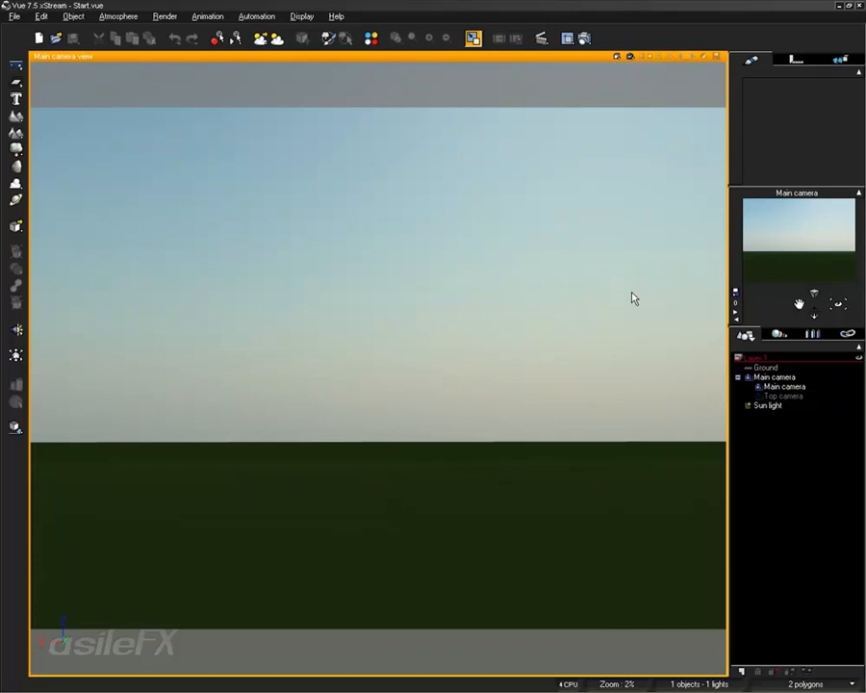
- Tilt the main camera downward so the horizon sits higher in the frame and more ground is in view
right_click_drag(511, 437, 502, 412)
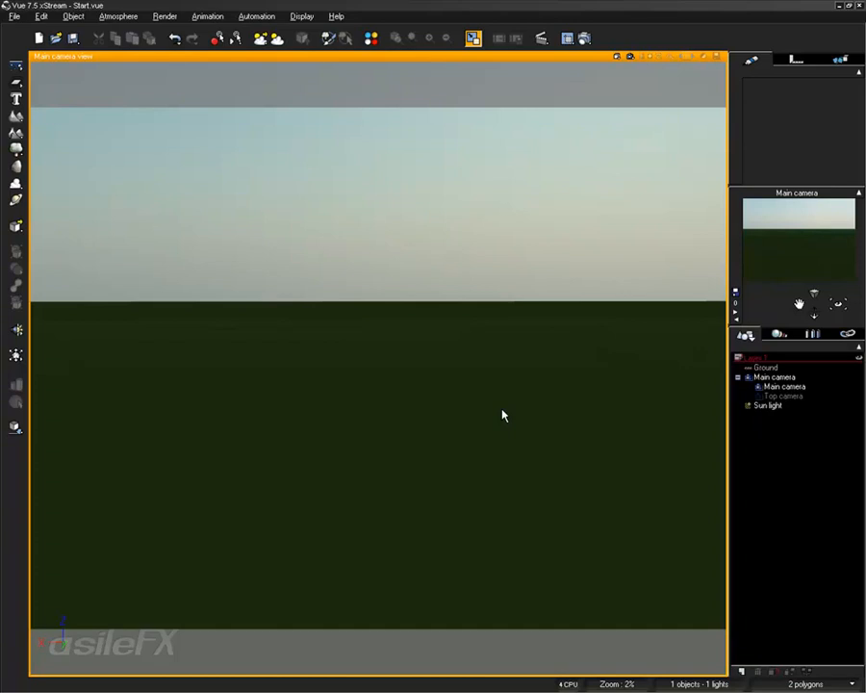
mouse_move(491, 349)
right_mouse_down()
mouse_move(496, 368)
mouse_move(494, 355)
right_mouse_up()
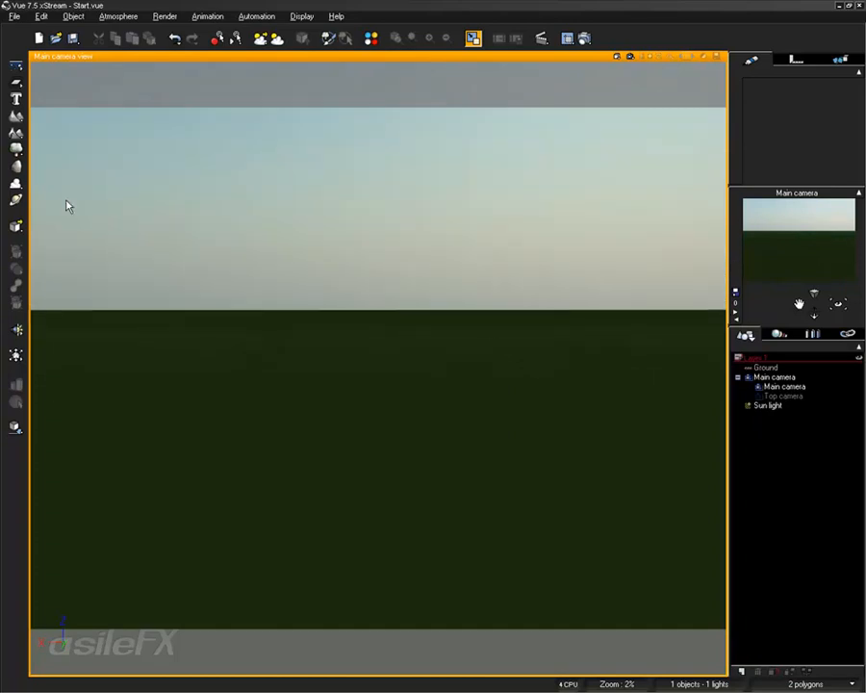
left_click(36, 145)
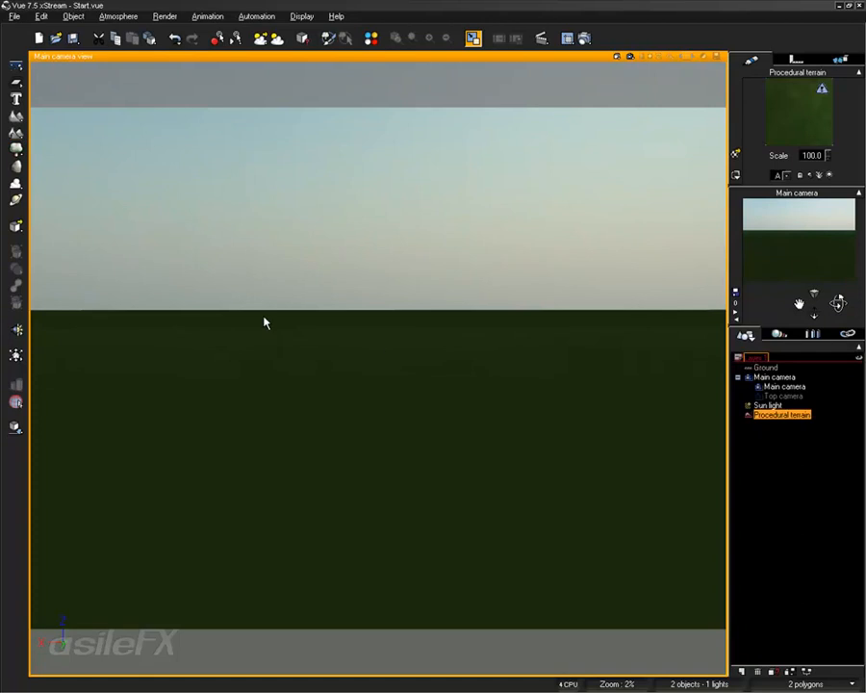
scroll(421, 347, "down", 5)
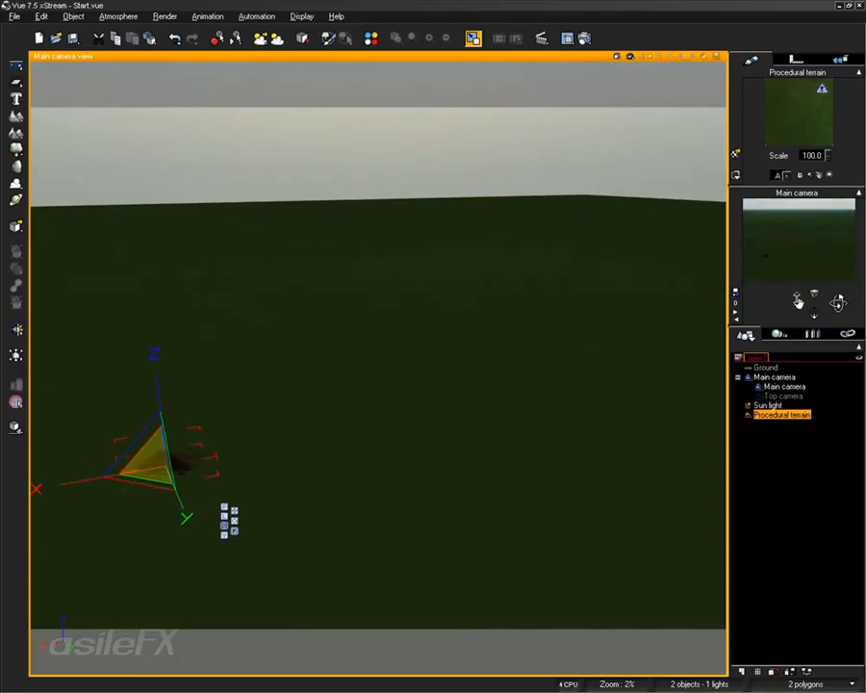
left_click_drag(799, 301, 852, 292)
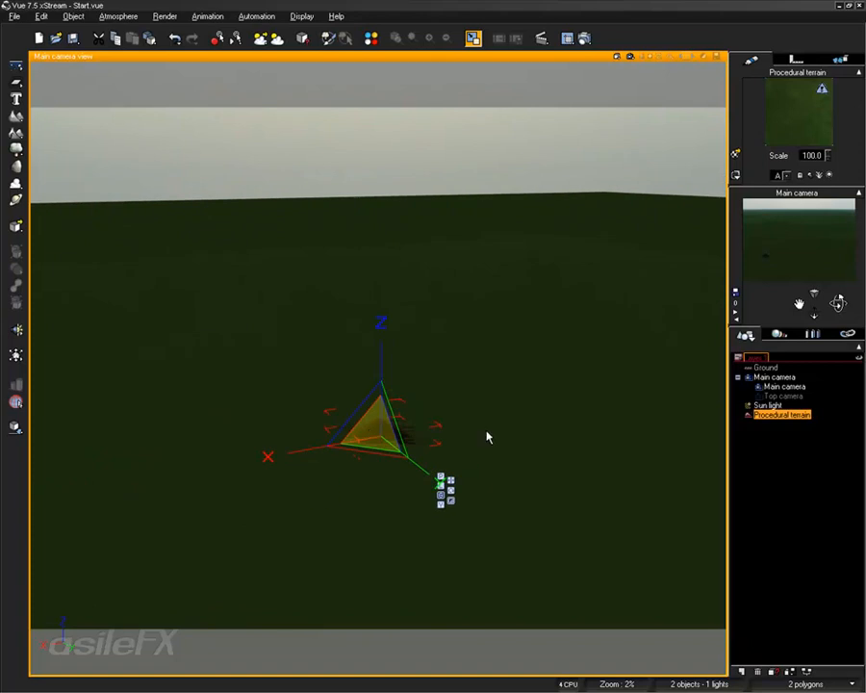
left_click_drag(375, 418, 809, 1)
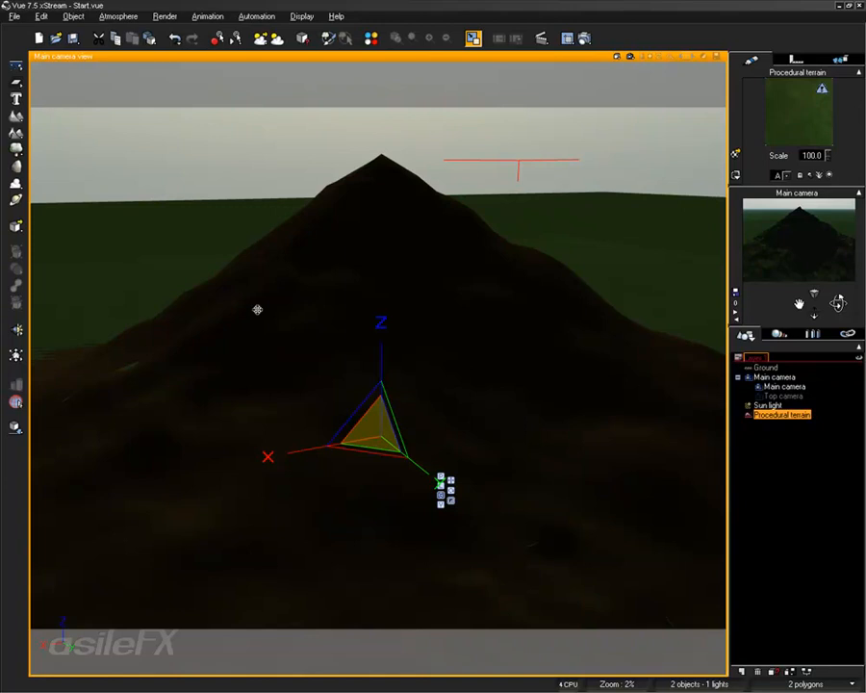
key("Delete")
- Add a standard terrain, scale it up uniformly until it fills the camera view, and adjust its height along the Z axis
left_click(15, 115)
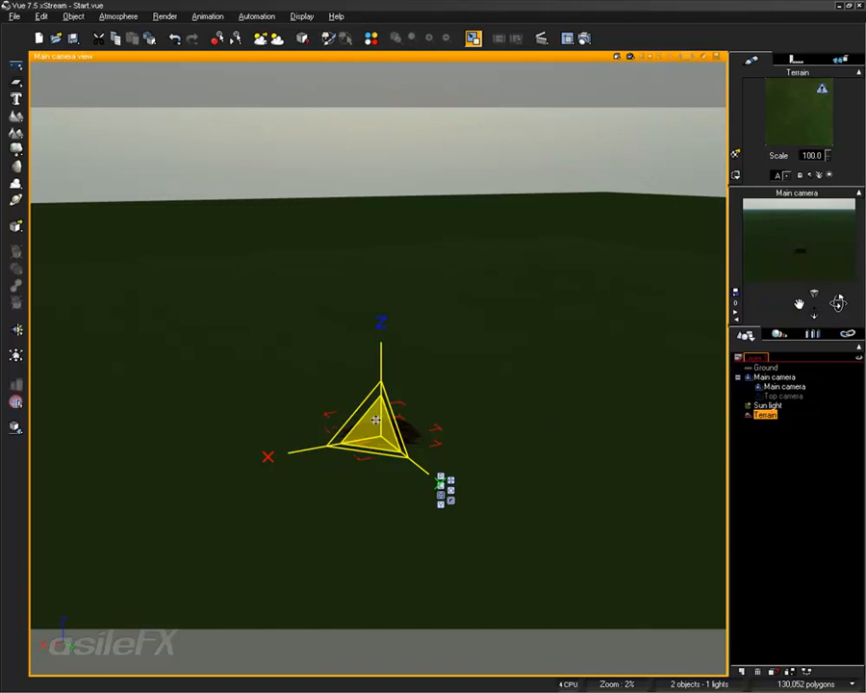
left_click_drag(376, 420, 469, 199)
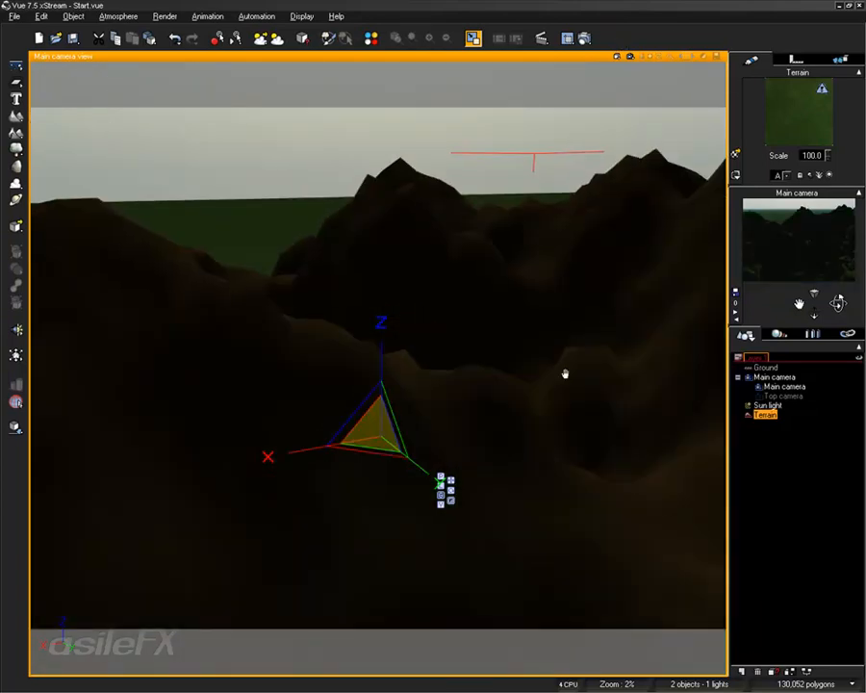
right_click_drag(565, 373, 538, 327)
scroll(538, 328, "down", 4)
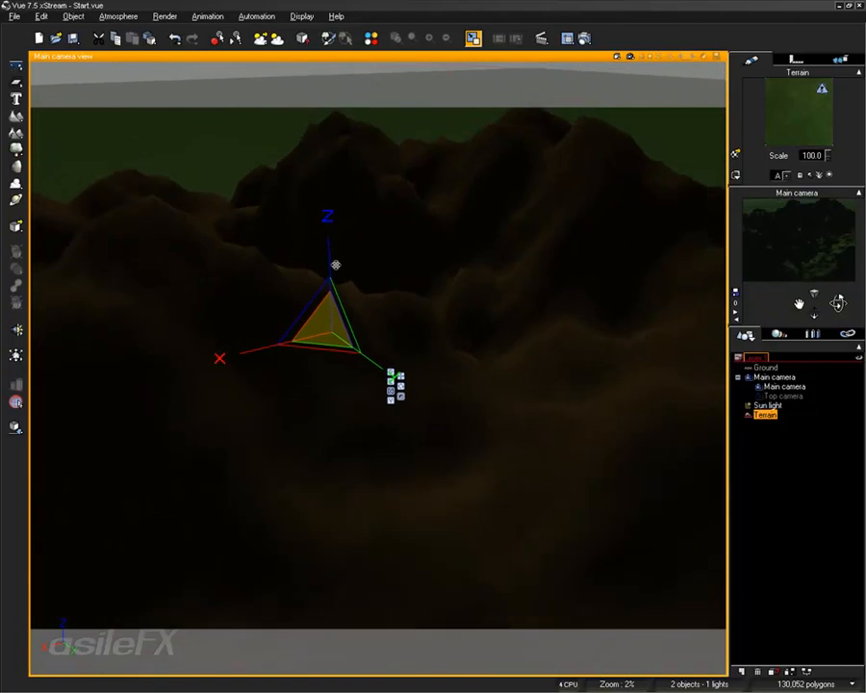
left_click_drag(329, 251, 443, 248)
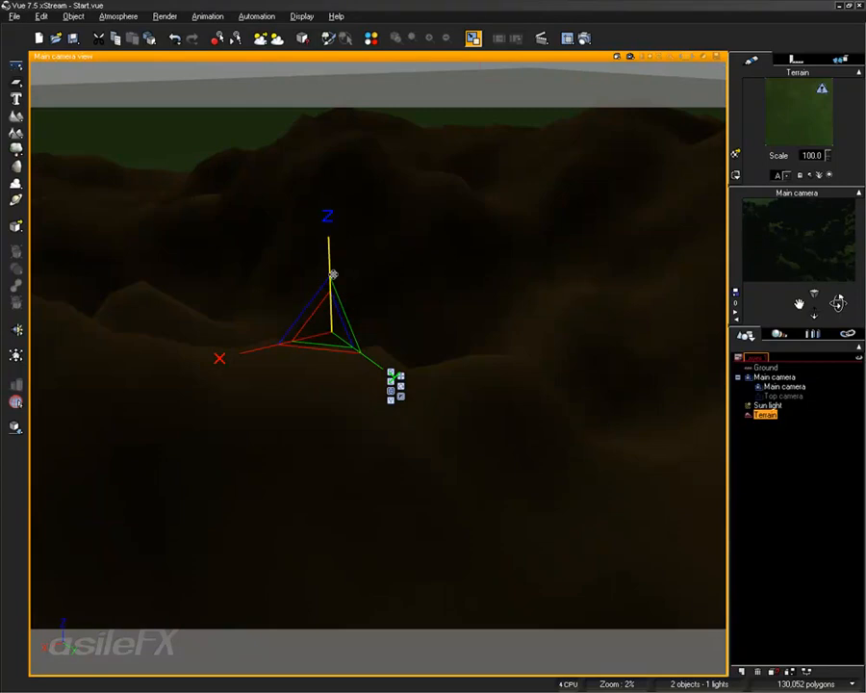
left_click_drag(333, 274, 335, 282)
- Open the standard terrain for editing in the Terrain Editor and look over its relief from several angles
right_click_drag(468, 322, 437, 263)
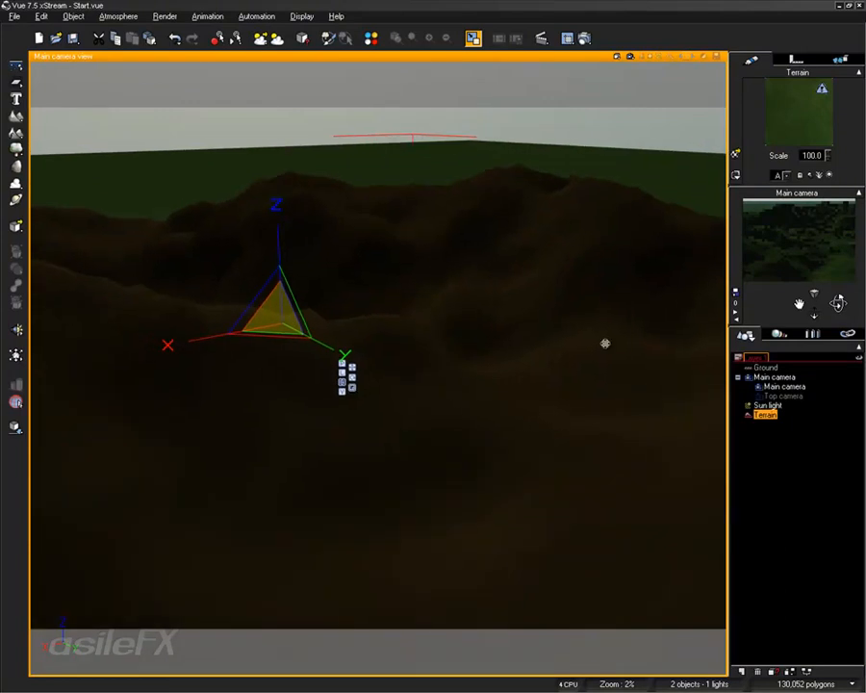
right_click_drag(432, 361, 631, 511)
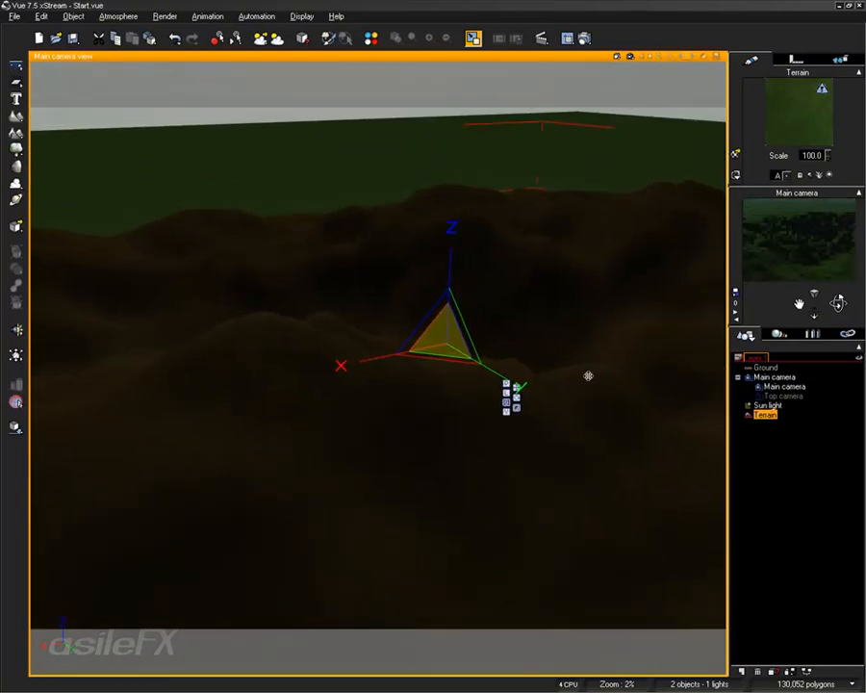
right_click_drag(588, 376, 451, 491)
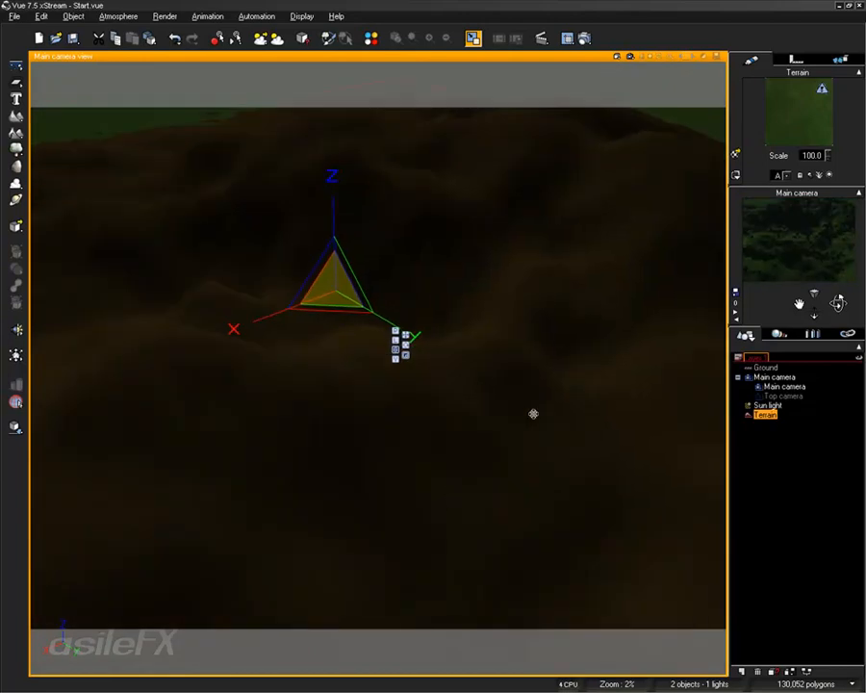
right_click(499, 350)
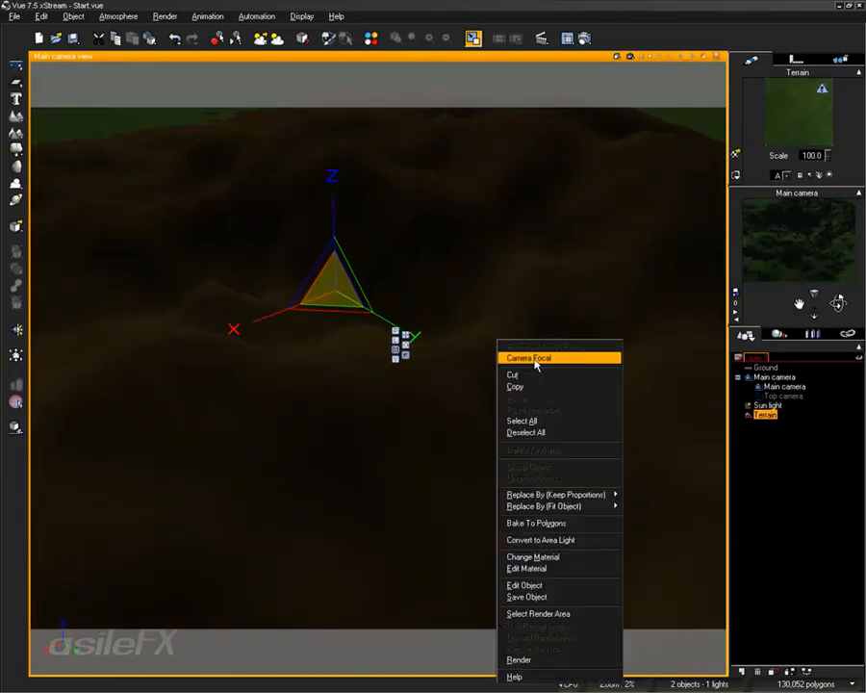
left_click(542, 583)
mouse_move(332, 255)
right_mouse_down()
mouse_move(305, 289)
mouse_move(319, 293)
right_mouse_up()
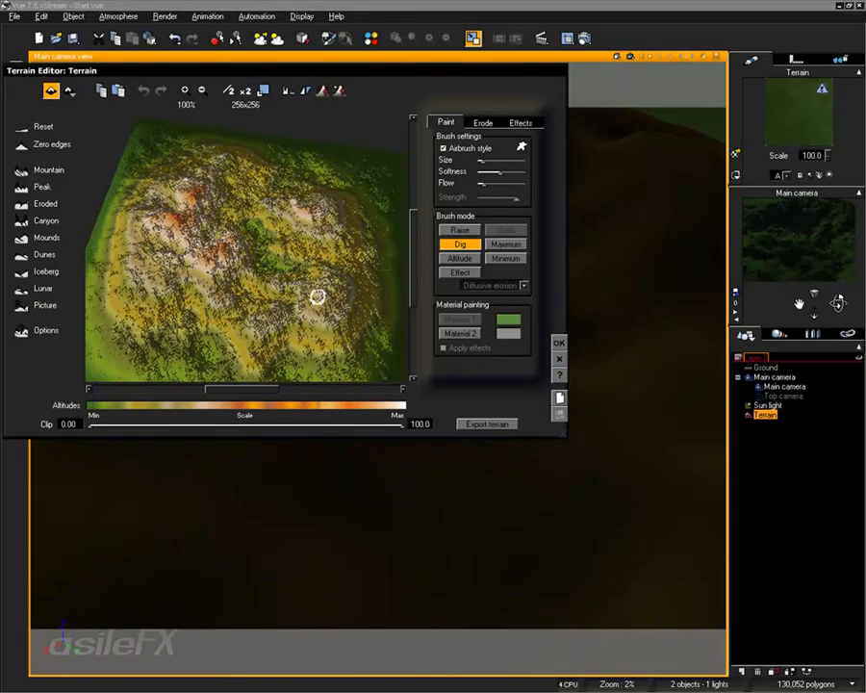
right_click_drag(289, 180, 223, 253)
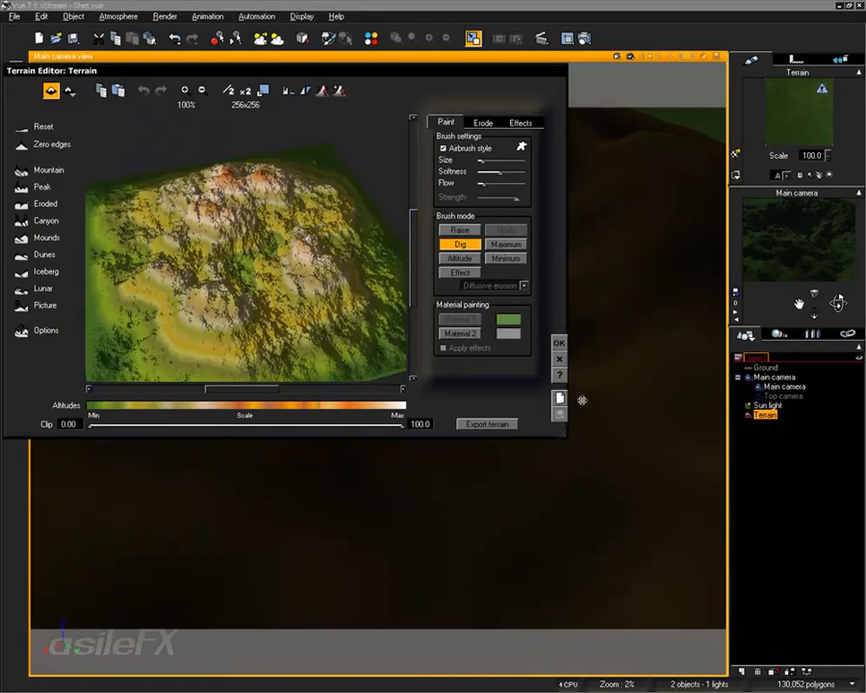
- Generate new random shapes for the terrain, double its resolution to 512x512, and apply the edited relief to the scene
left_click(561, 397)
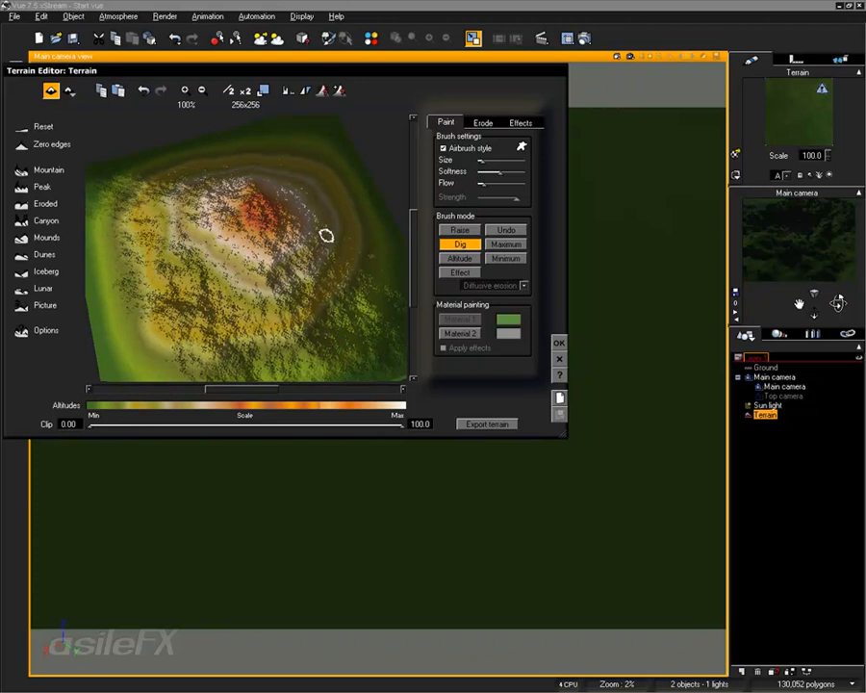
left_click(246, 89)
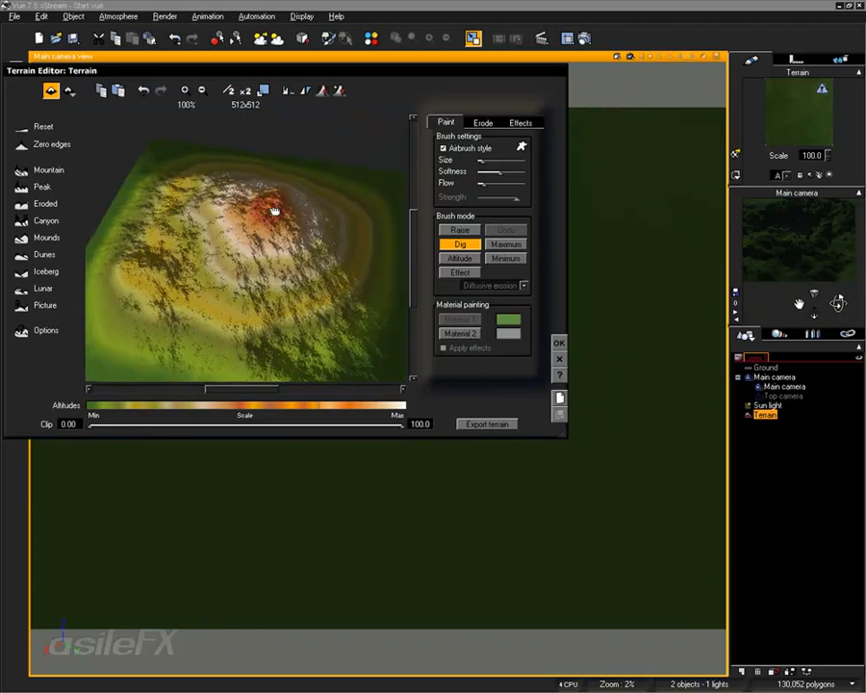
left_click(560, 399)
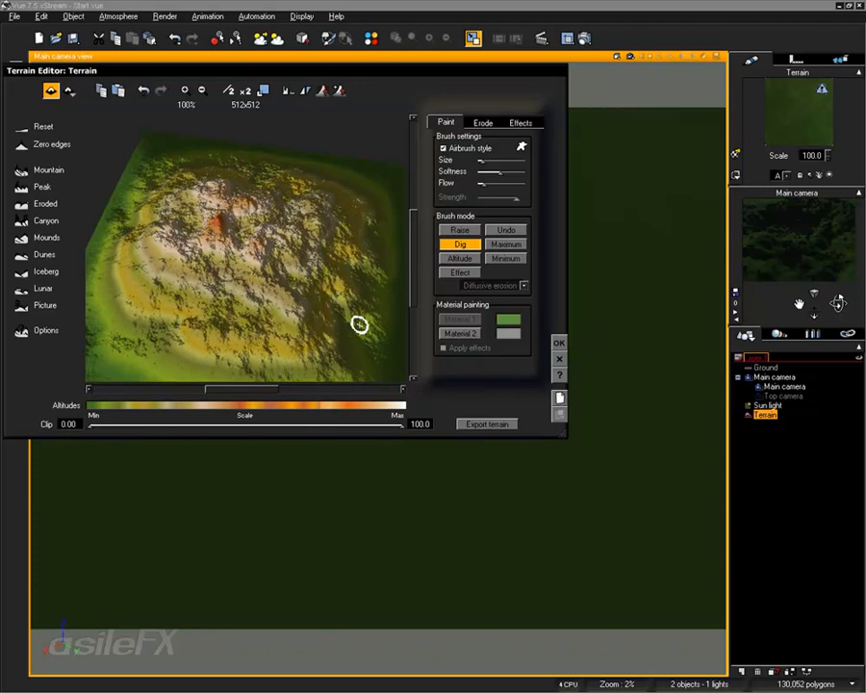
right_click_drag(357, 320, 281, 292)
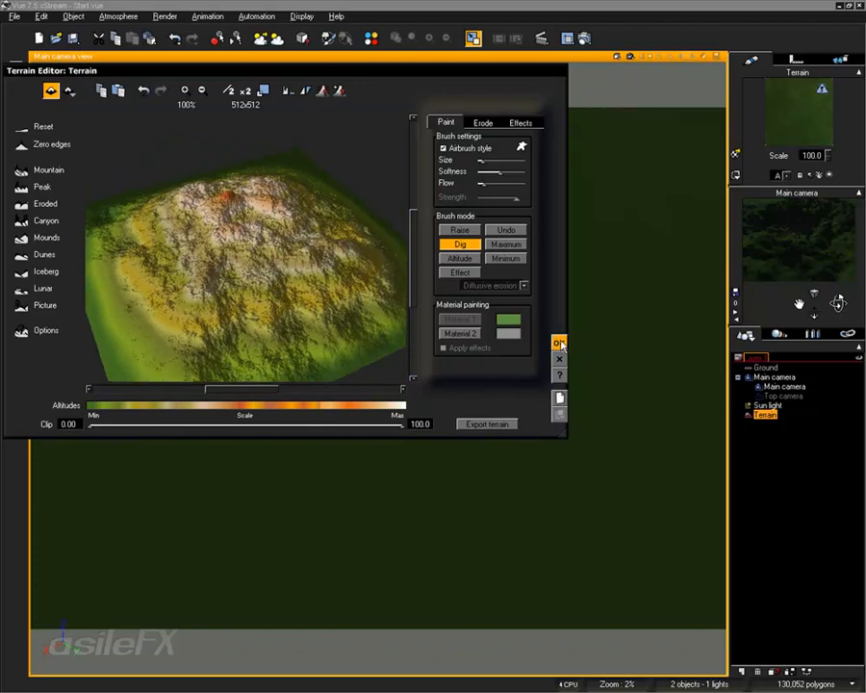
right_click_drag(360, 272, 309, 271)
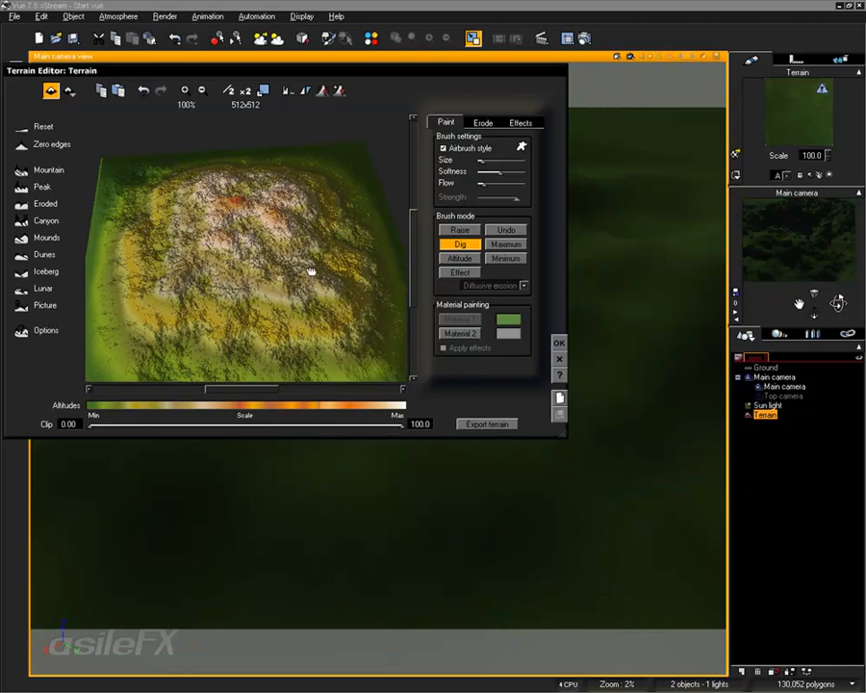
left_click(557, 348)
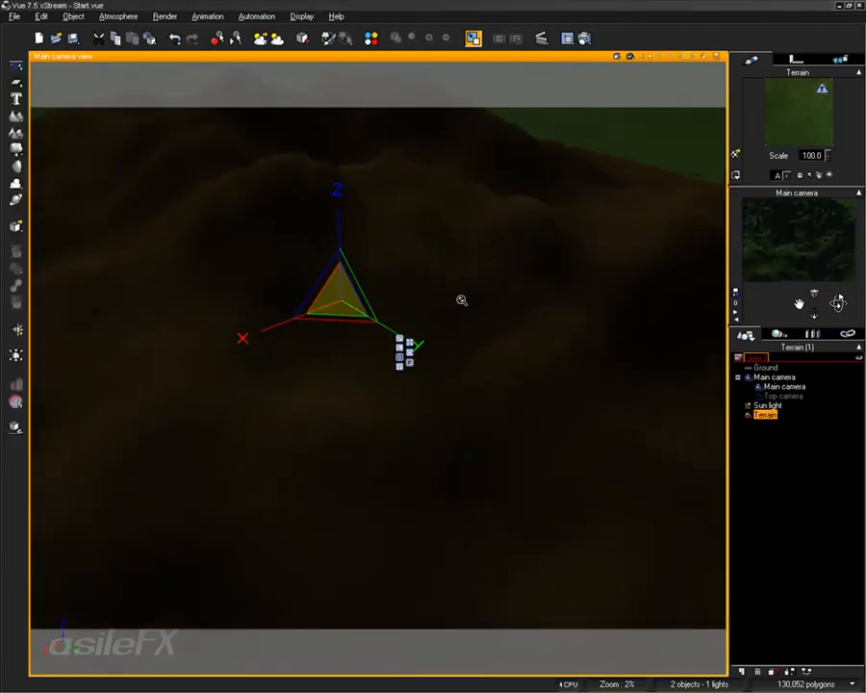
- Set the sun's azimuth to 266.05 and its pitch to 61.16° in the Atmosphere Editor
left_click_drag(835, 301, 839, 304)
middle_click_drag(469, 282, 512, 285)
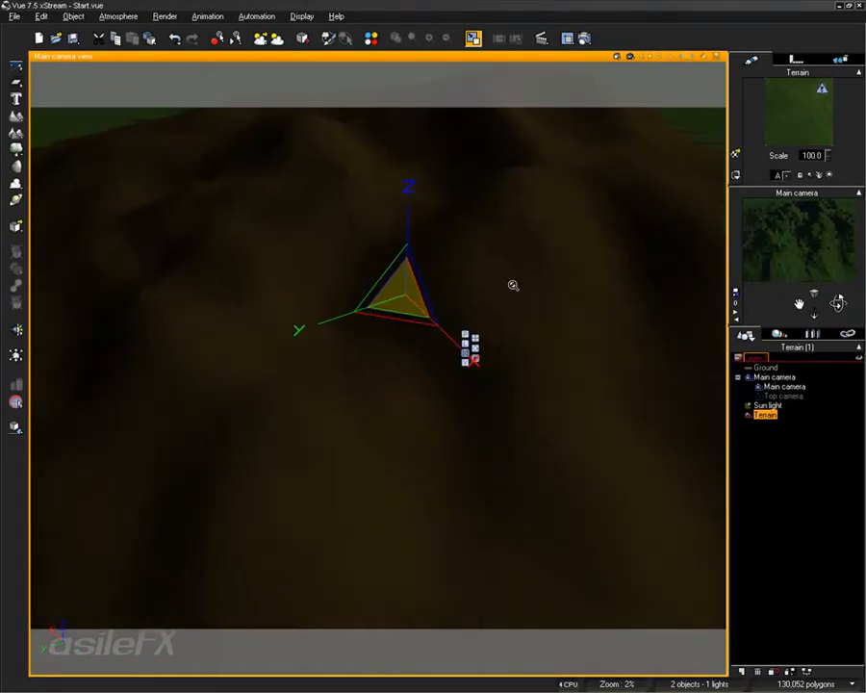
middle_click_drag(520, 206, 533, 243)
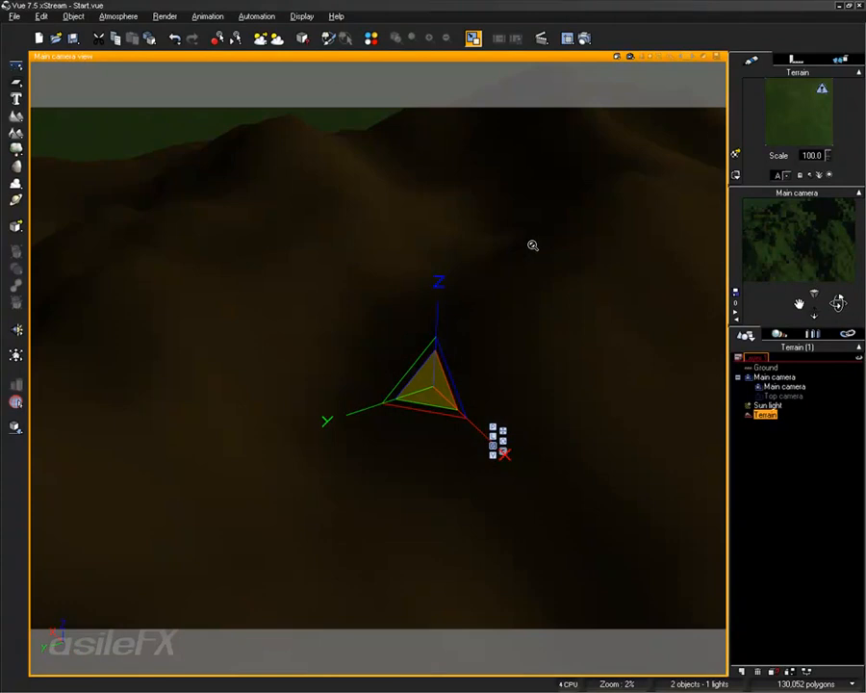
left_click(117, 16)
left_click(125, 74)
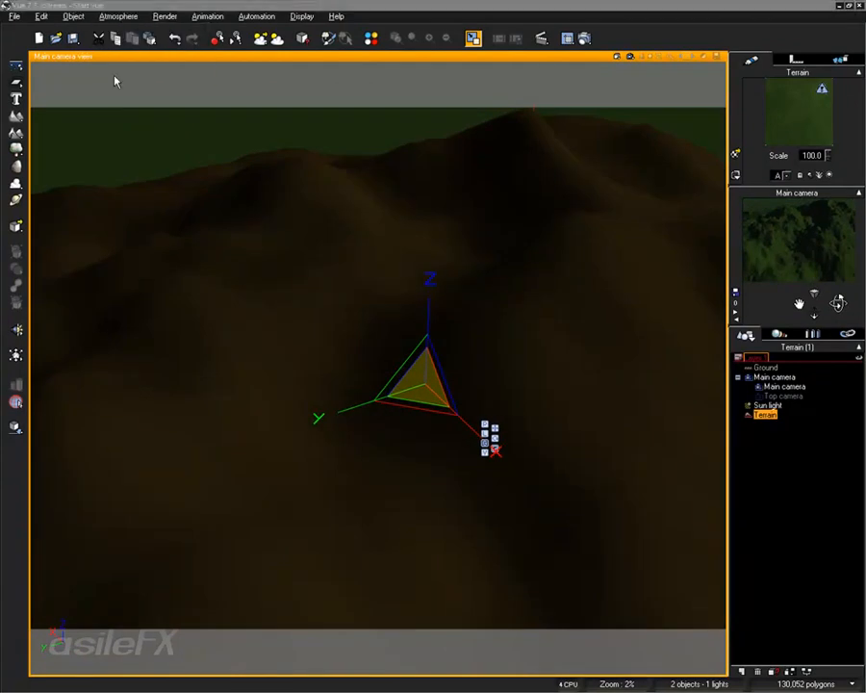
left_click(242, 274)
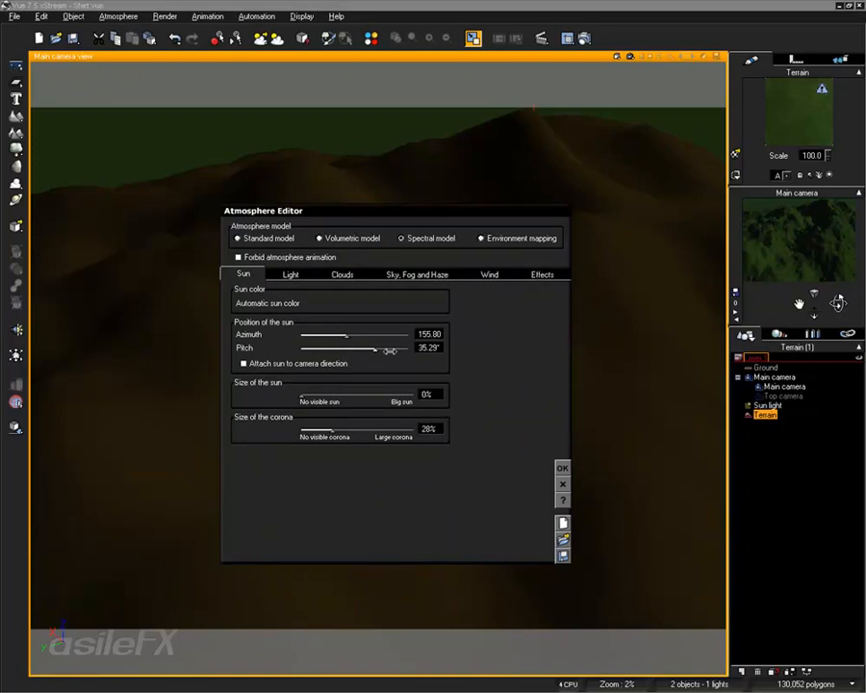
mouse_move(370, 349)
left_mouse_down()
mouse_move(392, 347)
mouse_move(339, 334)
mouse_move(397, 330)
mouse_move(378, 331)
left_mouse_up()
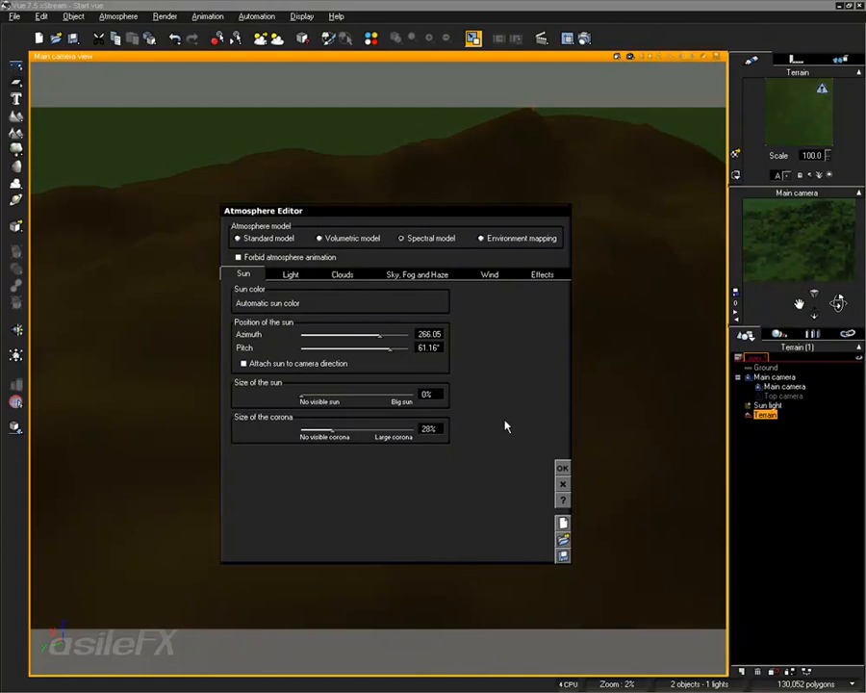
left_click(563, 467)
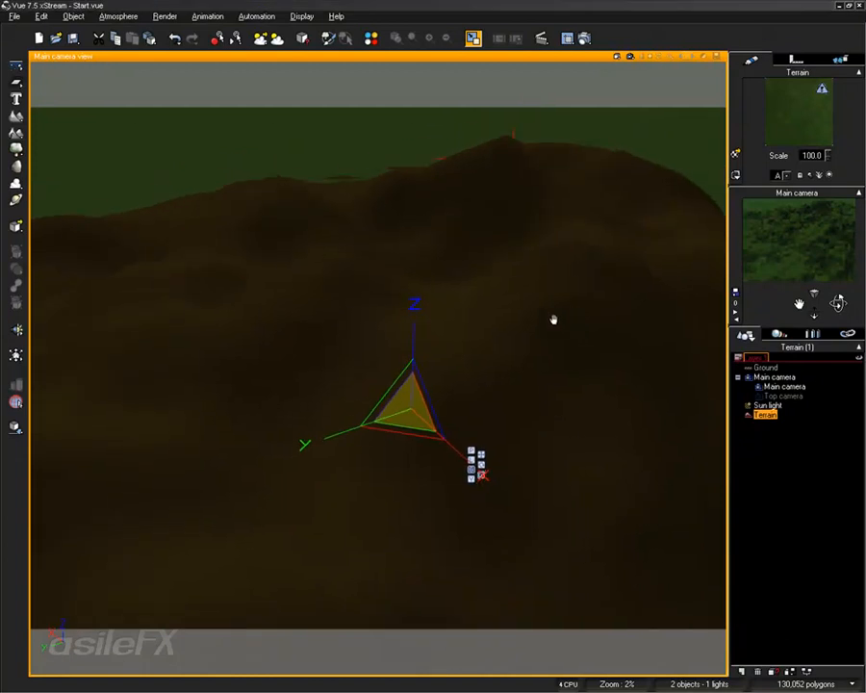
- Reframe the main camera at a lower angle so the terrain's peaks stand against the sky
middle_click_drag(556, 329, 578, 171)
middle_click_drag(560, 247, 577, 275)
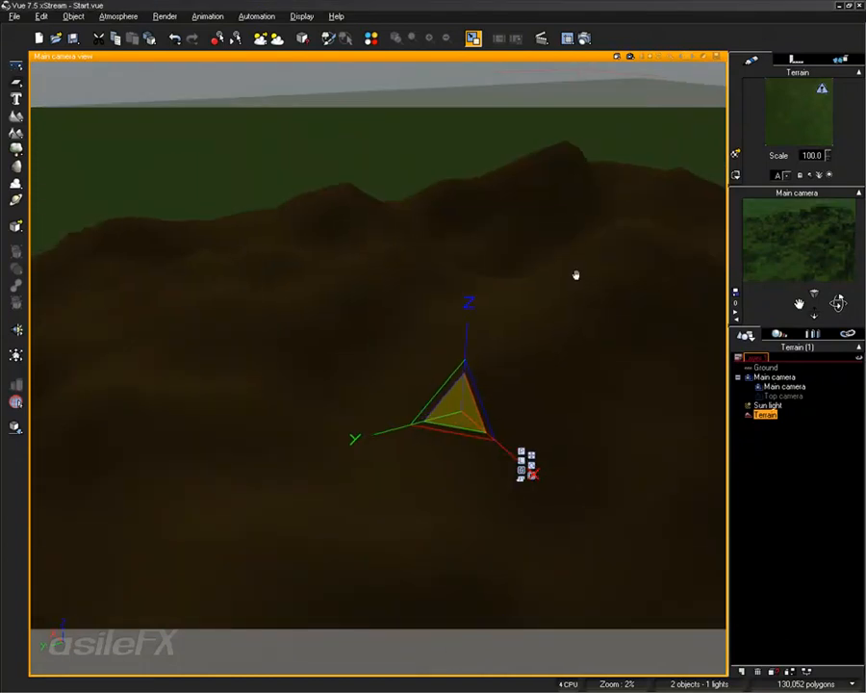
right_click_drag(577, 276, 573, 347, "ctrl")
middle_click_drag(594, 309, 539, 255)
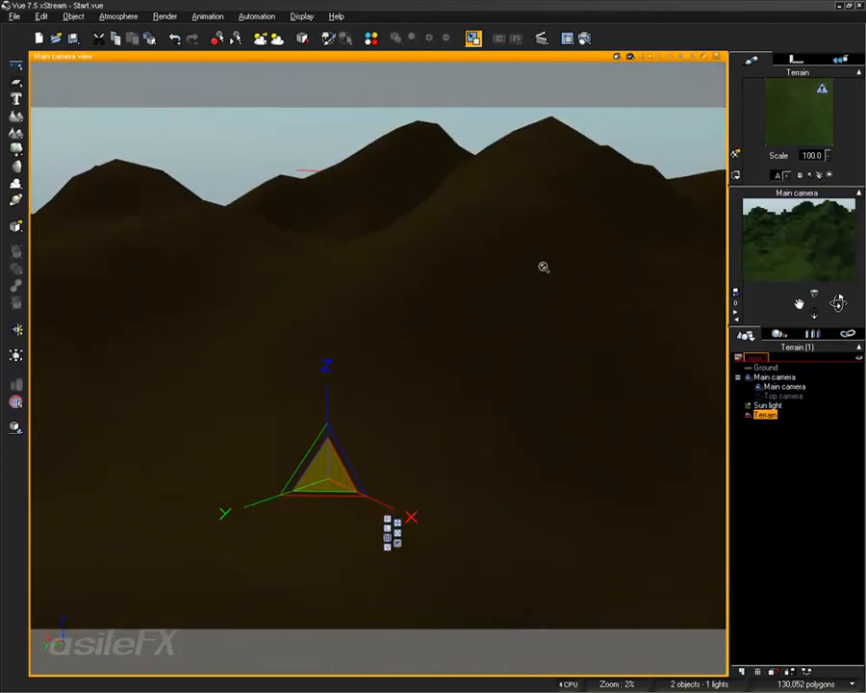
right_click_drag(544, 266, 545, 275, "ctrl")
middle_click_drag(544, 269, 503, 167)
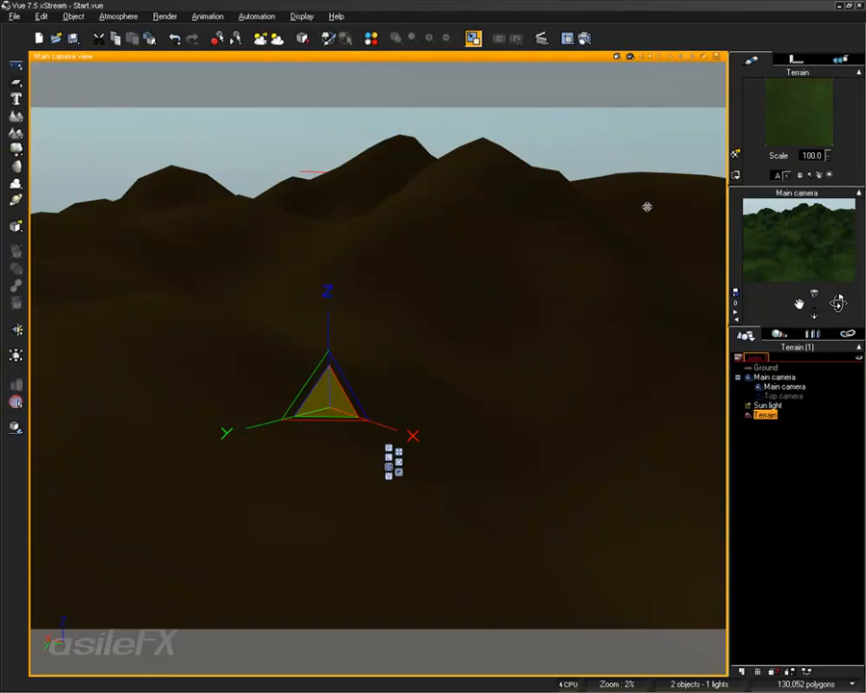
- Change the terrain's Grass material type to EcoSystem and select the parent Rock & Grass material in the layer hierarchy
double_click(766, 116)
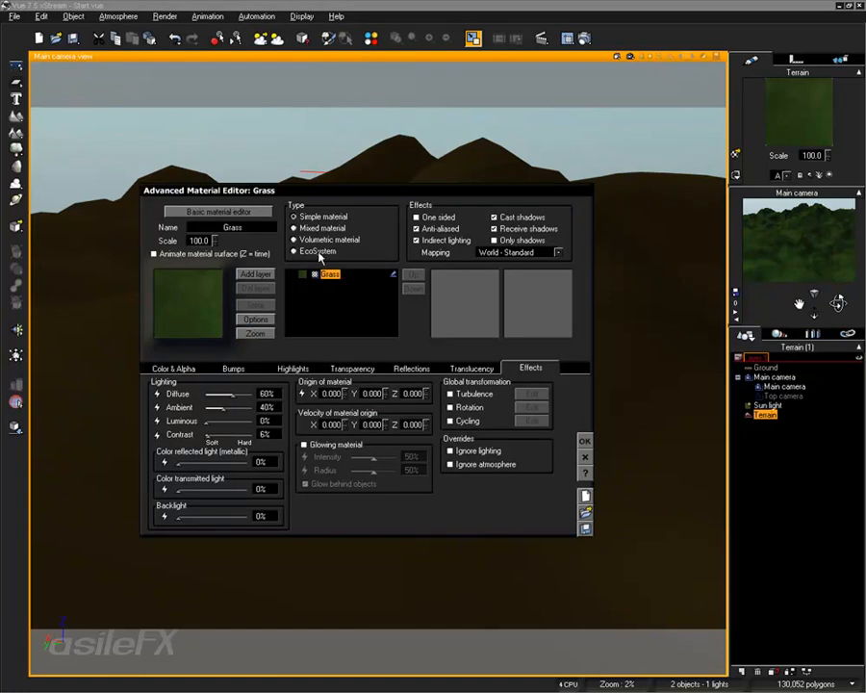
left_click(317, 252)
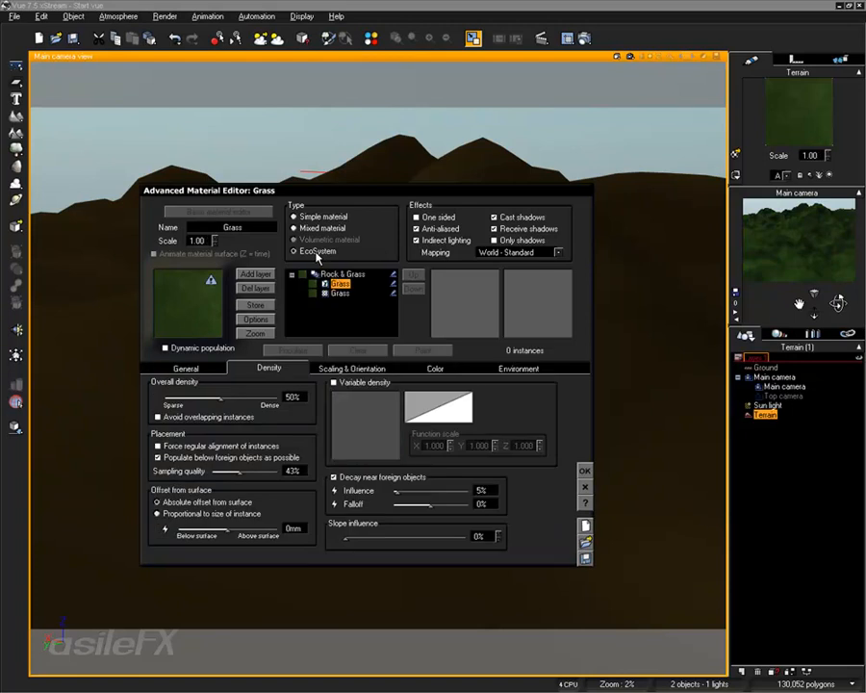
left_click(340, 293)
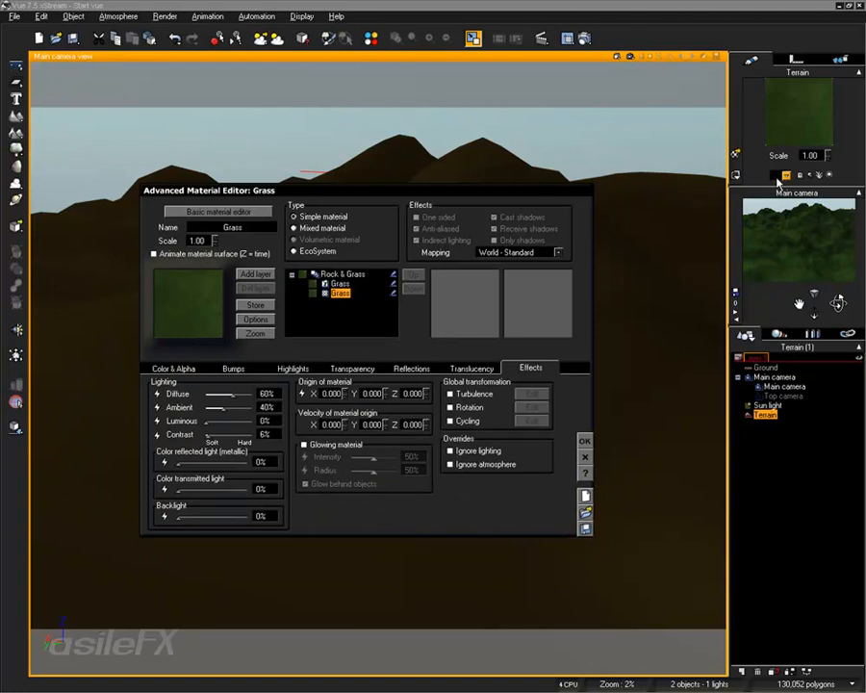
left_click(342, 275)
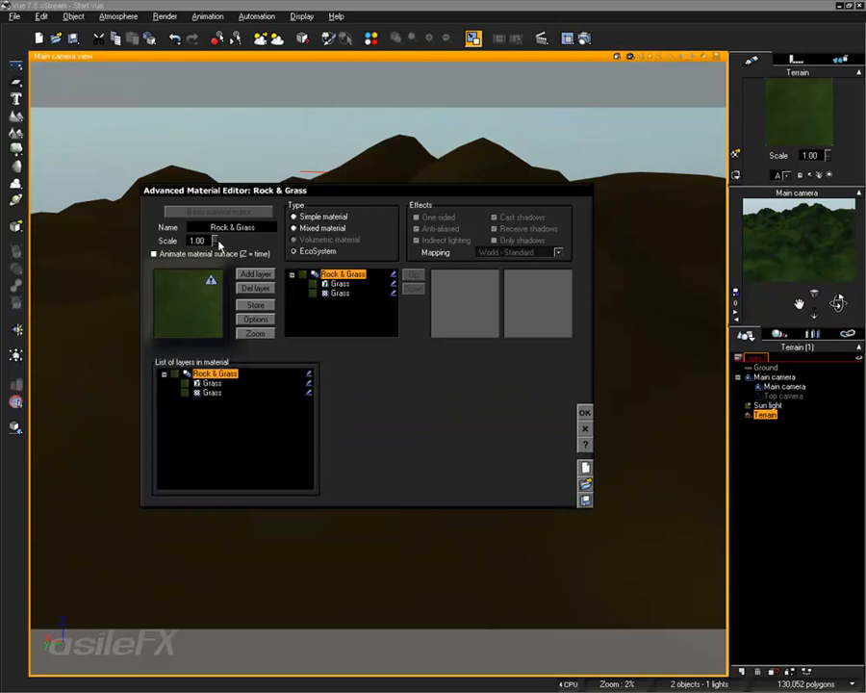
- Set the scale of the simple Grass layer beneath the EcoSystem to 100
left_click(338, 293)
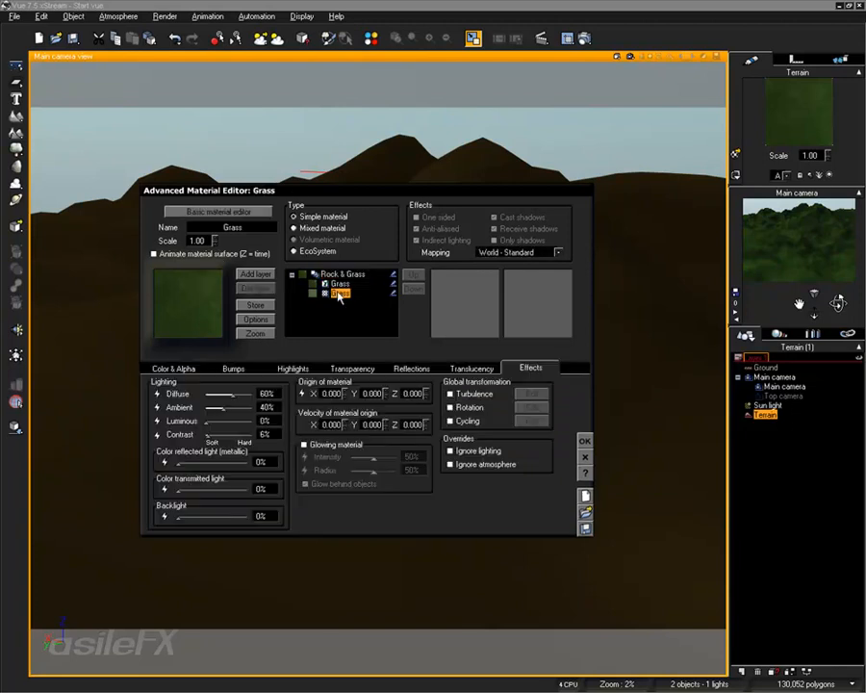
left_click(338, 284)
left_click(339, 293)
double_click(201, 241)
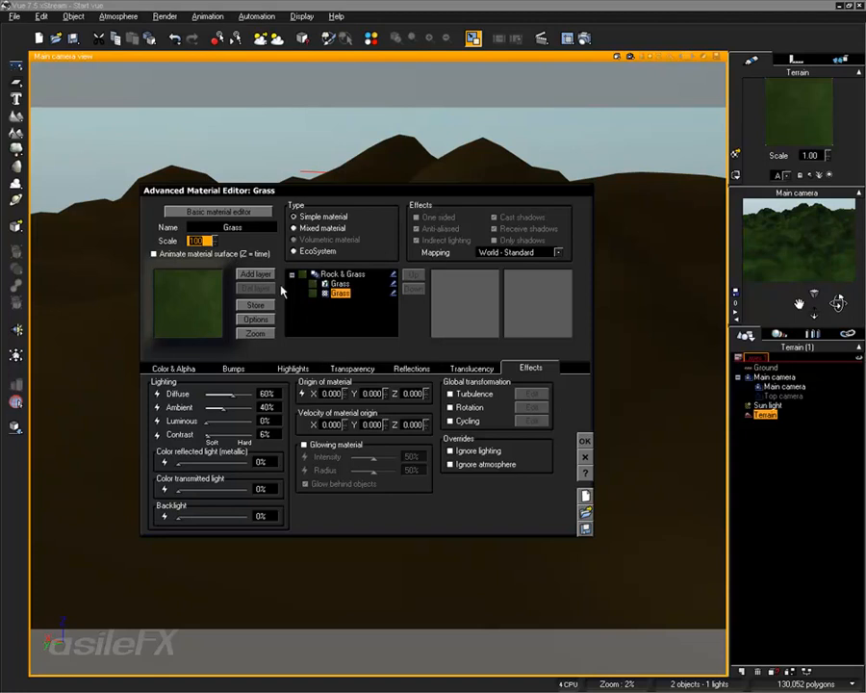
- Add the Shrub 16 plant to the Grass EcoSystem's population and populate the terrain with it
left_click(338, 284)
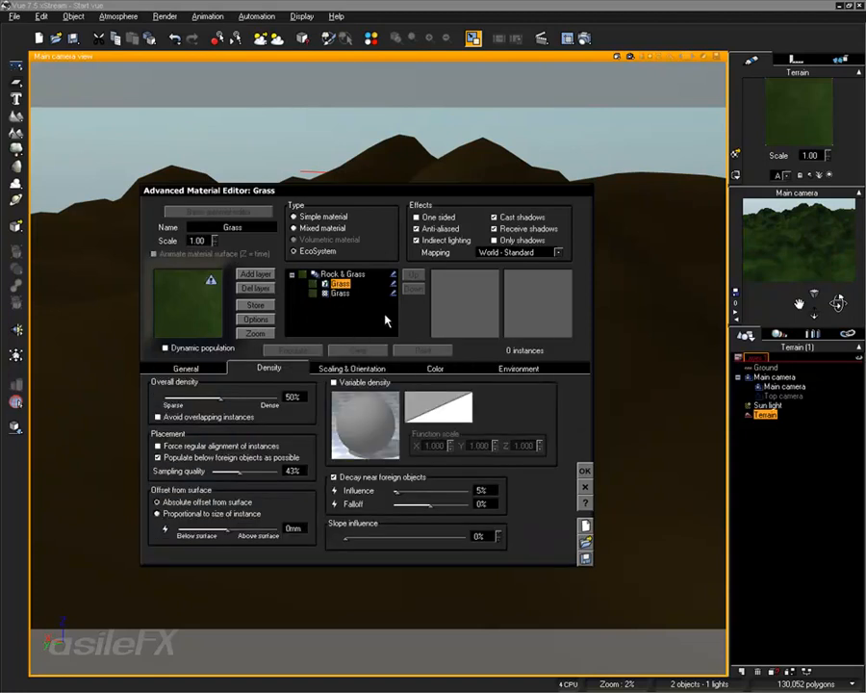
left_click(197, 368)
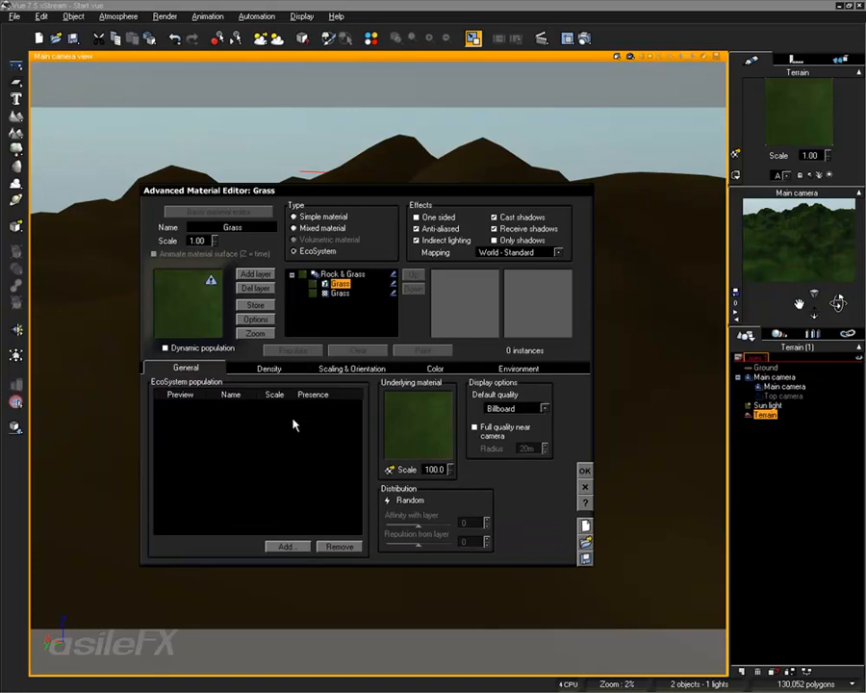
left_click(301, 549)
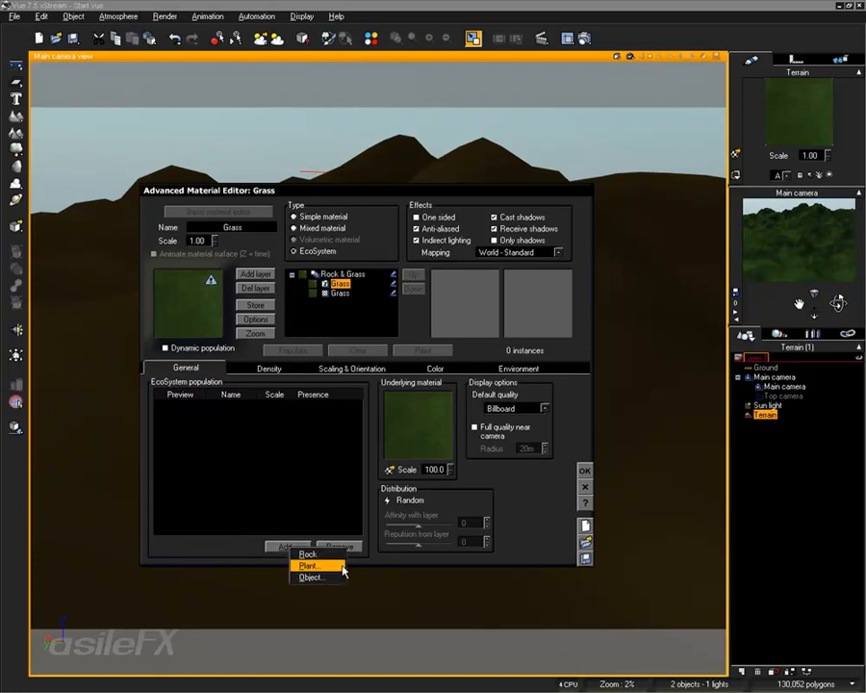
left_click(310, 566)
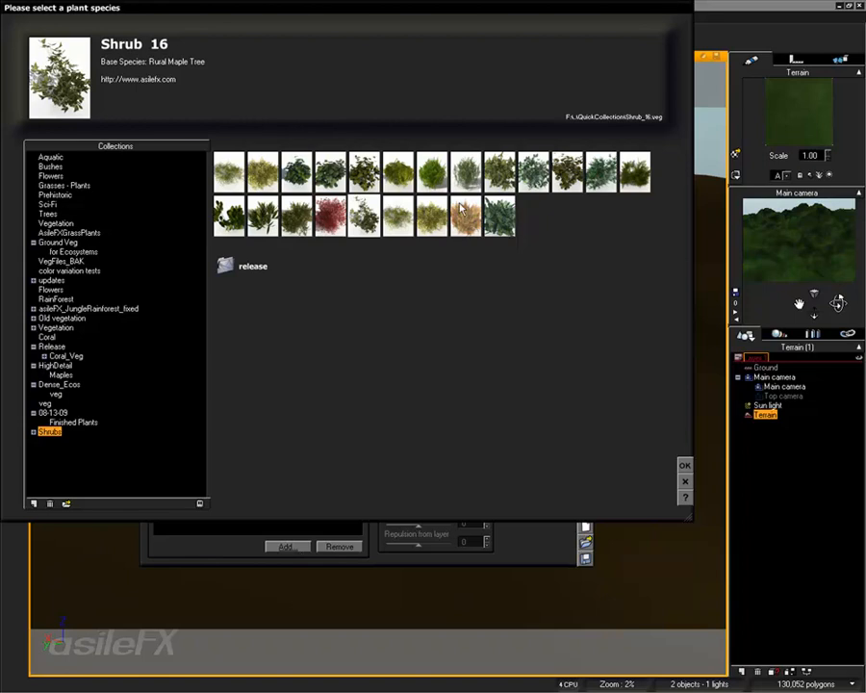
left_click(684, 463)
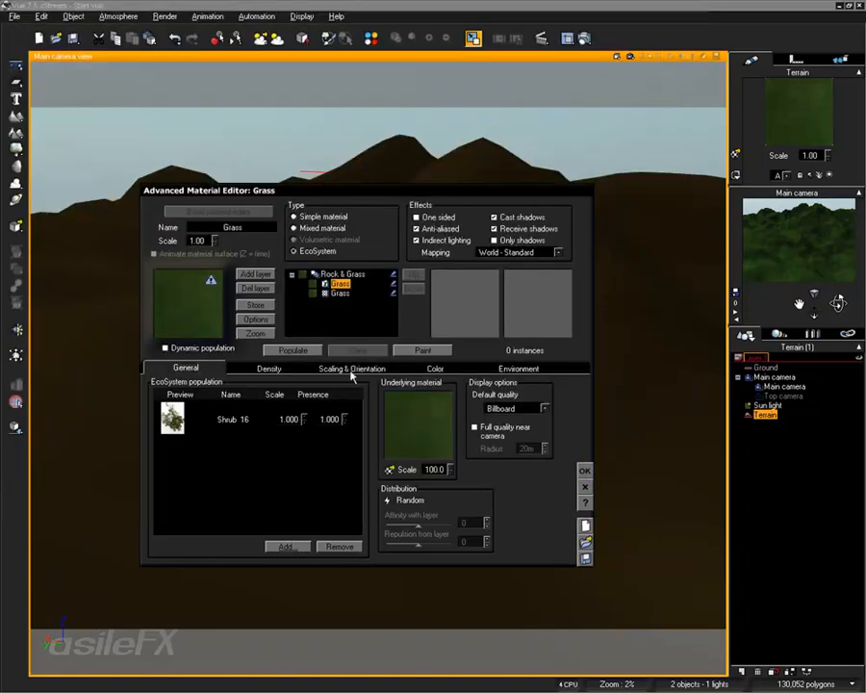
left_click(307, 352)
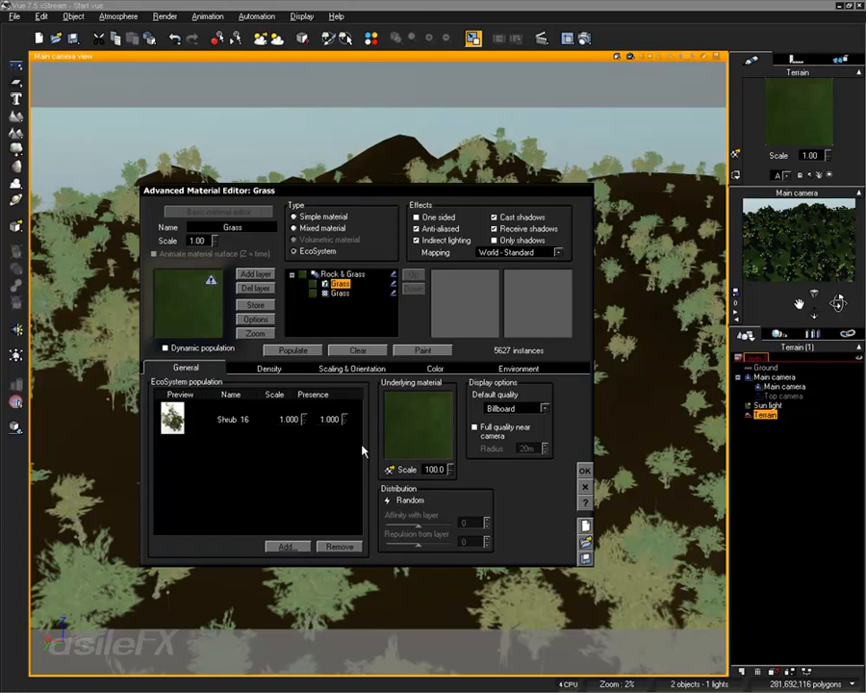
- Raise the EcoSystem's overall density to 85% and its sampling quality to 97%, repopulating the terrain
left_click(271, 368)
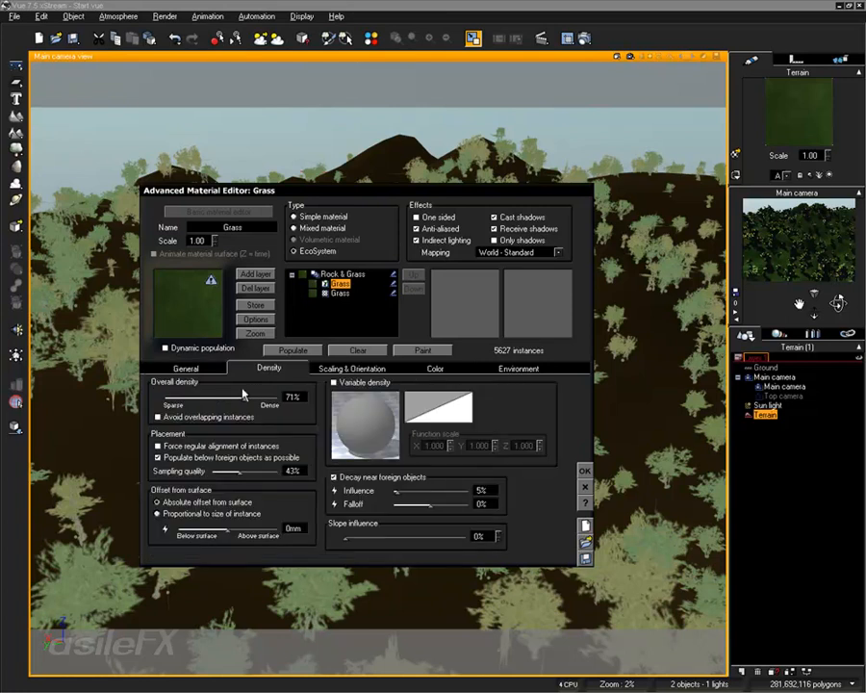
left_click_drag(238, 395, 253, 396)
left_click(293, 351)
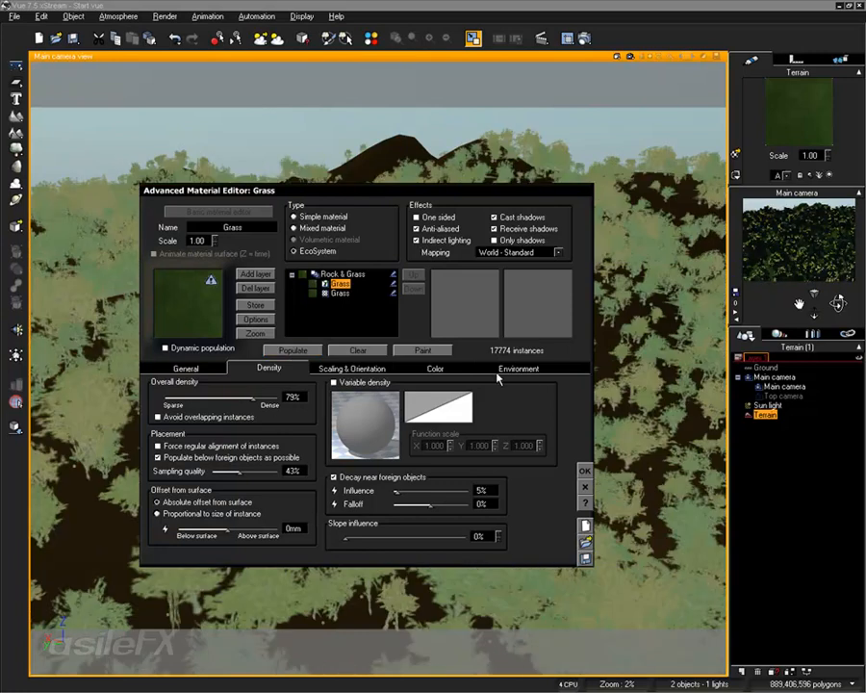
left_click_drag(254, 396, 273, 394)
left_click(292, 351)
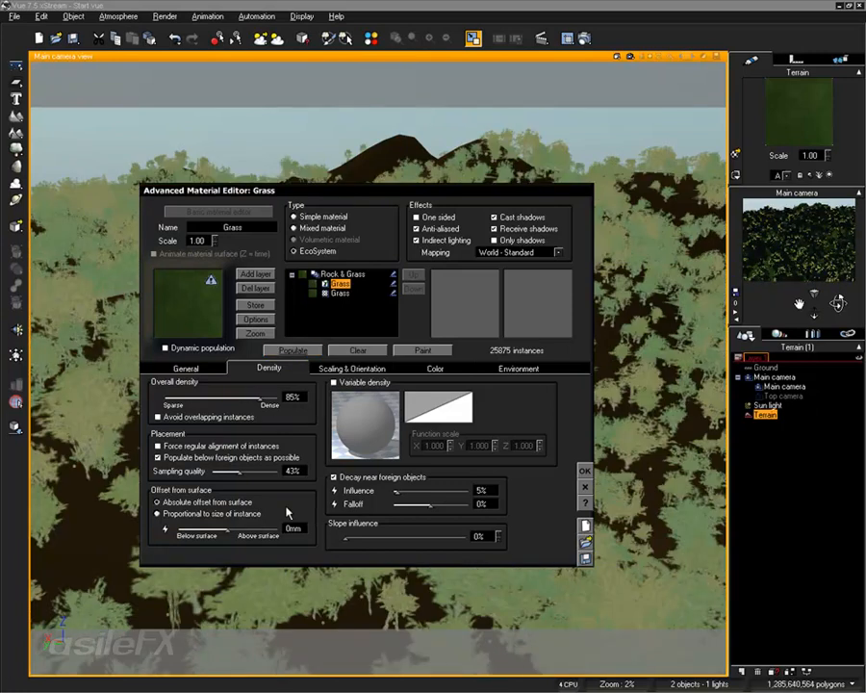
left_click_drag(240, 471, 274, 470)
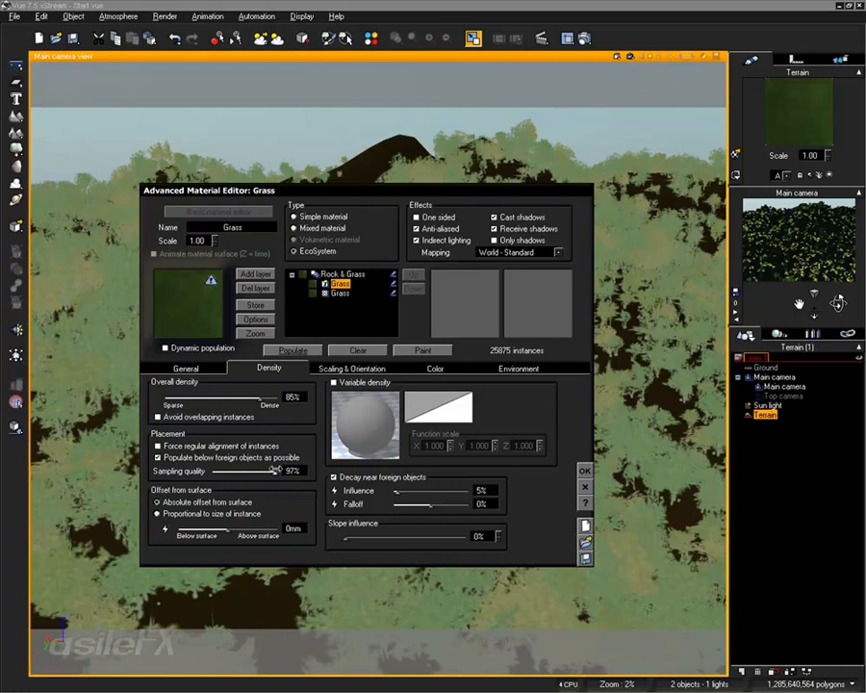
left_click(293, 351)
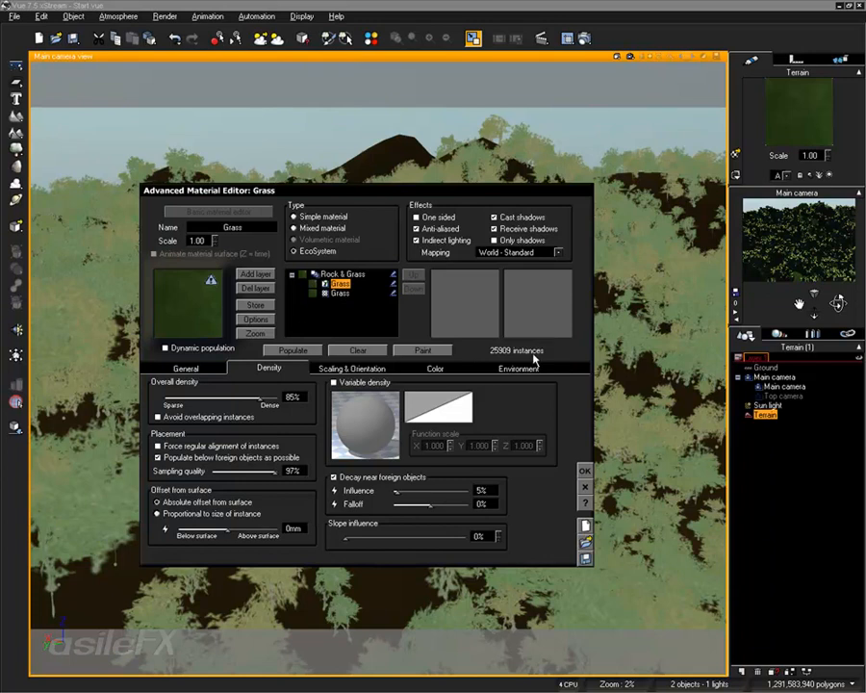
- Set the EcoSystem's altitude range maximum to 1.00, top fuzziness to 0%, slope minimum to -0.14 and steep fuzziness to 5%, and repopulate
left_click(533, 369)
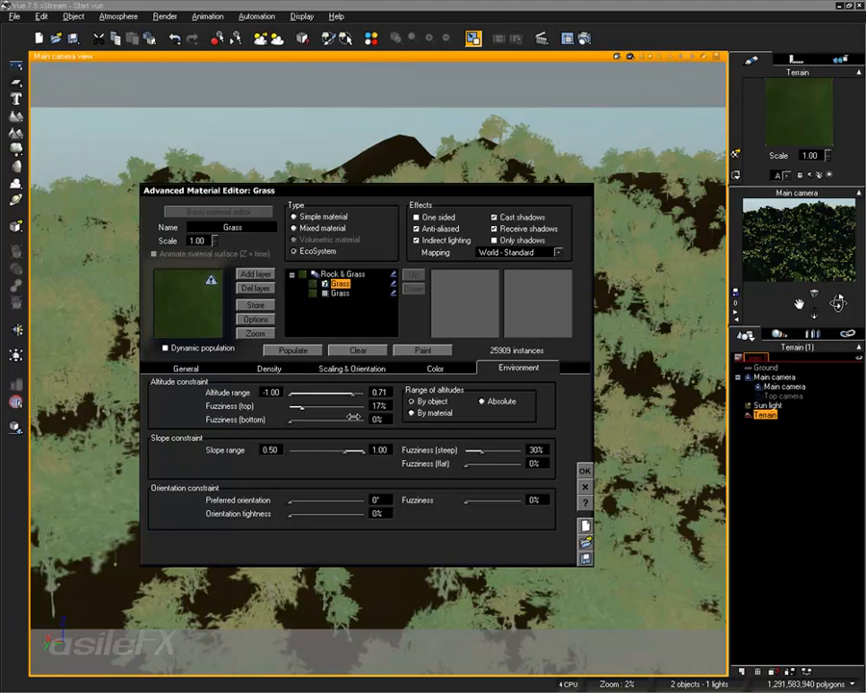
left_click(339, 293)
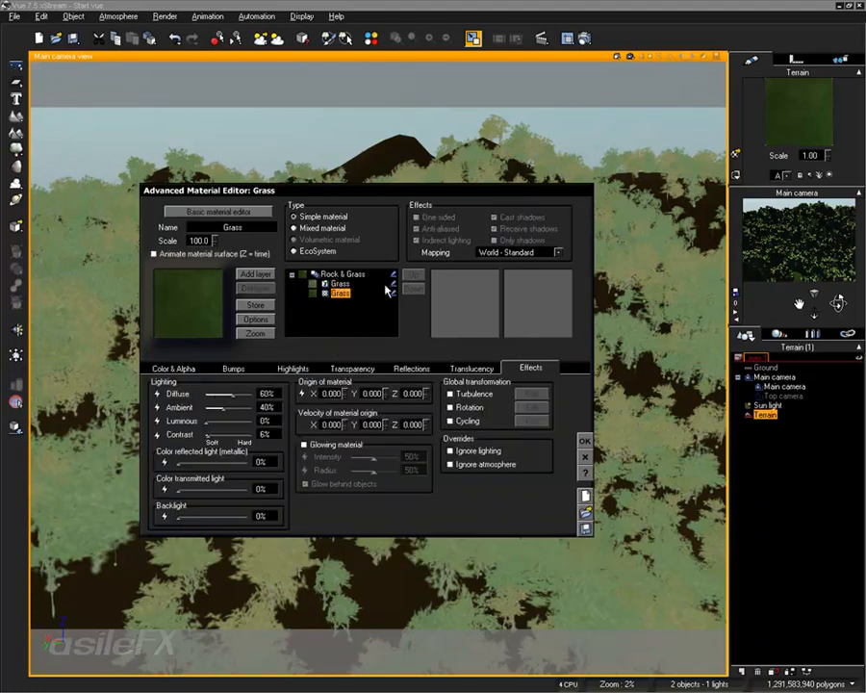
left_click(337, 284)
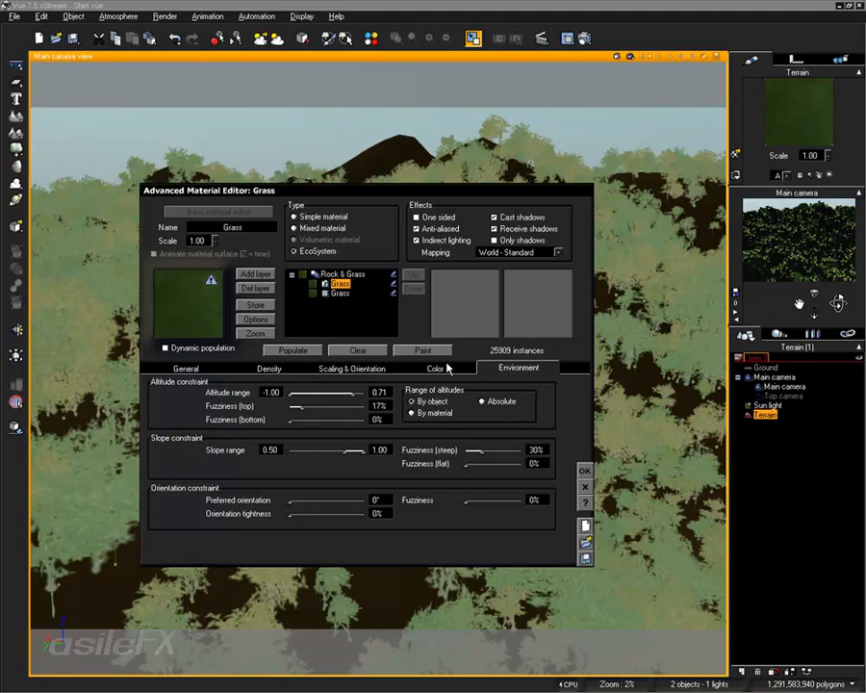
left_click(341, 293)
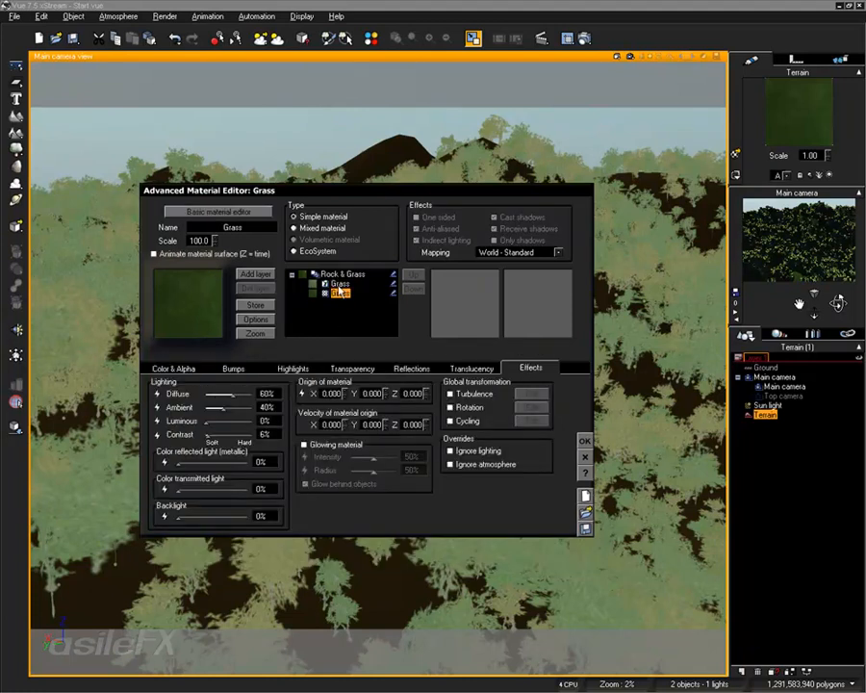
left_click(340, 284)
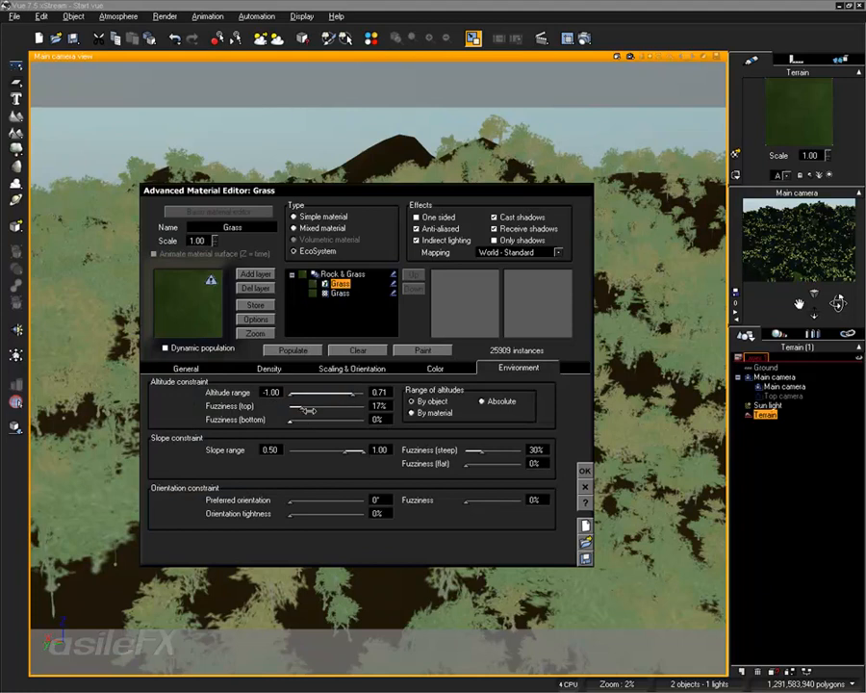
left_click_drag(308, 410, 279, 409)
left_click_drag(356, 391, 368, 392)
left_click_drag(345, 449, 325, 446)
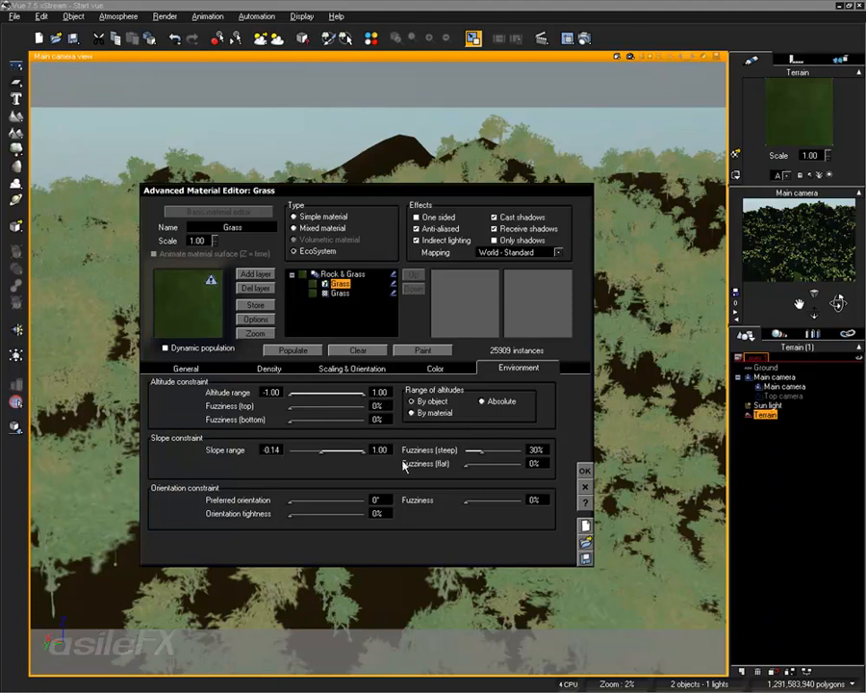
left_click_drag(489, 445, 479, 444)
left_click(411, 412)
left_click(300, 351)
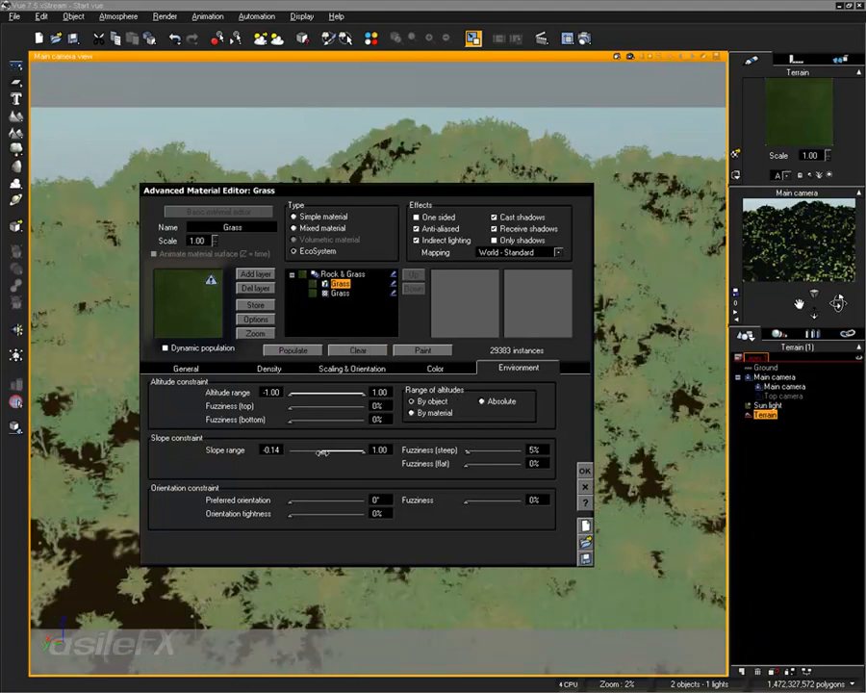
- Widen the slope range minimum to -1.00, reduce the steep fuzziness to 0%, and repopulate the EcoSystem
left_click_drag(325, 450, 300, 450)
left_click(300, 352)
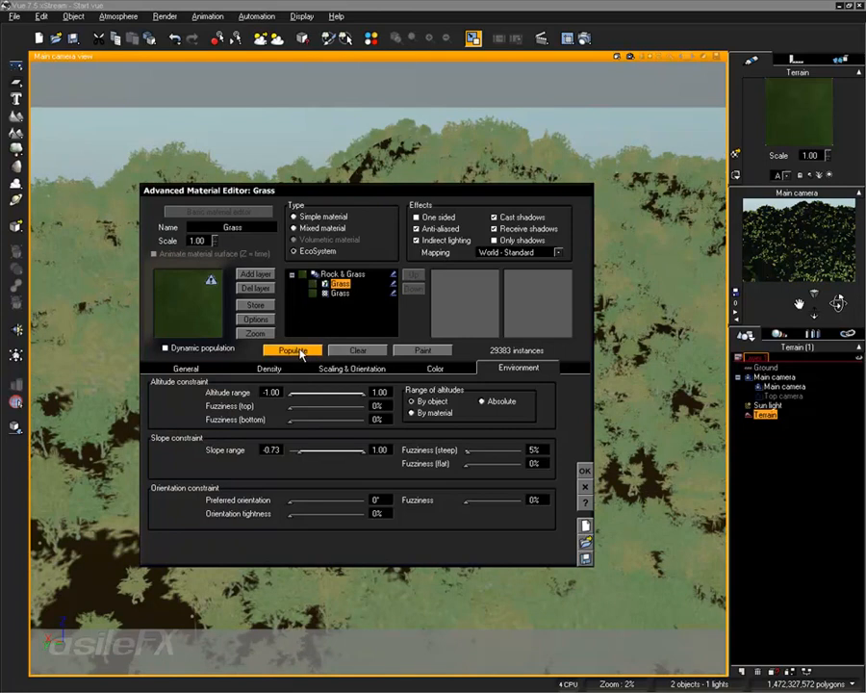
left_click_drag(469, 449, 455, 449)
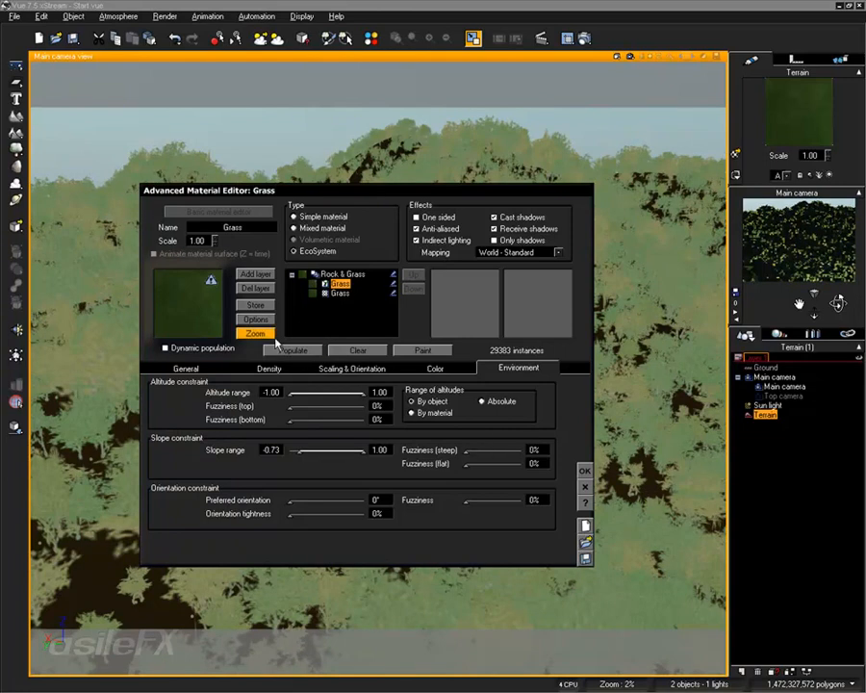
left_click(294, 352)
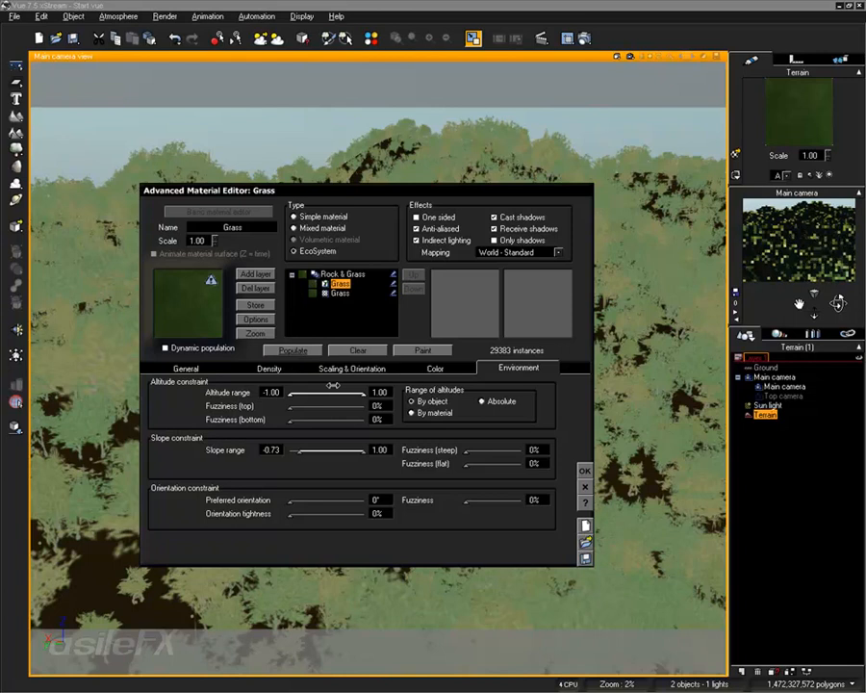
left_click_drag(301, 450, 287, 450)
left_click(300, 352)
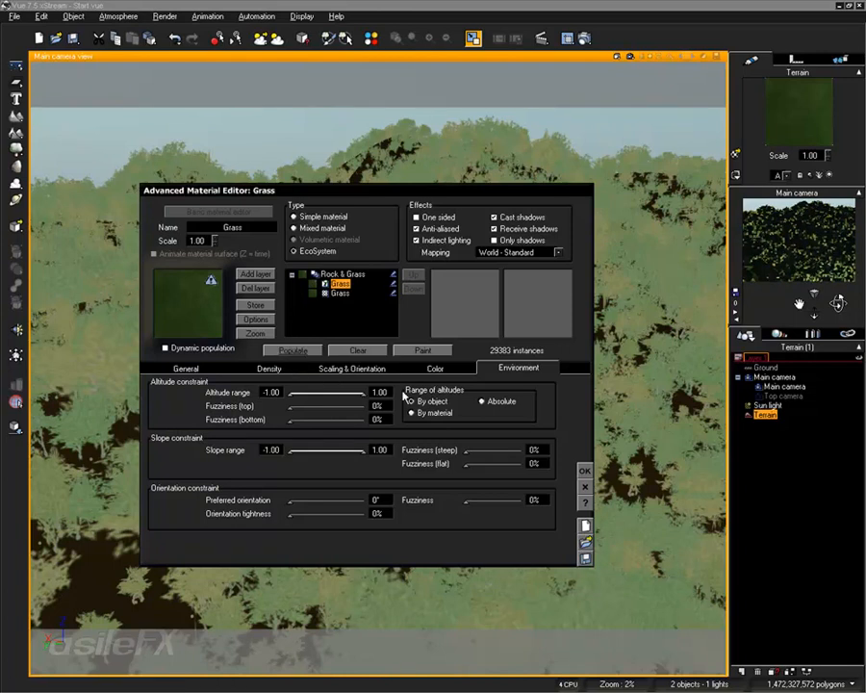
- Raise the EcoSystem's overall density to 96%, repopulate the terrain, and accept the material
left_click(241, 368)
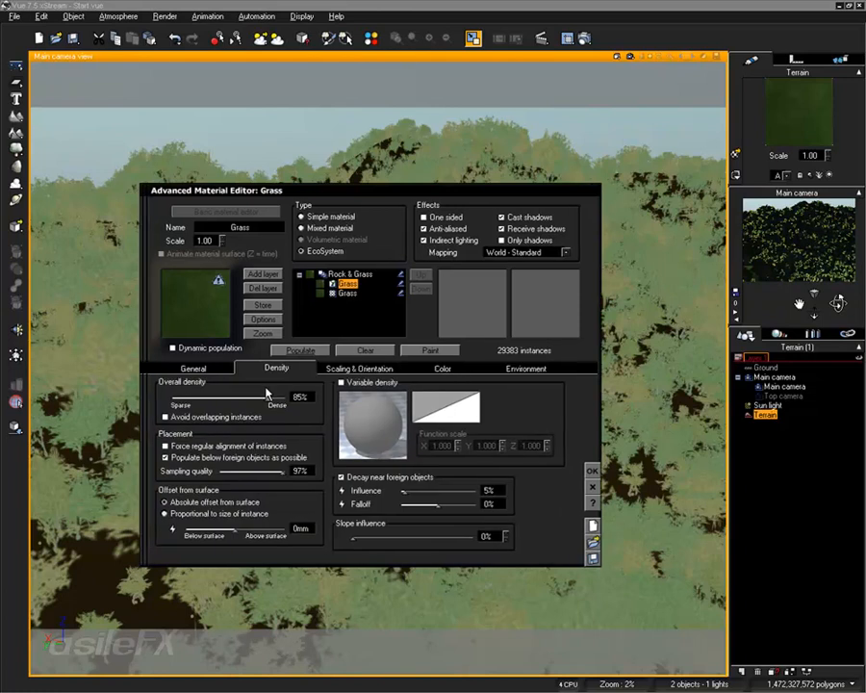
left_click_drag(275, 396, 284, 396)
left_click(301, 350)
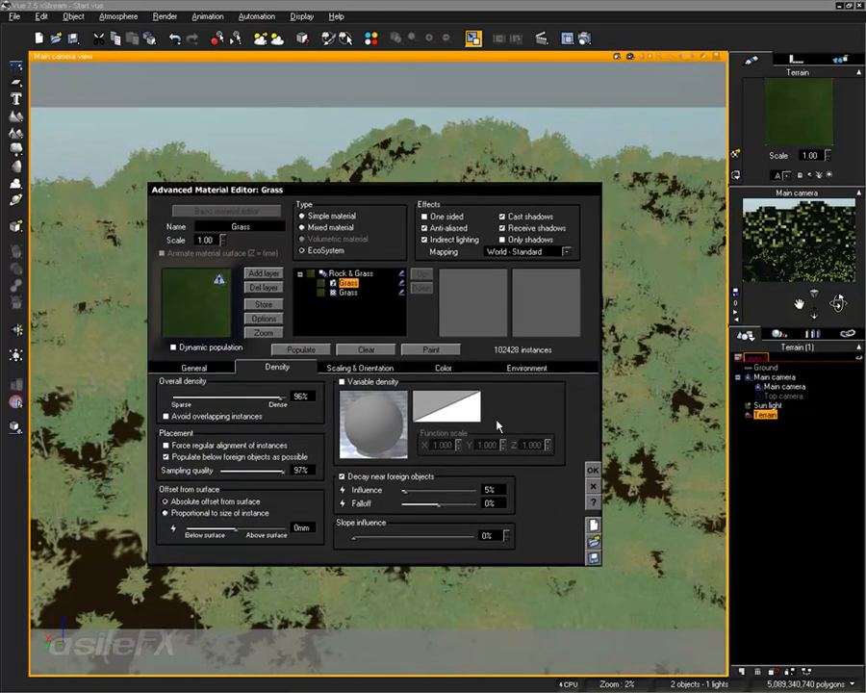
left_click(593, 470)
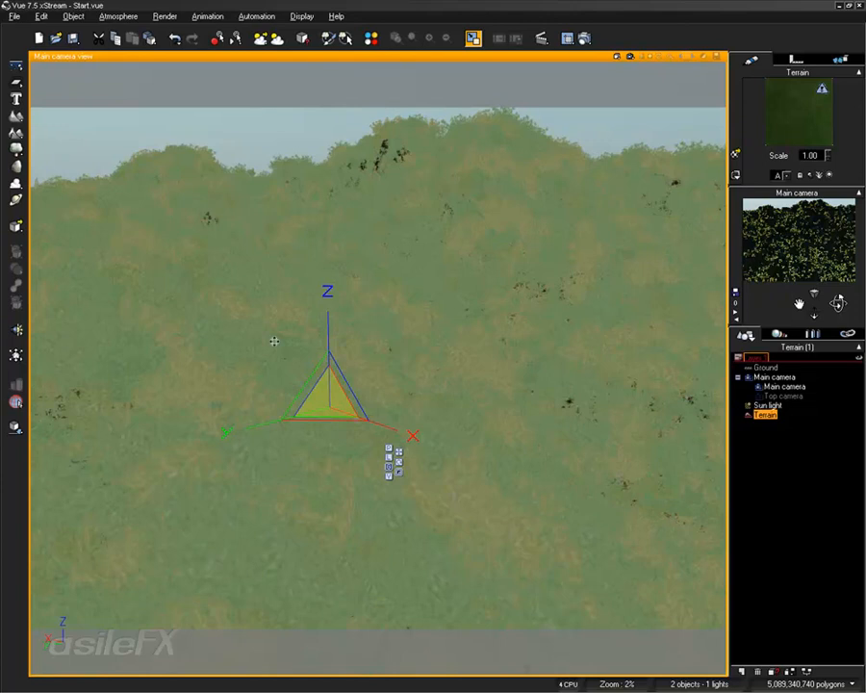
- Reopen the terrain's material and replace the scale value of Shrub 16 in the EcoSystem population
double_click(820, 120)
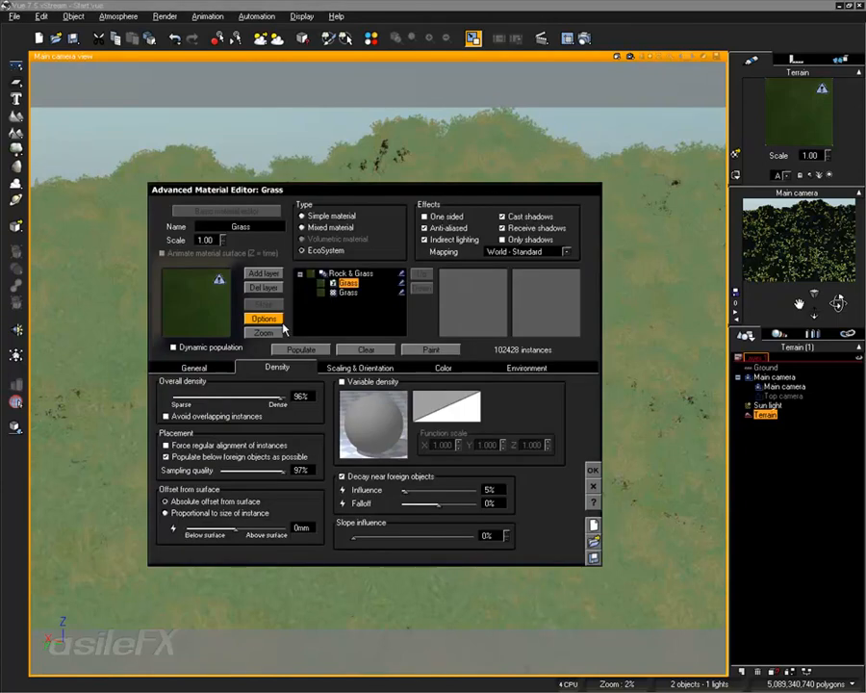
left_click(214, 367)
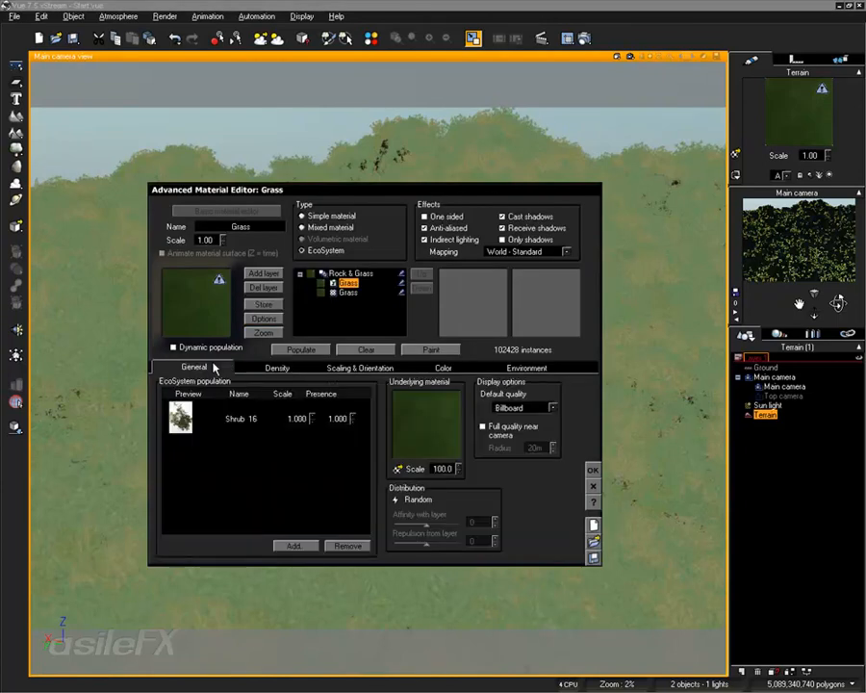
left_click(318, 431)
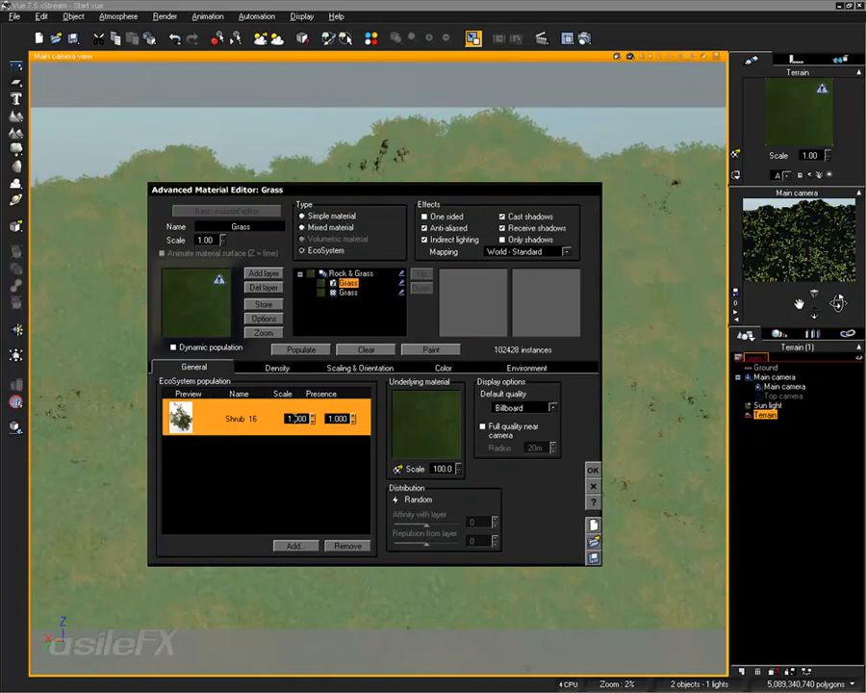
left_click(296, 418)
key("BackSpace")
key("BackSpace")
key("BackSpace")
key("BackSpace")
key("BackSpace")
- Set overall scaling to 0.786, direction from surface to 59% and rotation on all axes up to 62°, repopulate, and accept the material
left_click(360, 368)
left_click_drag(199, 393, 208, 393)
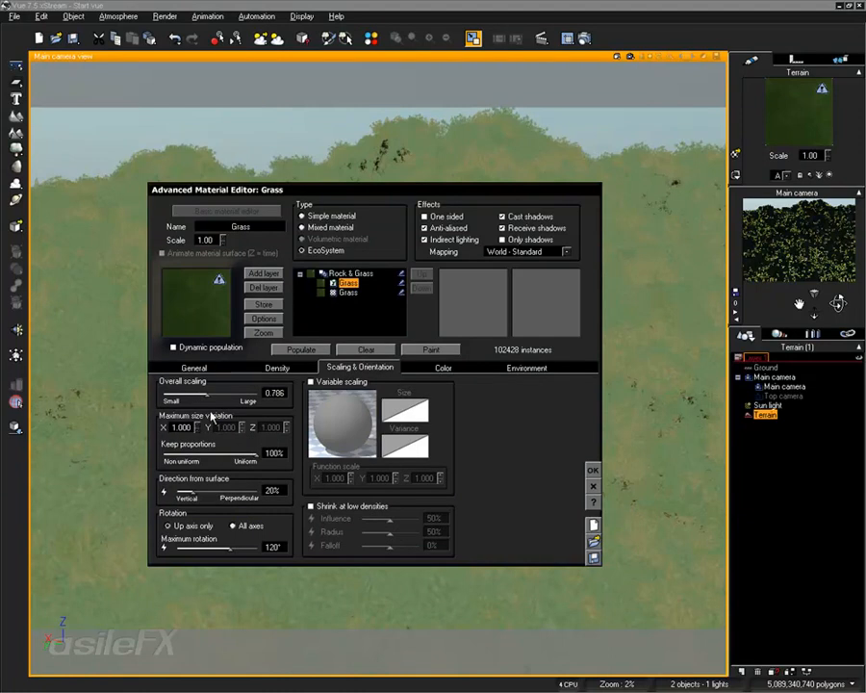
left_click_drag(192, 489, 224, 489)
left_click(236, 526)
left_click_drag(233, 543, 182, 545)
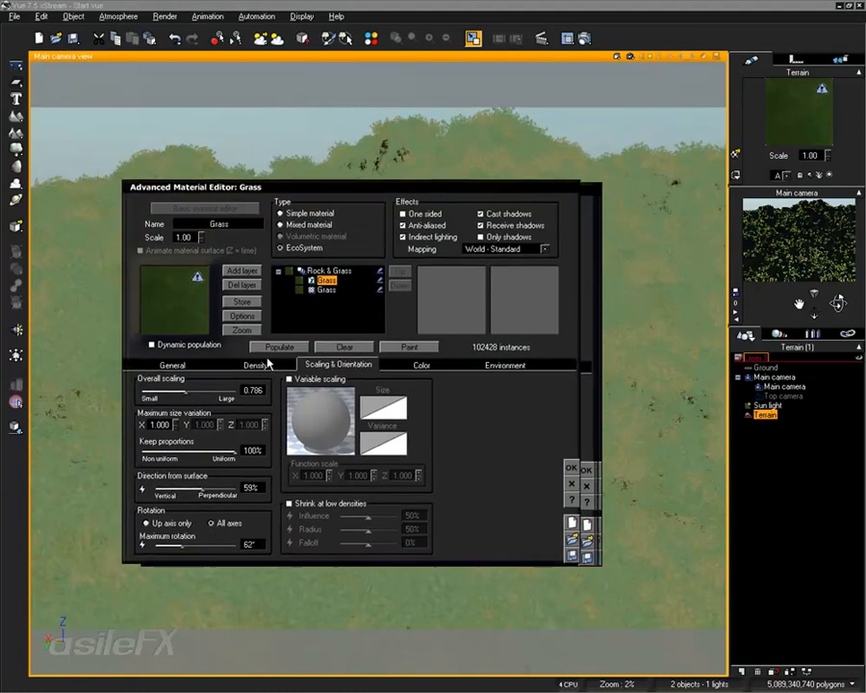
left_click(279, 348)
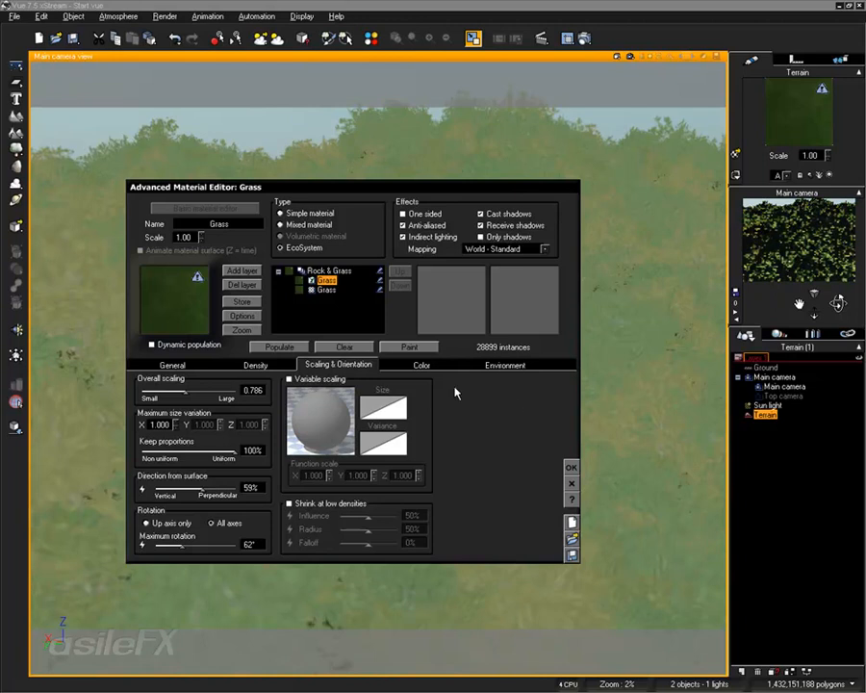
left_click(572, 469)
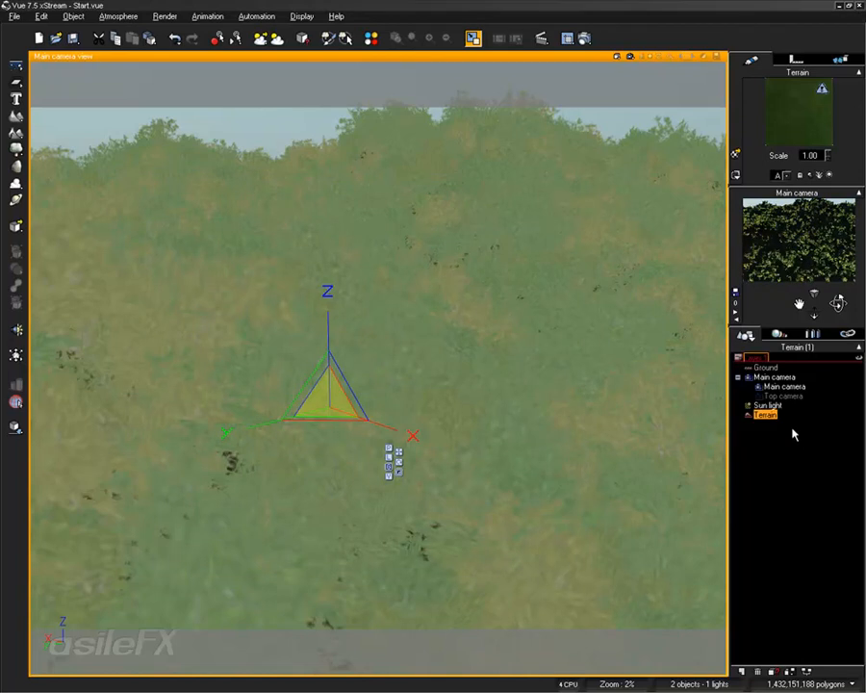
- Compare the Global ambience and Standard lighting models in the Atmosphere Editor, settle on Standard, and close the editor
left_click(102, 16)
left_click(128, 75)
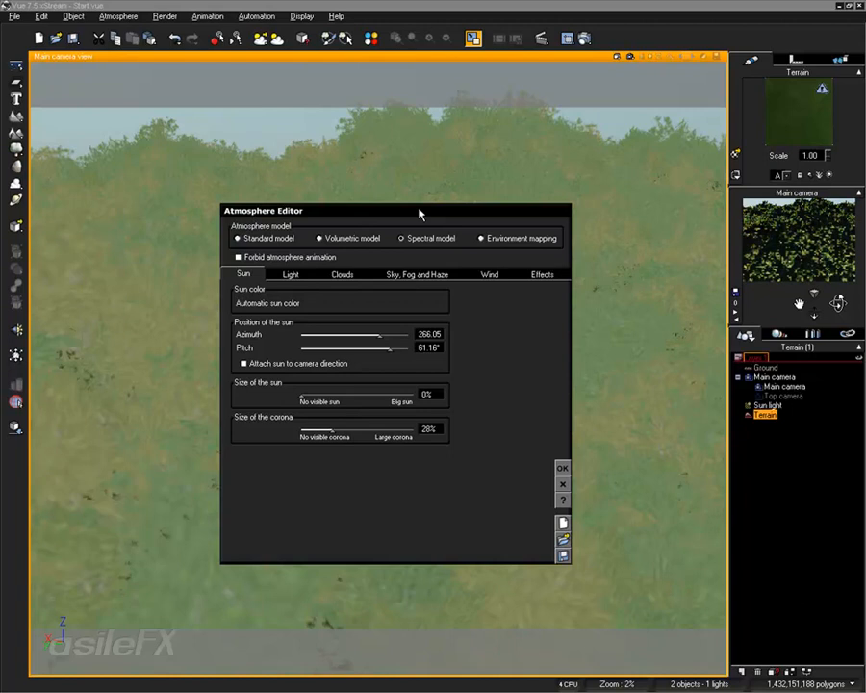
left_click(291, 275)
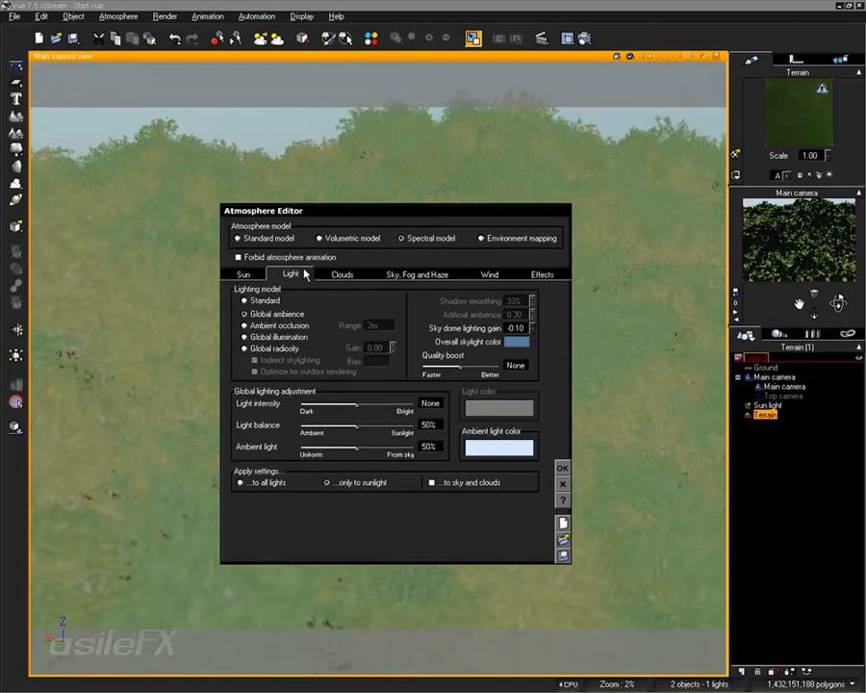
left_click(282, 311)
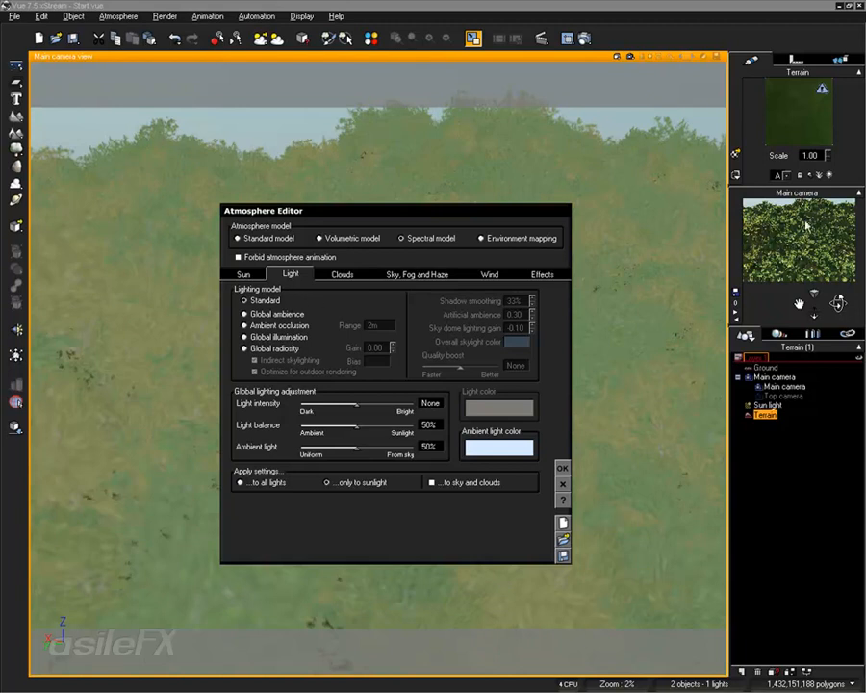
left_click(282, 316)
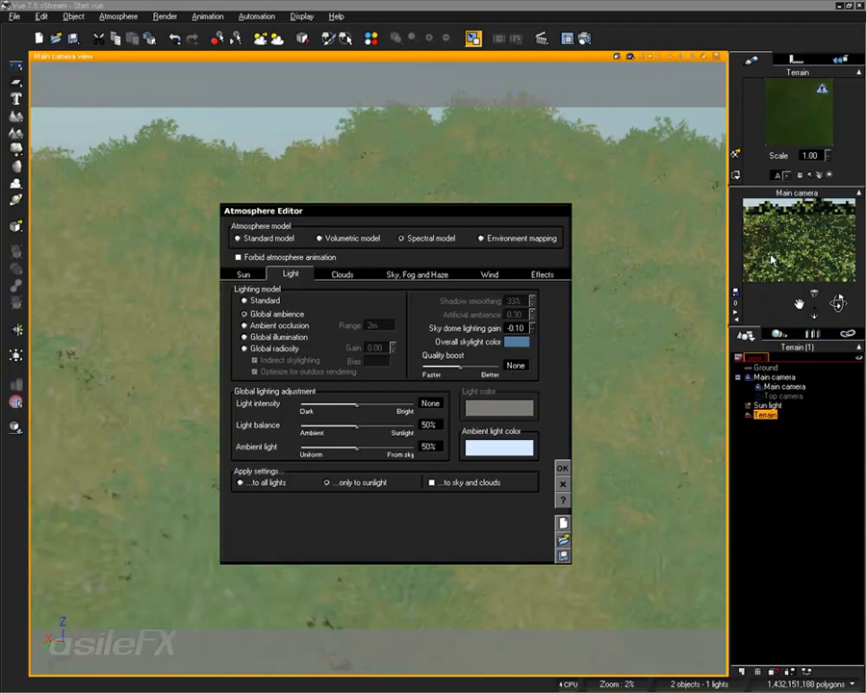
left_click(249, 300)
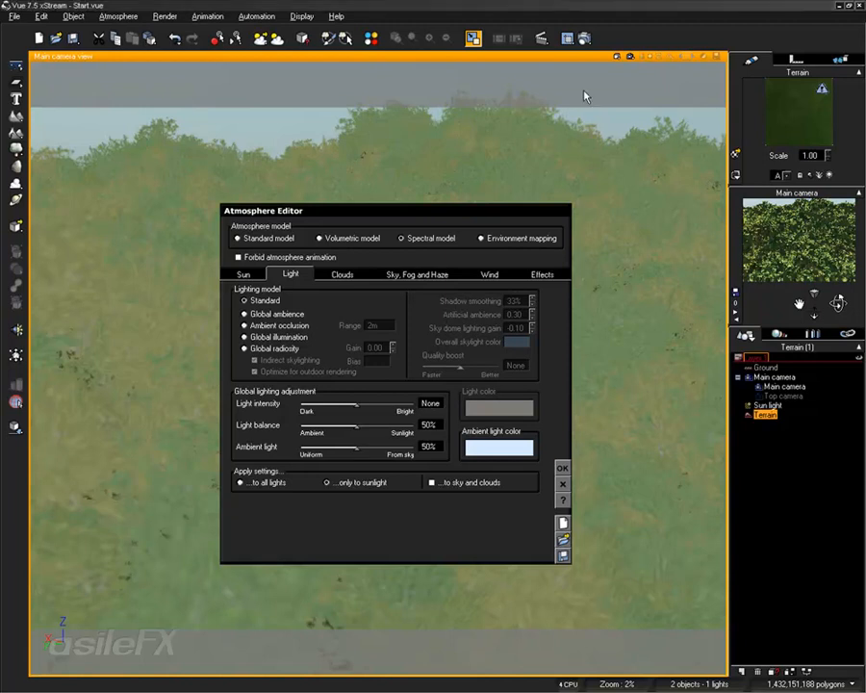
key("Escape")
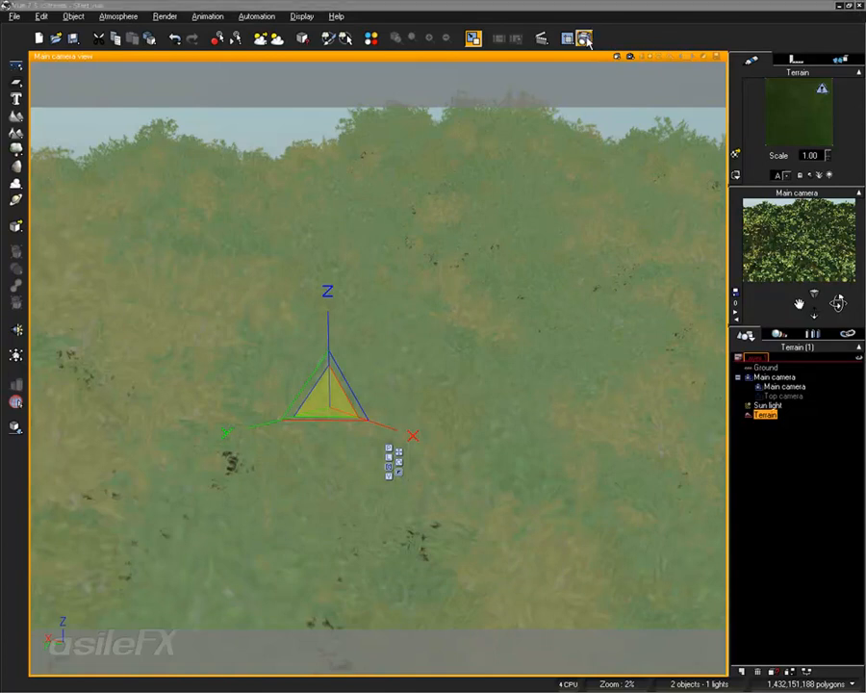
- Render the scene to screen at Final quality with a resolution of 1024x768
right_click(583, 38)
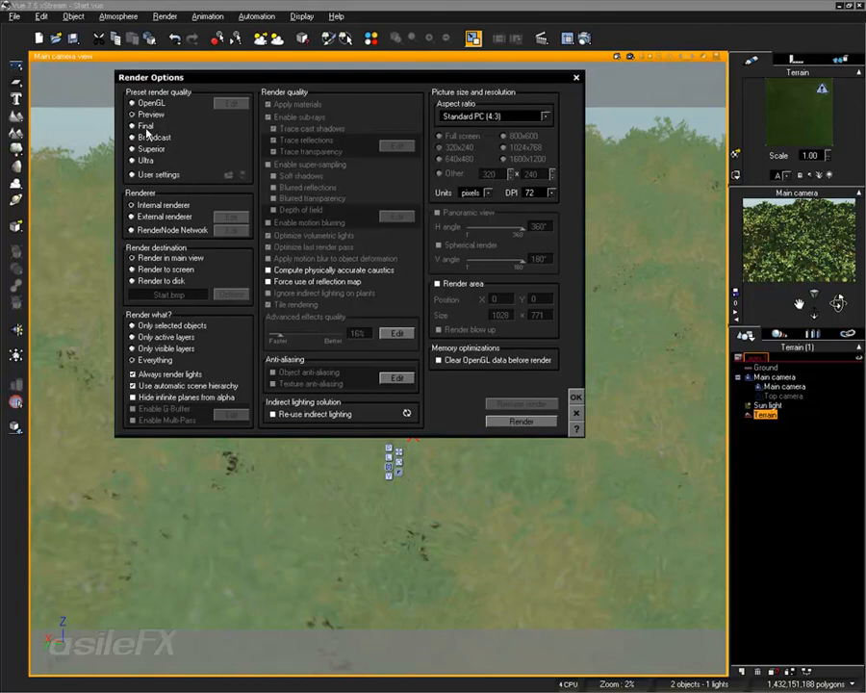
left_click(163, 127)
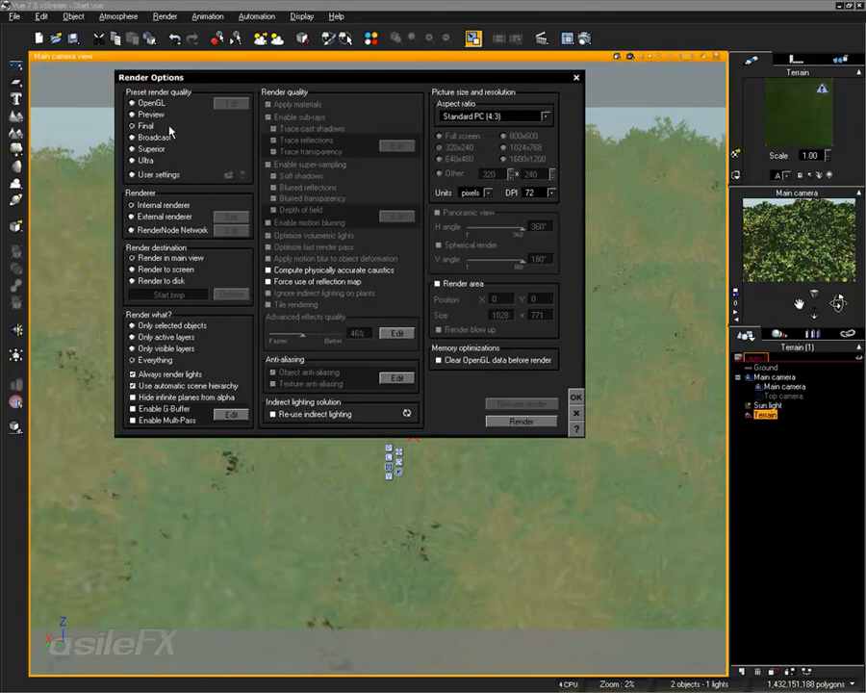
left_click(185, 270)
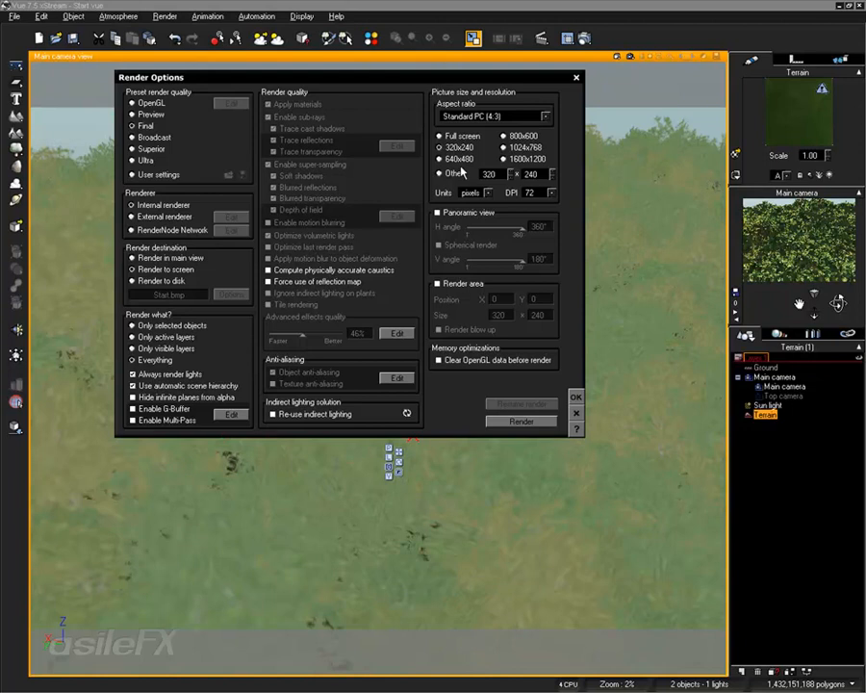
left_click(504, 136)
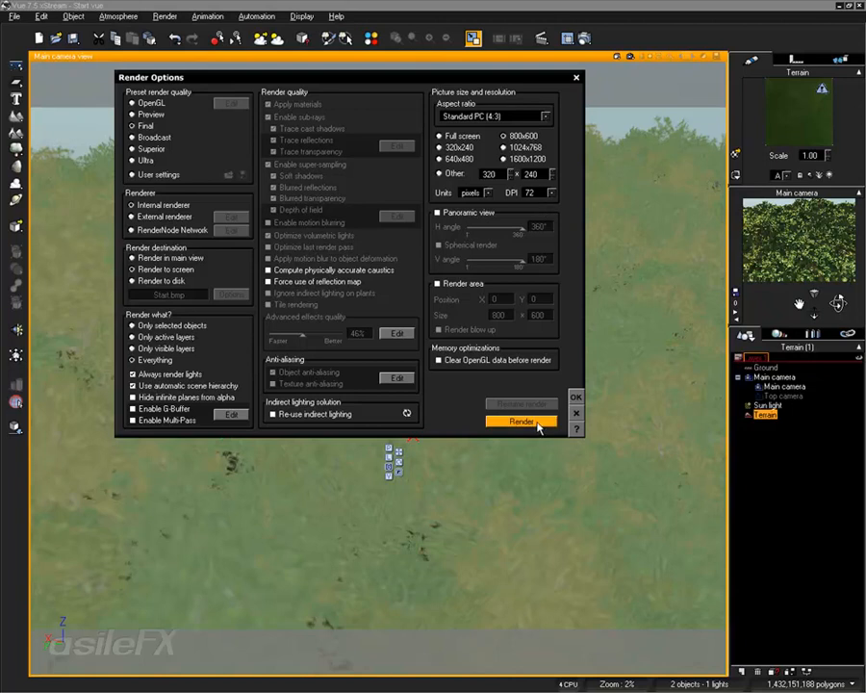
left_click(521, 149)
left_click(527, 422)
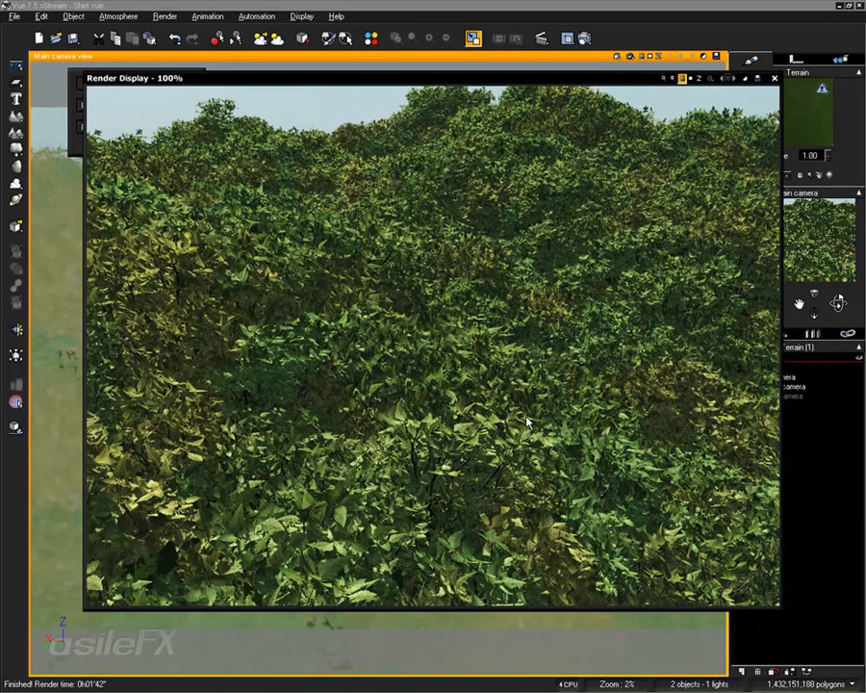
- Examine the vegetation edges in the render's alpha channel at 200% zoom, and return to 100%
left_click(689, 78)
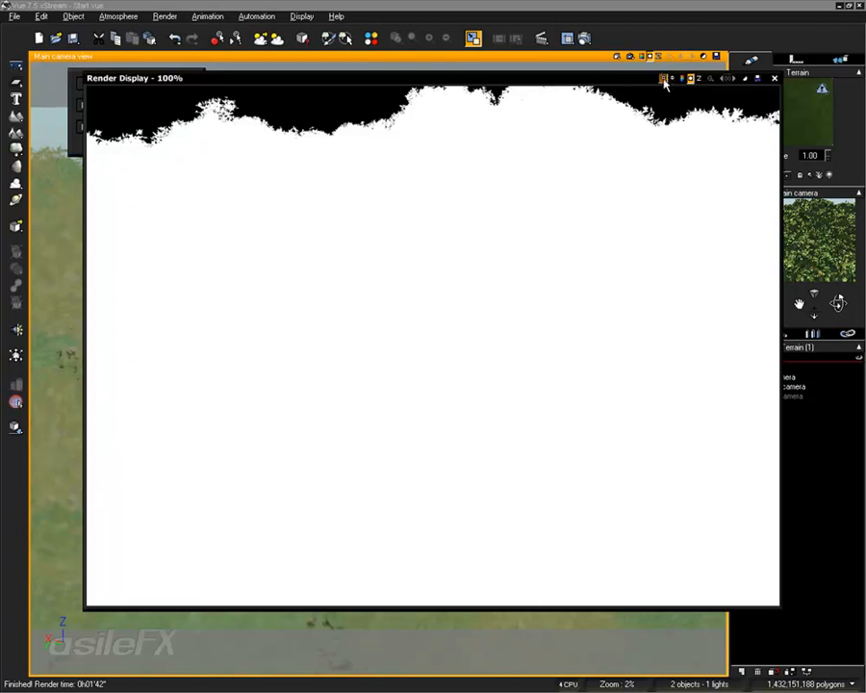
left_click(664, 79)
left_click(662, 142)
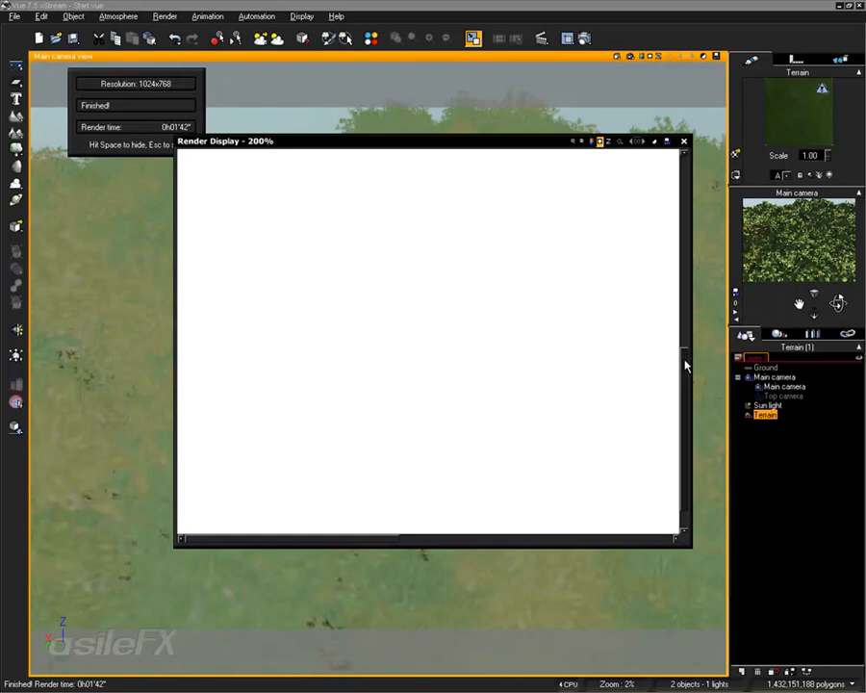
left_click_drag(686, 364, 687, 170)
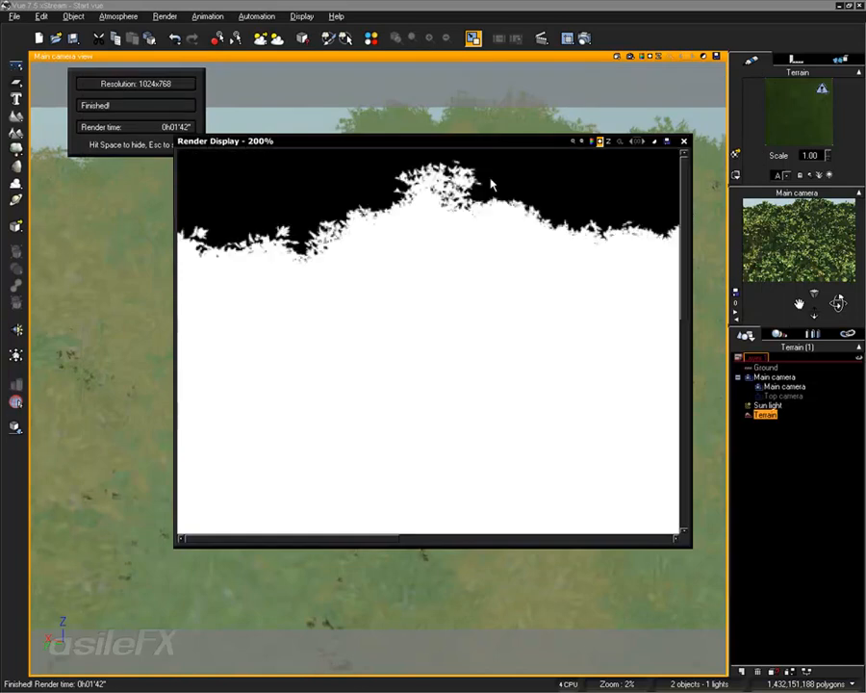
mouse_move(690, 552)
left_mouse_down()
mouse_move(696, 557)
mouse_move(681, 548)
left_mouse_up()
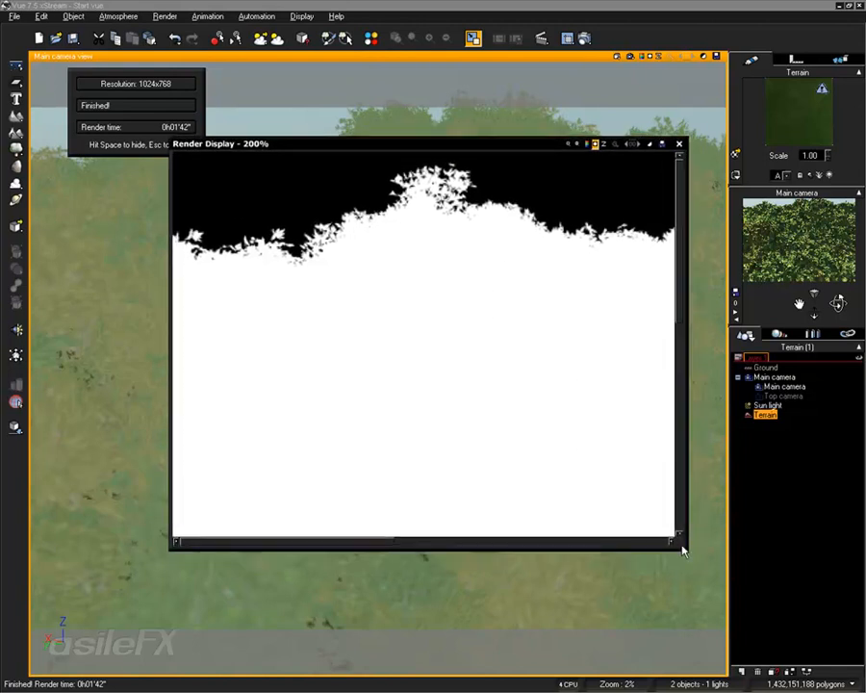
left_click(577, 144)
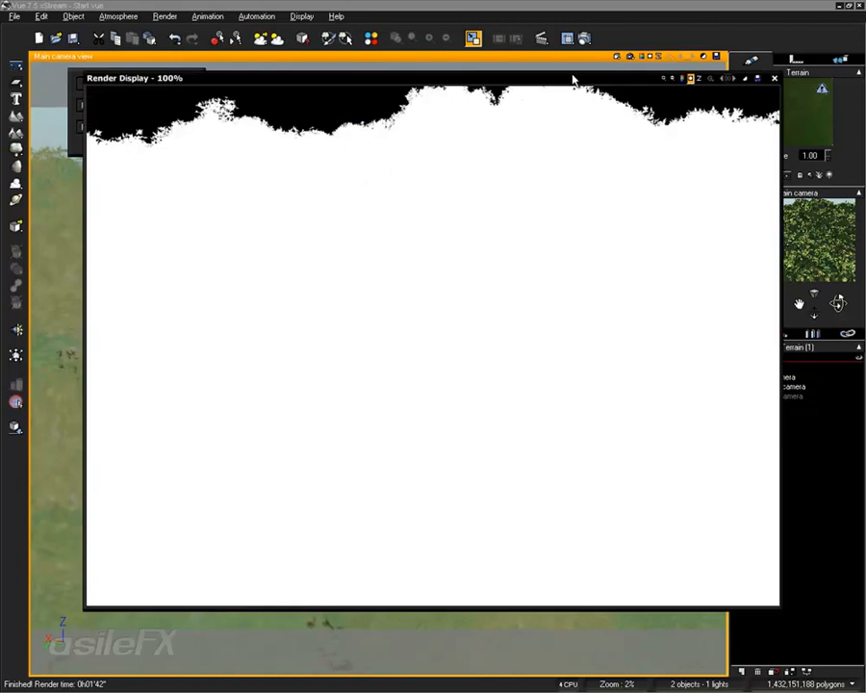
- Compare the color, alpha and depth channels of the finished render
left_click(685, 80)
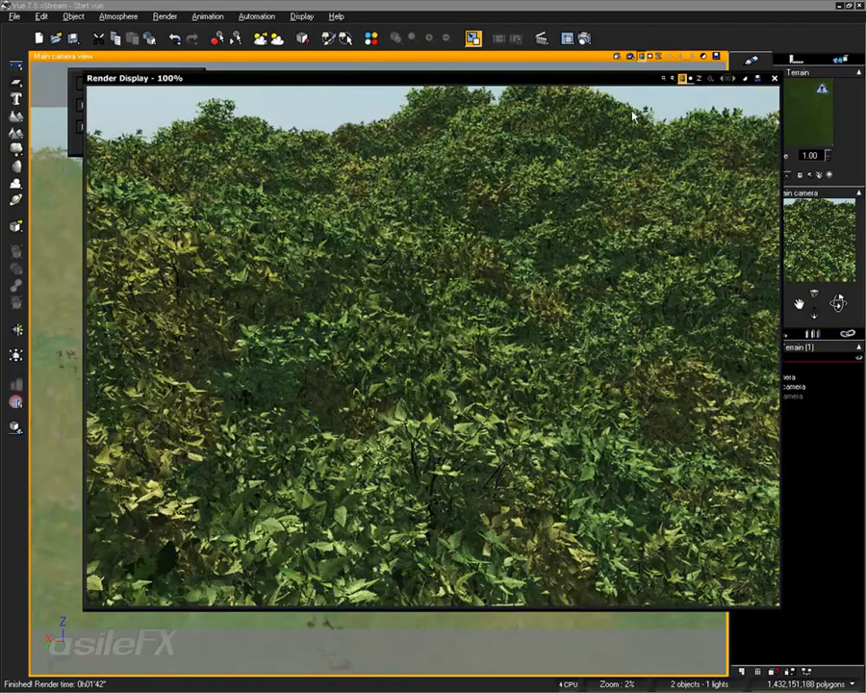
left_click(692, 80)
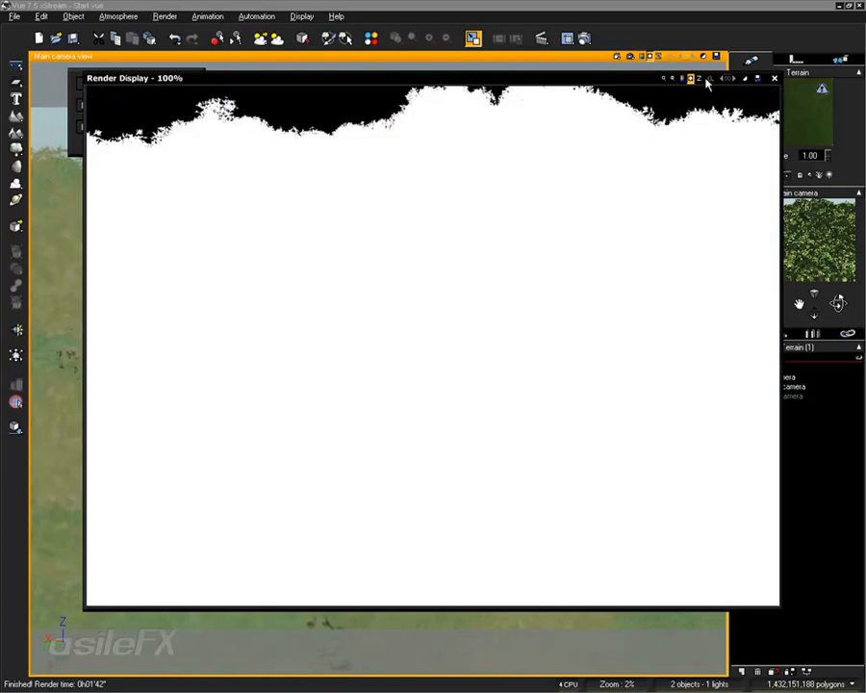
left_click(698, 80)
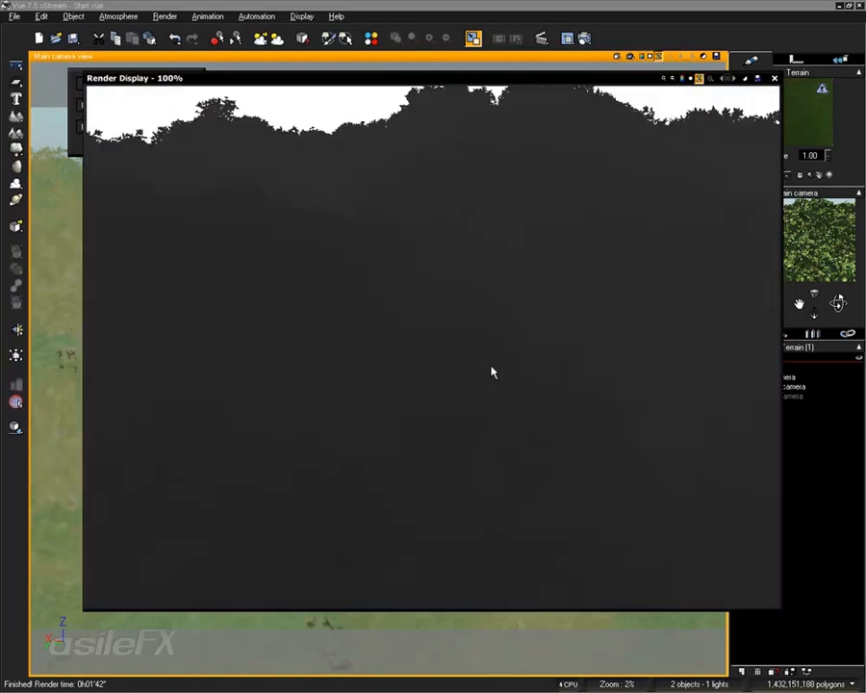
left_click_drag(578, 85, 551, 82)
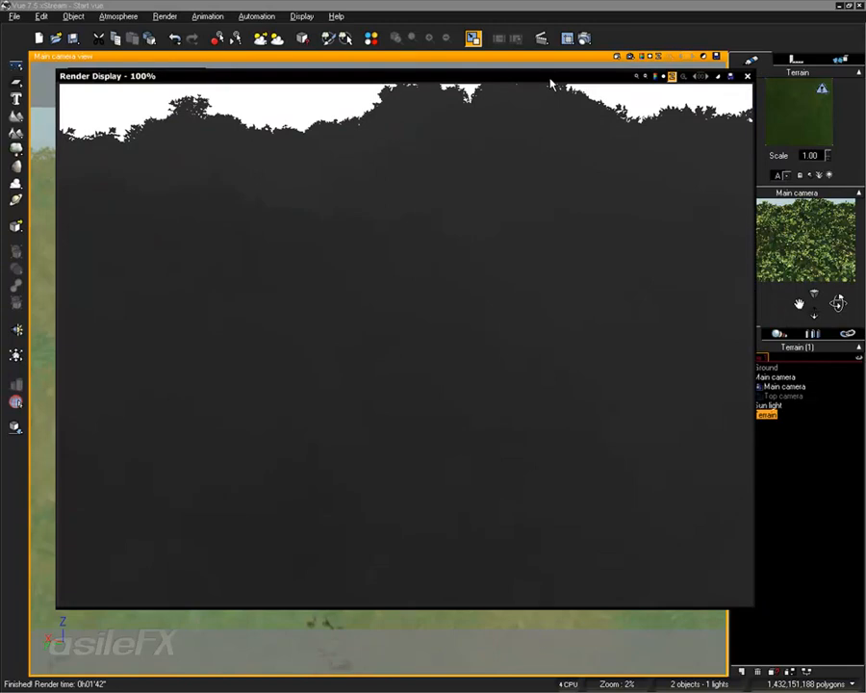
left_click(657, 77)
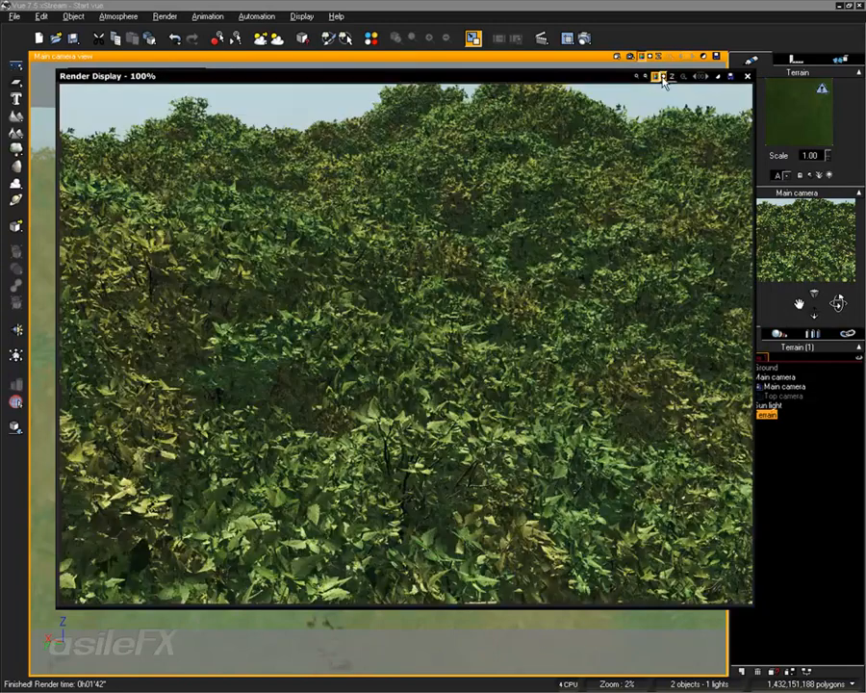
left_click(664, 77)
- Display the render's depth channel, start saving it to the zDepth folder, and name the file terrain_z_01
left_click(672, 77)
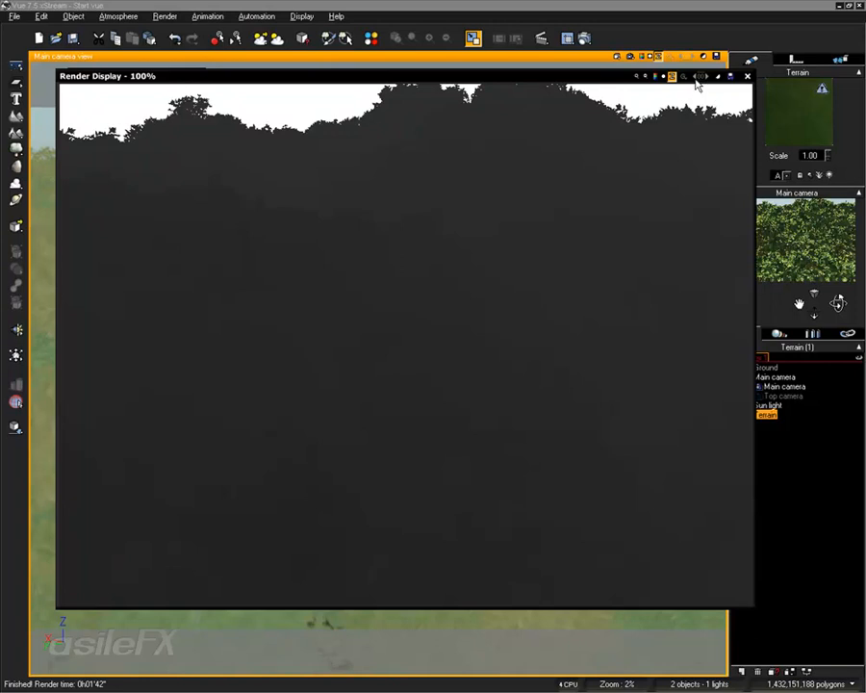
left_click(717, 77)
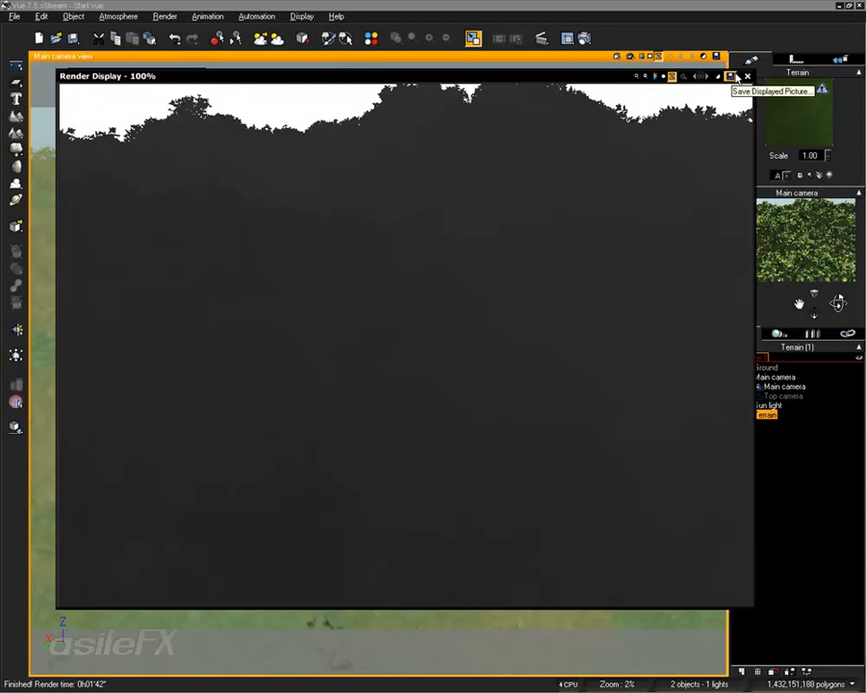
left_click(736, 77)
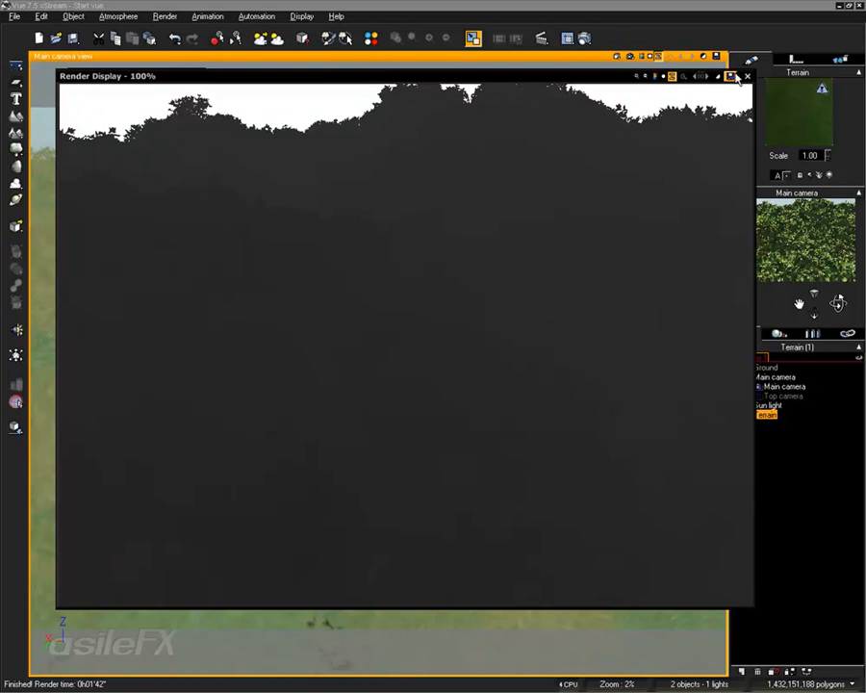
left_click(730, 77)
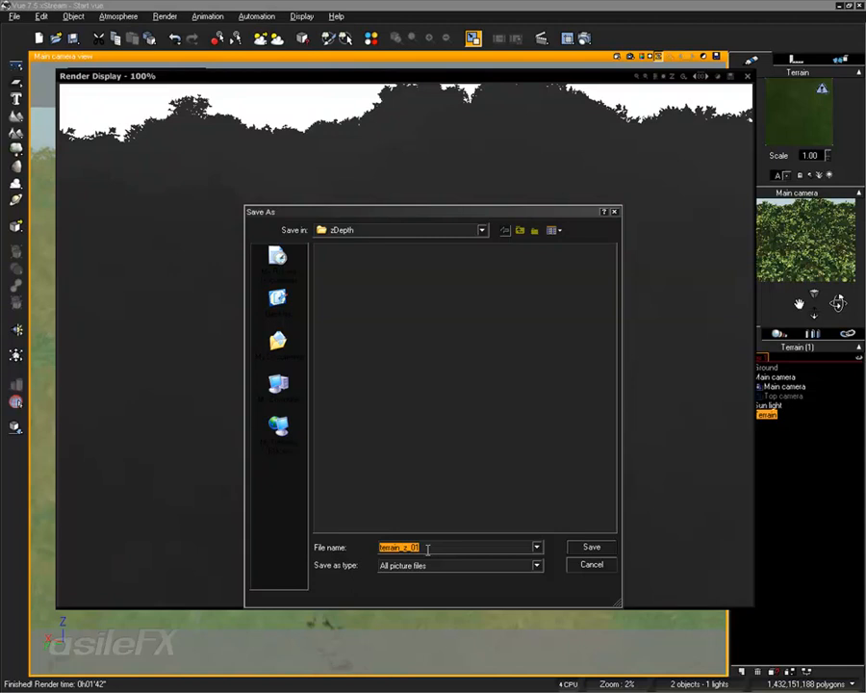
left_click(396, 547)
left_click_drag(401, 547, 422, 548)
left_click(419, 547)
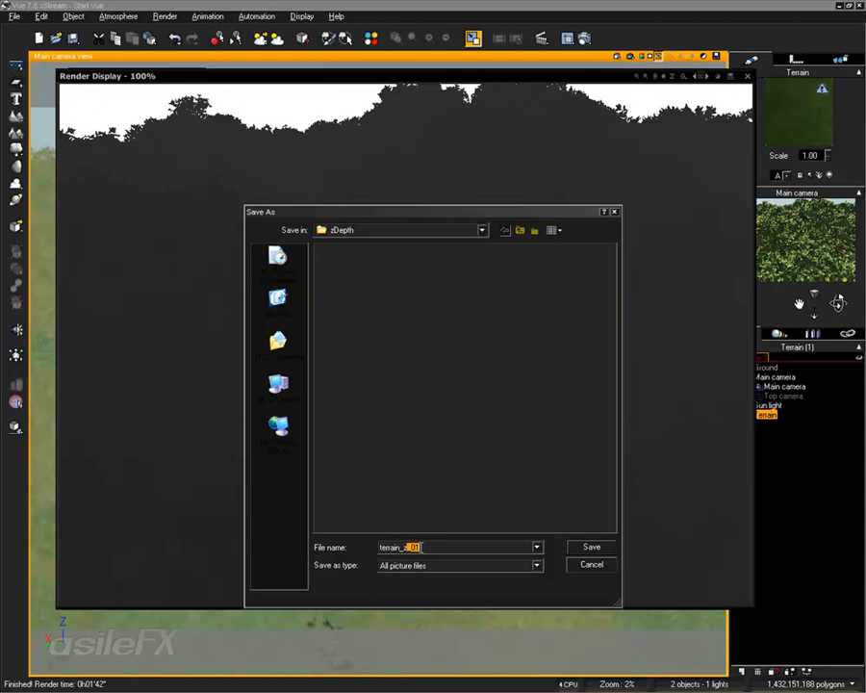
type("z_01")
- Choose Tiff as the file format for the depth picture
left_click(449, 566)
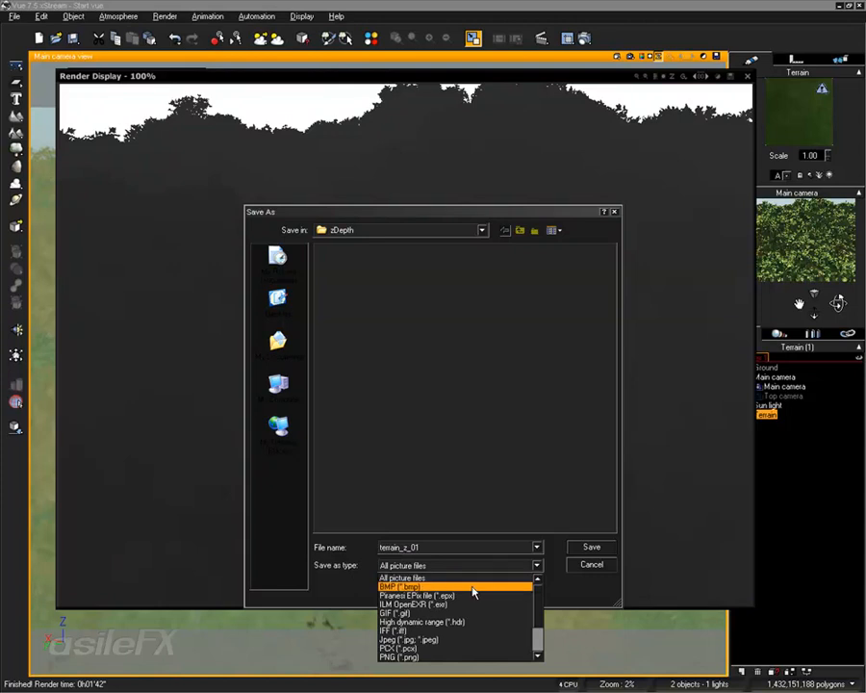
scroll(490, 629, "down", 2)
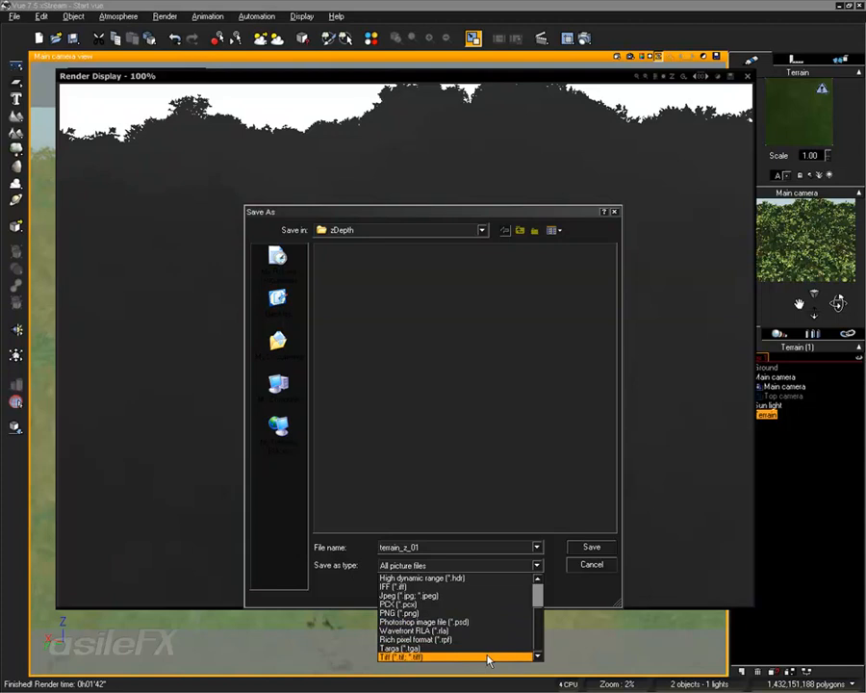
left_click(488, 657)
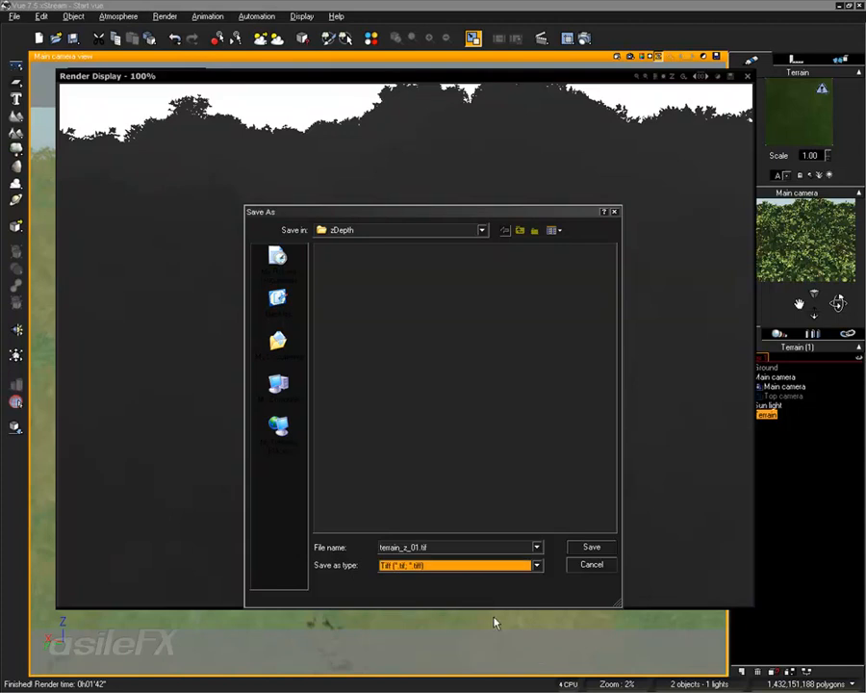
- Set the depth picture's file format to BMP and save it as terrain_z_01.bmp
left_click(515, 566)
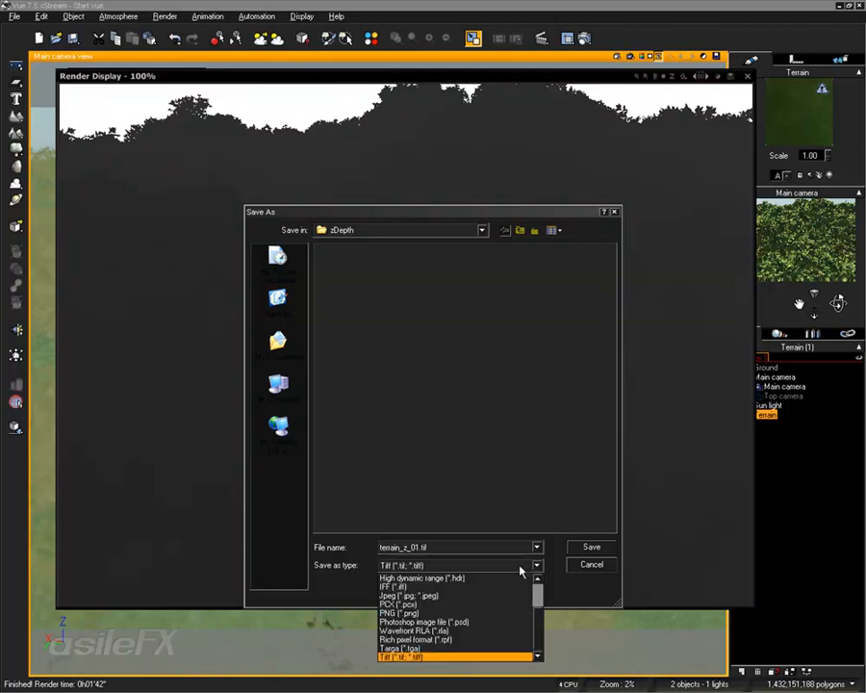
scroll(487, 589, "up", 2)
left_click(481, 587)
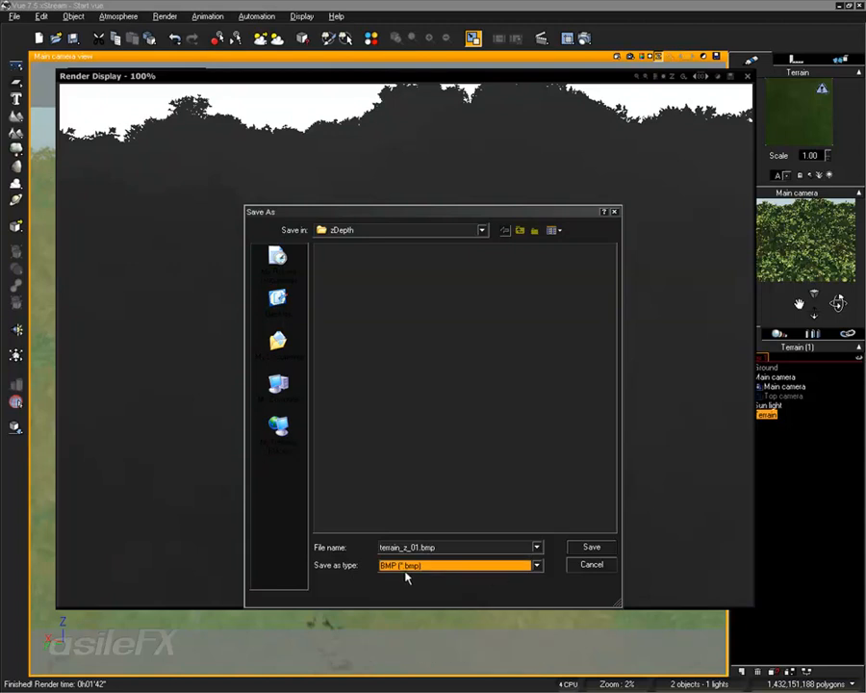
left_click(591, 548)
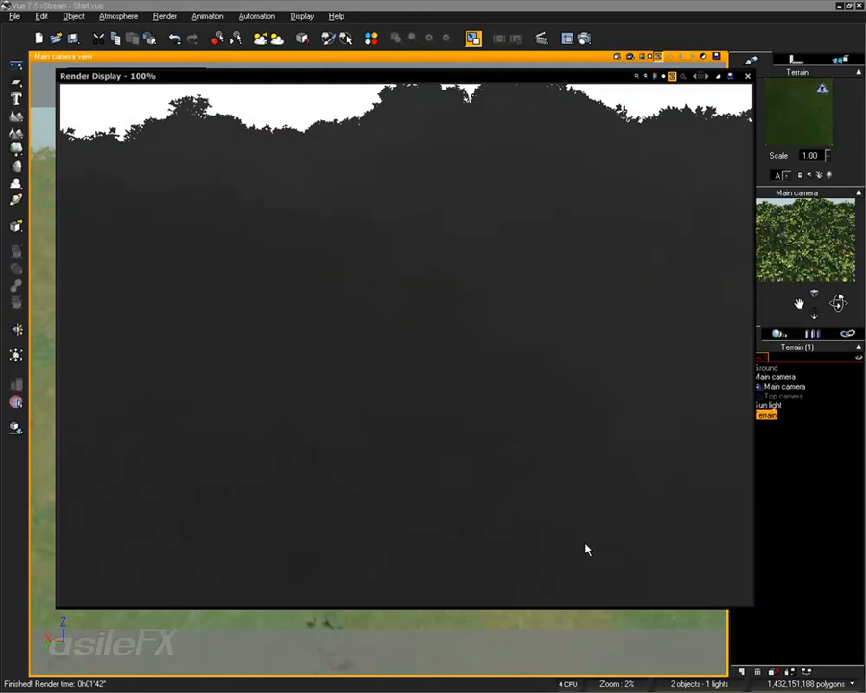
- Save the depth picture in High dynamic range format as terrain_z_02.hdr in the zDepth folder
left_click(730, 77)
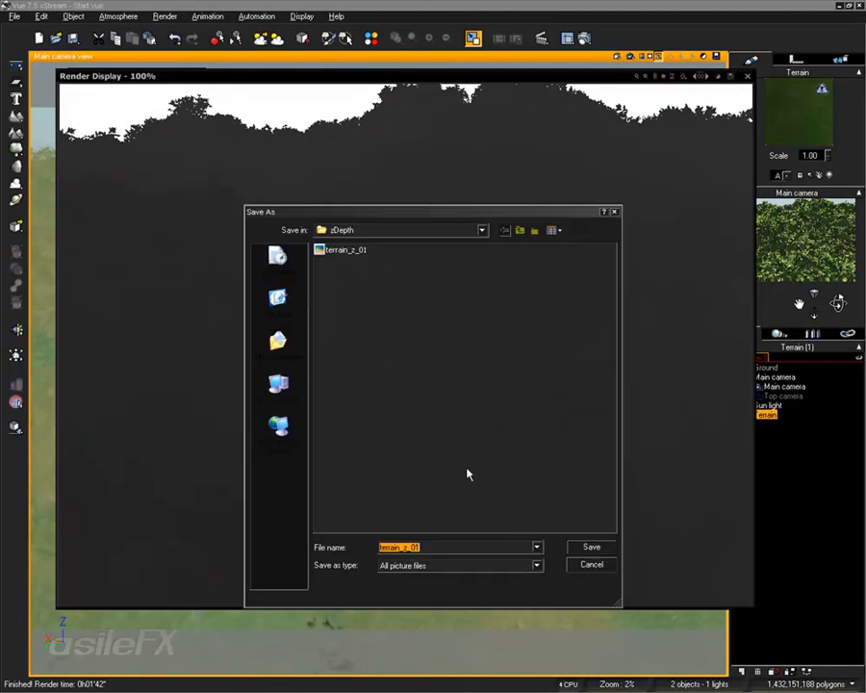
left_click(447, 565)
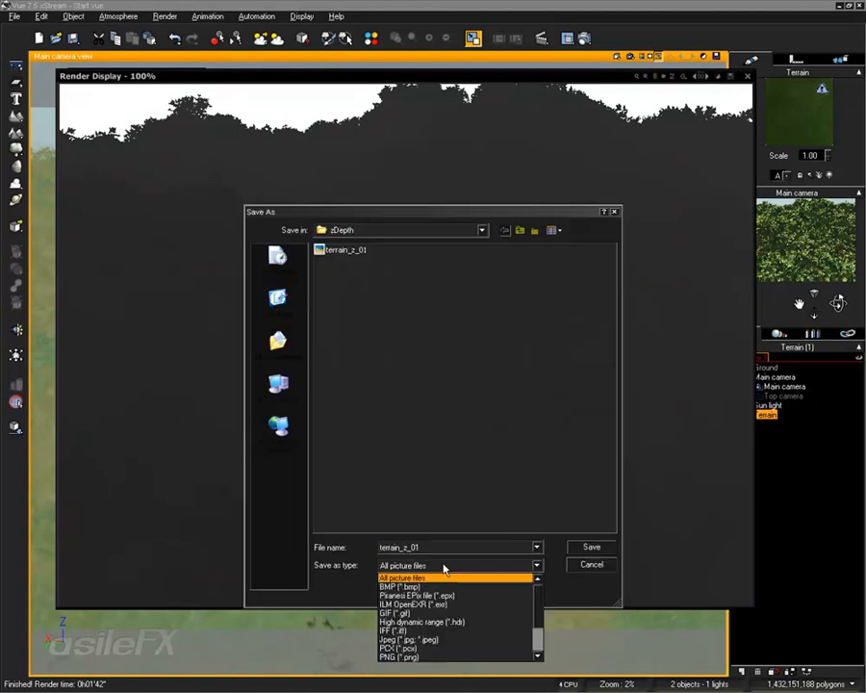
left_click(468, 622)
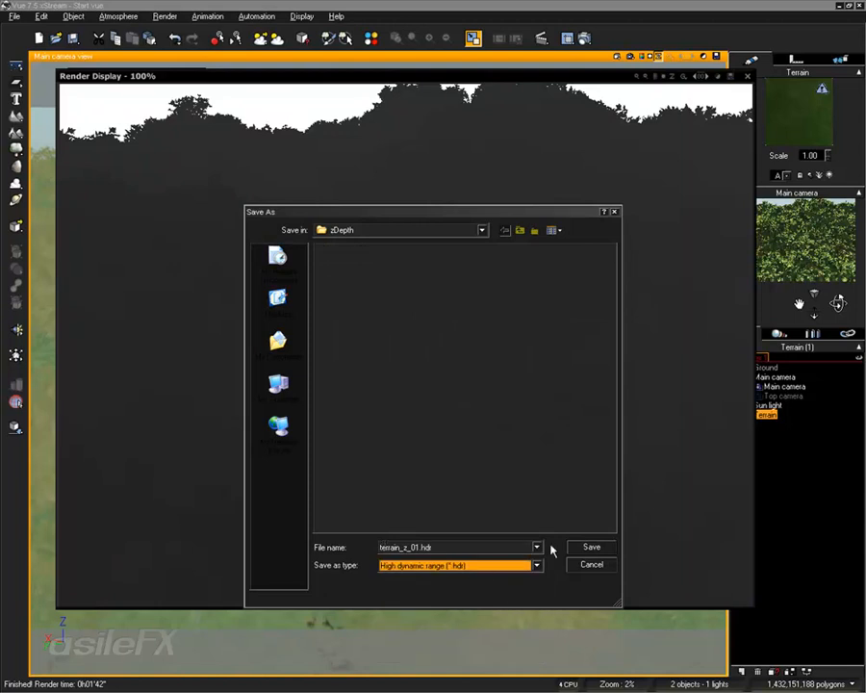
double_click(421, 547)
left_click(419, 547)
key("BackSpace")
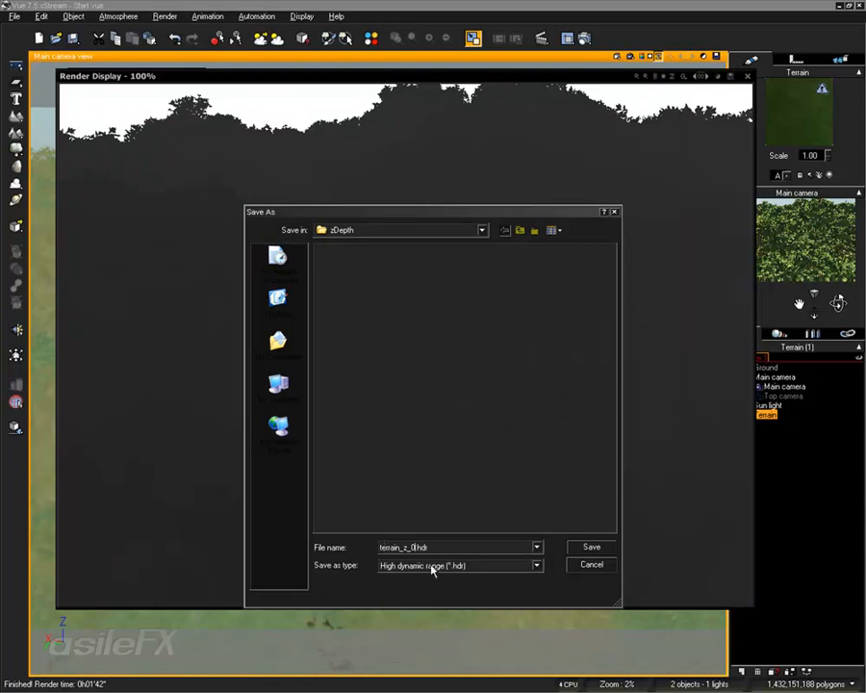
type("2")
left_click(595, 549)
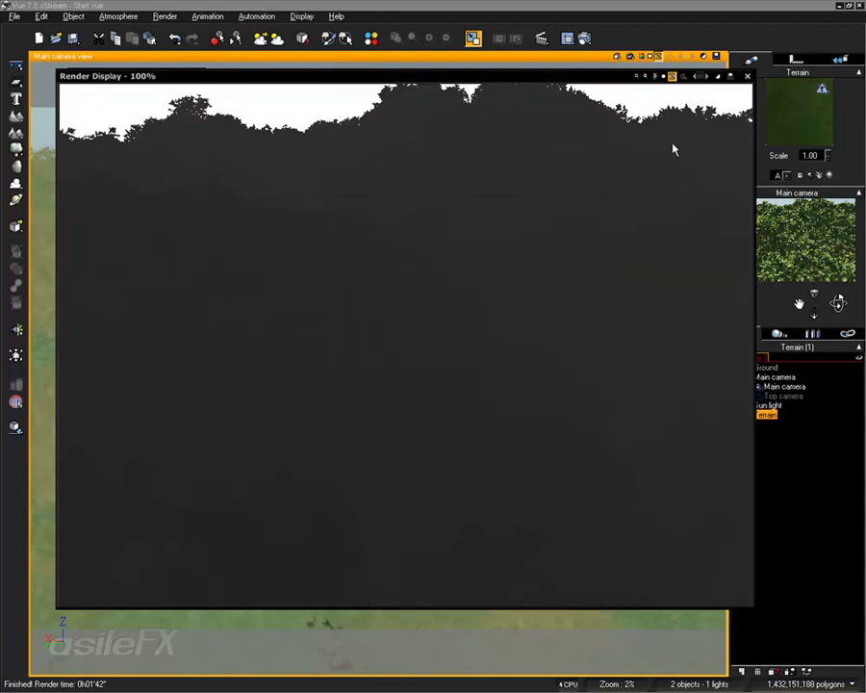
- Save the depth picture in Tiff format as terrain_z_03.tif with LZW compression and 8 bits per sample
left_click(727, 76)
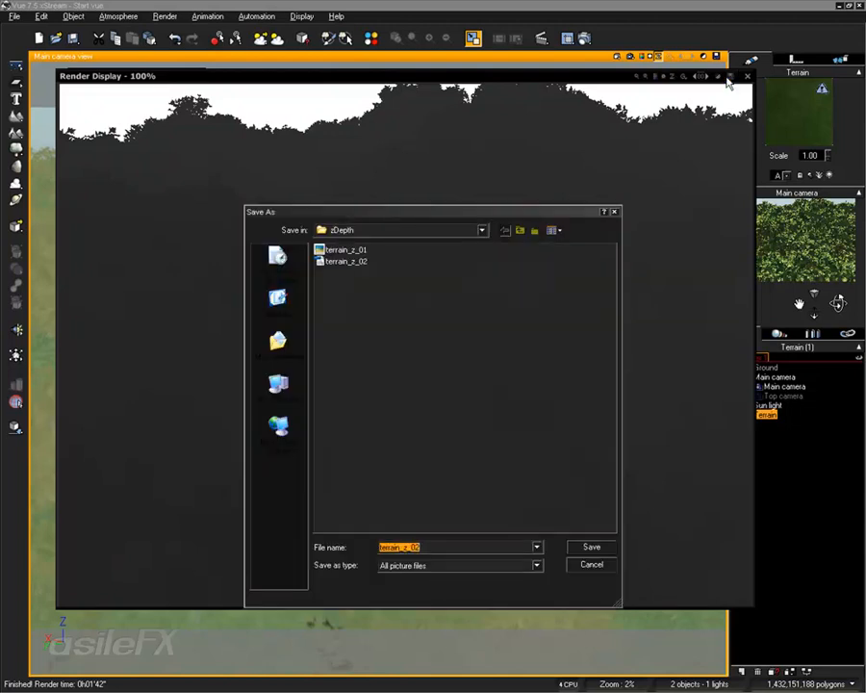
left_click(433, 566)
scroll(474, 614, "down", 2)
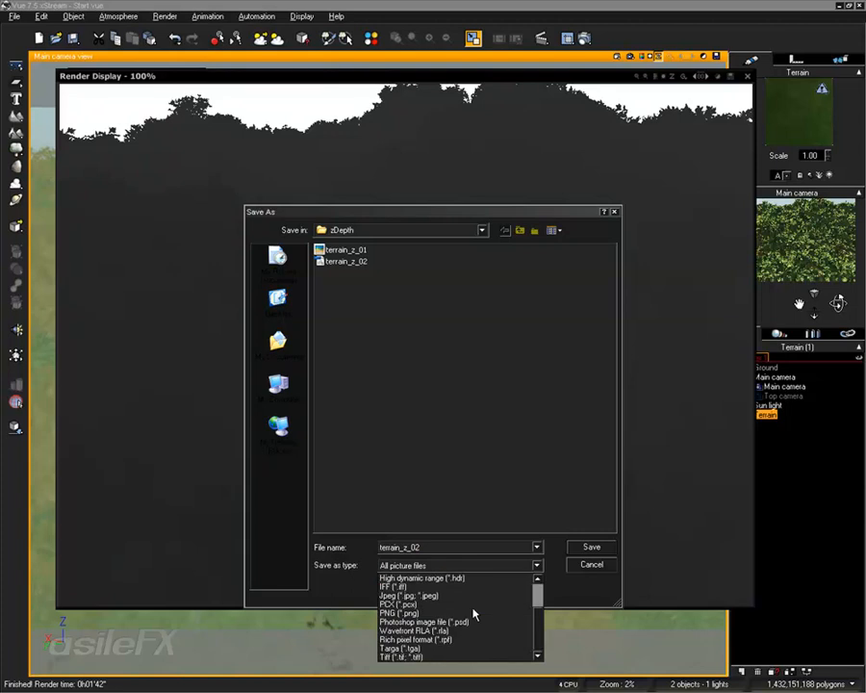
left_click(454, 657)
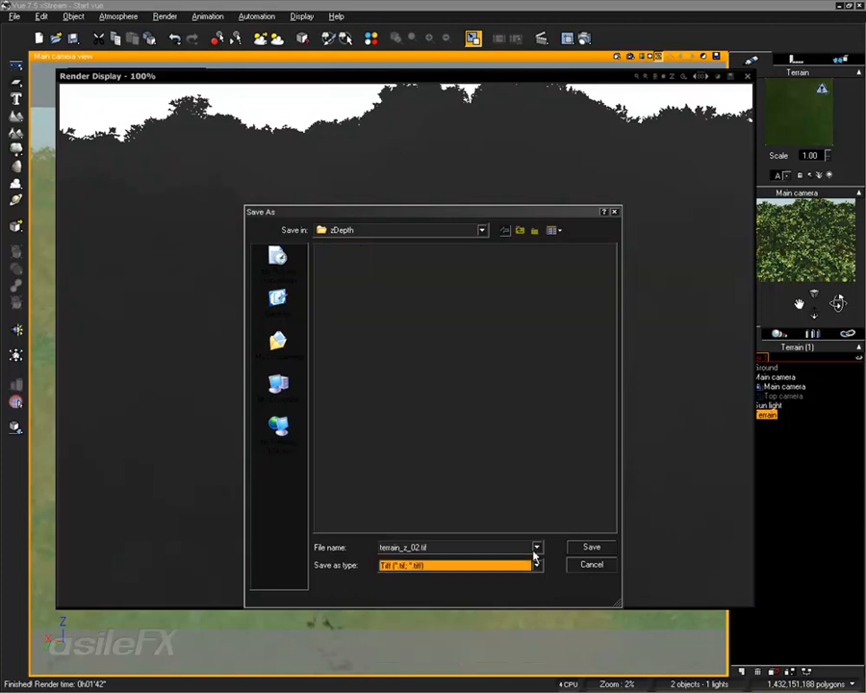
left_click(426, 551)
key("BackSpace")
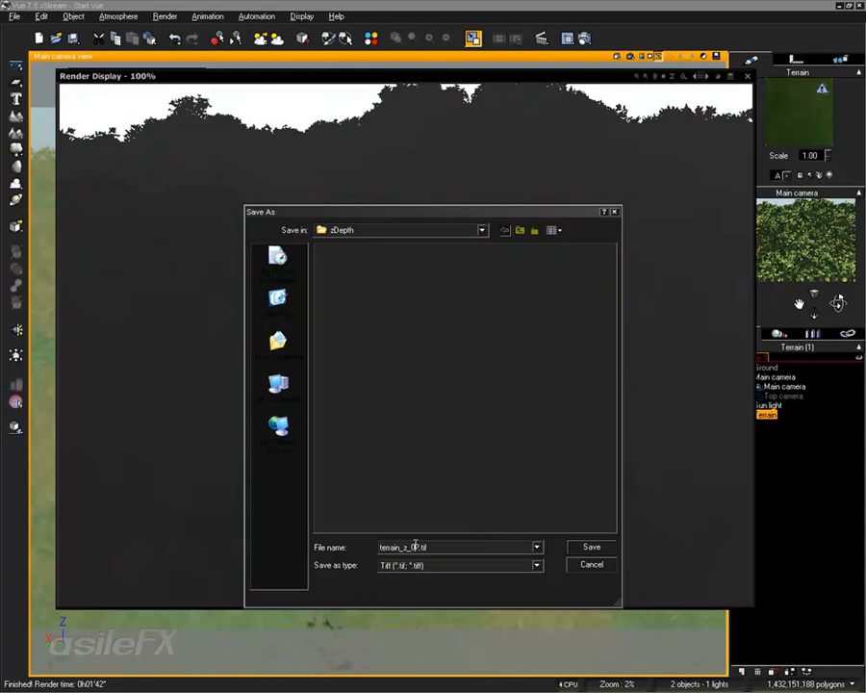
type("3")
key("Return")
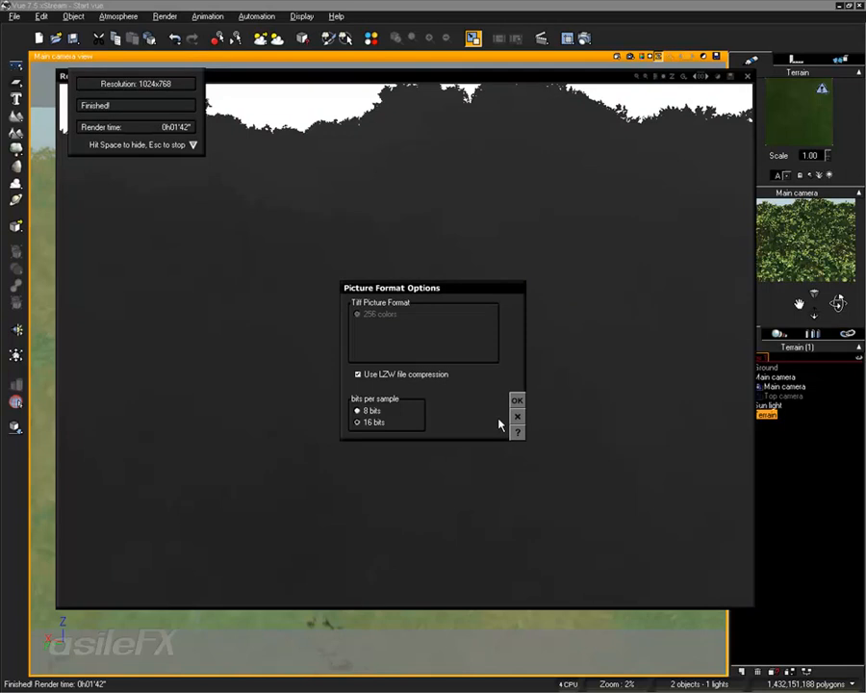
left_click(517, 400)
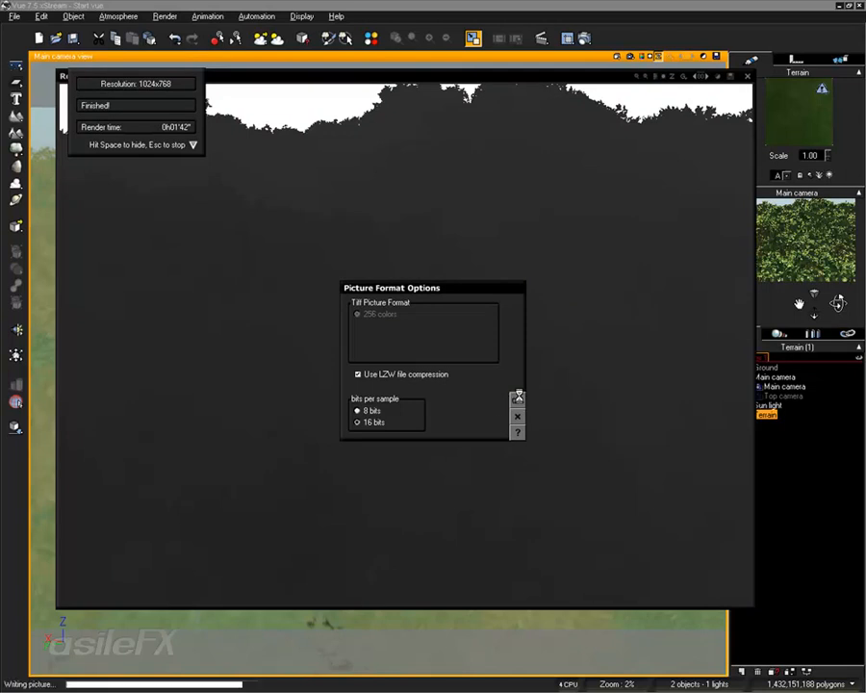
- Save a second Tiff depth picture as terrain_z_03-2.tif with LZW compression and 16 bits per sample
left_click(730, 76)
left_click(428, 565)
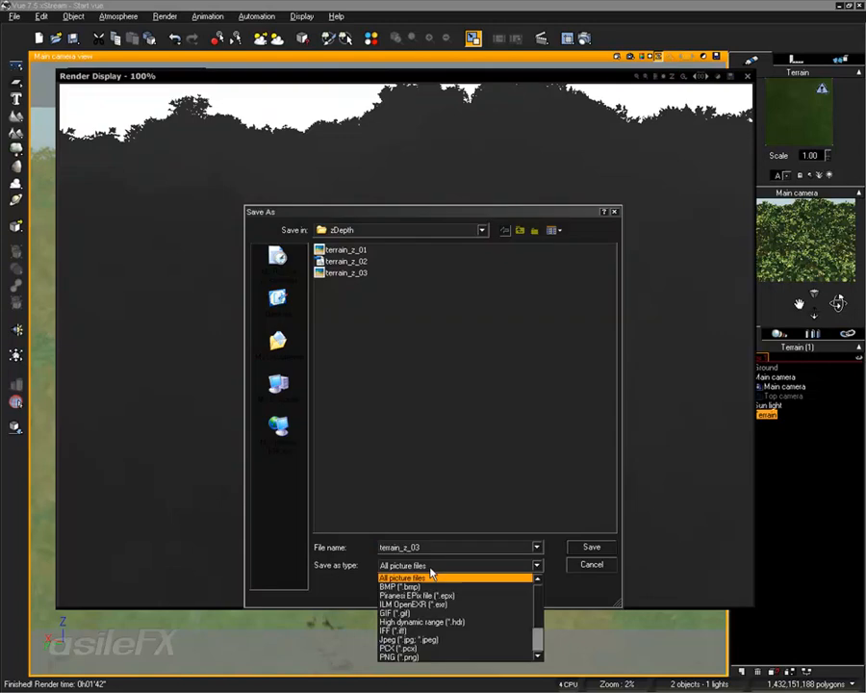
scroll(427, 616, "down", 3)
left_click(428, 651)
left_click(418, 547)
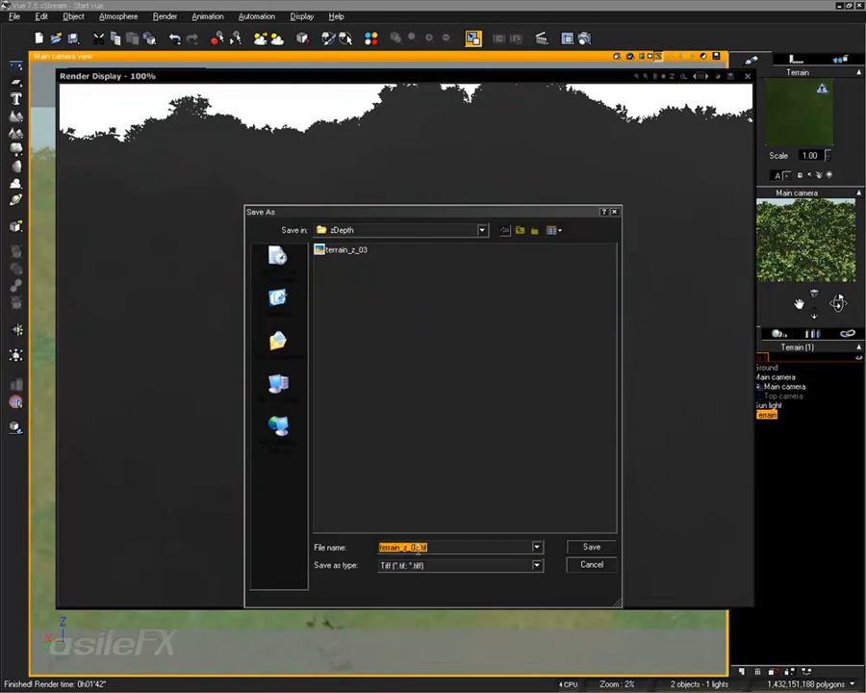
left_click(422, 547)
type("-2")
left_click(594, 549)
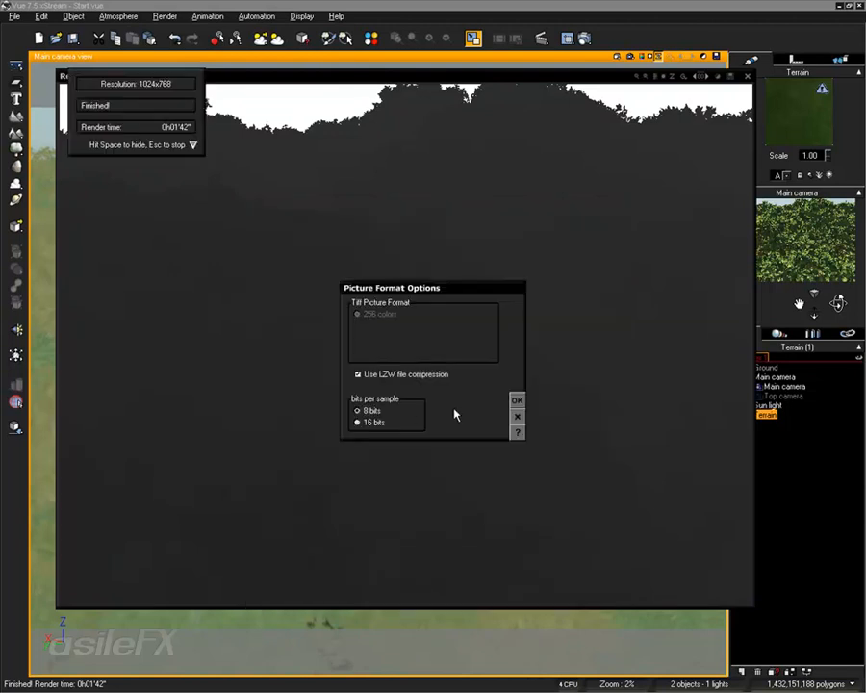
key("Return")
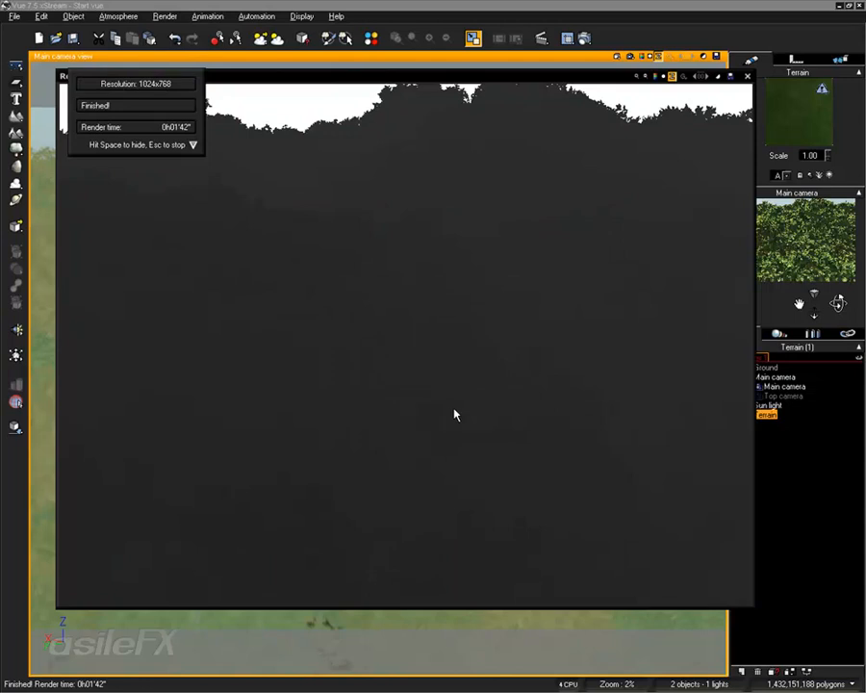
- Save the depth picture in PNG format as terrain_z_04 with 256 colors at 100% quality
left_click(730, 80)
left_click(448, 568)
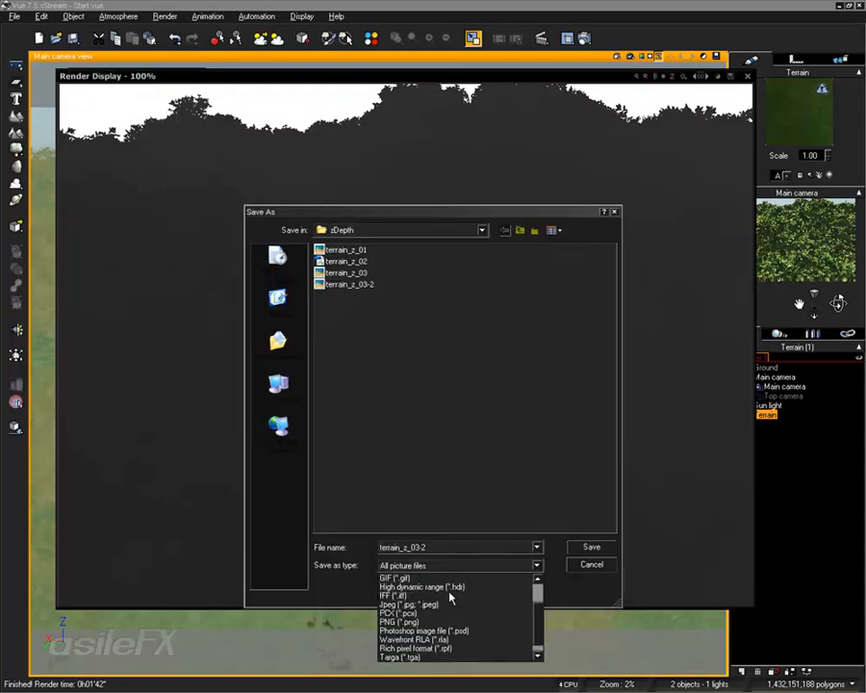
left_click(447, 612)
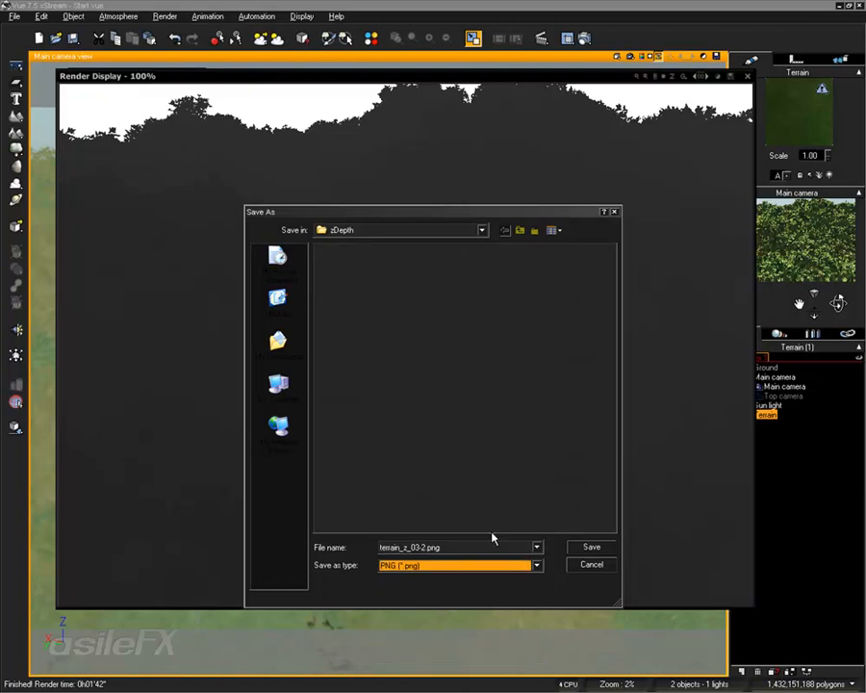
left_click(422, 546)
left_click(424, 547)
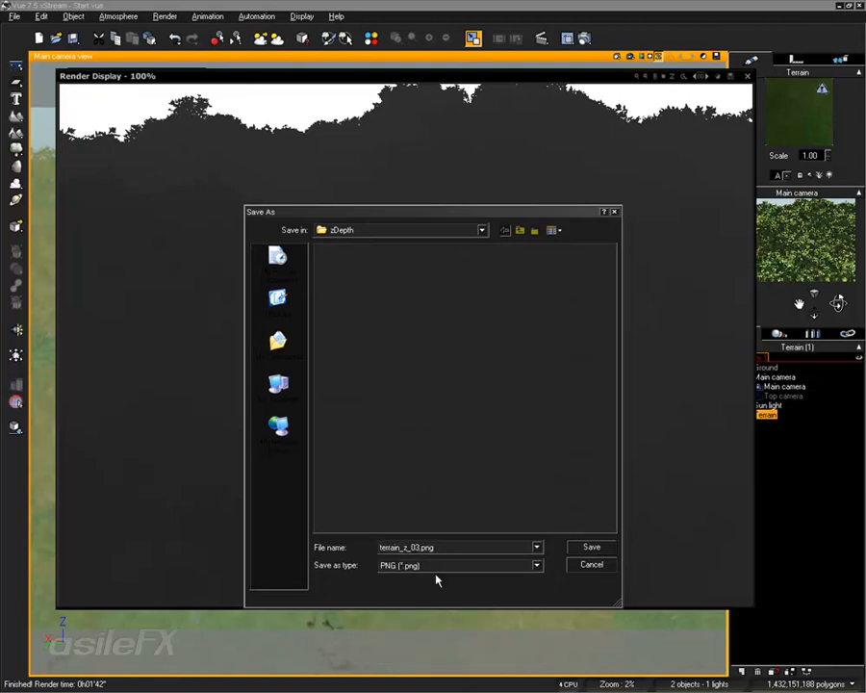
left_click(589, 547)
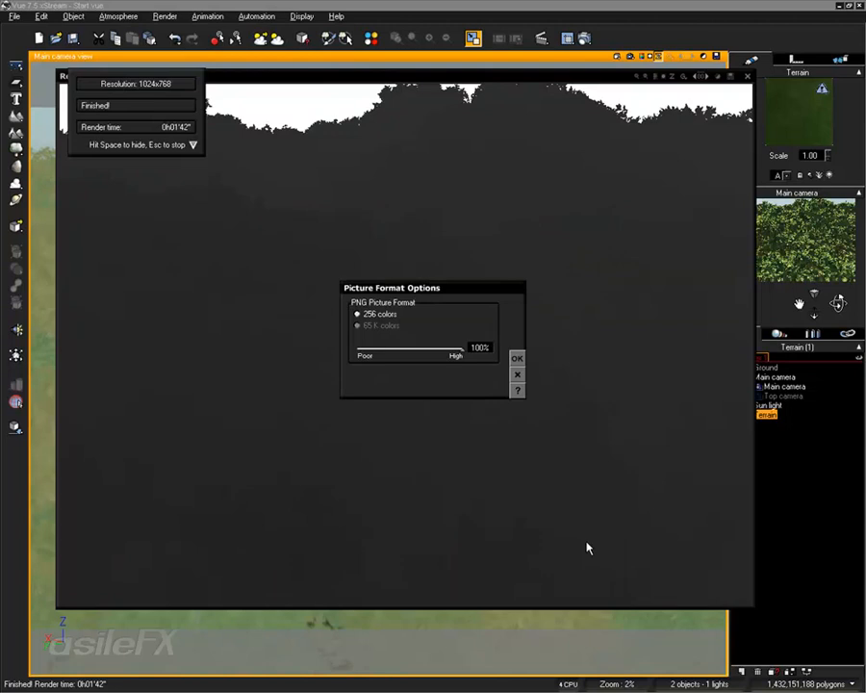
left_click(517, 358)
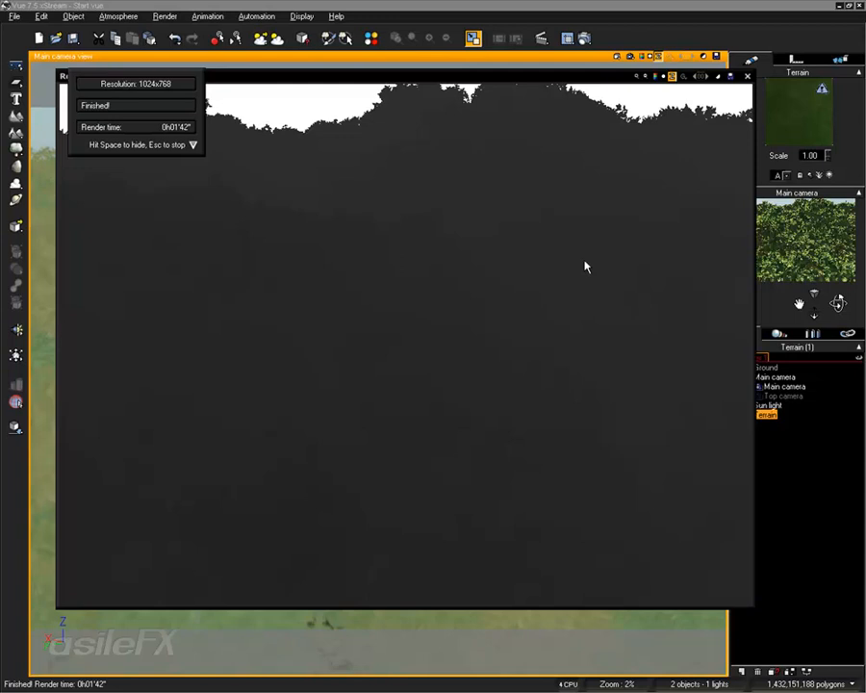
- Start another save of the depth picture and close the render display to return to the main camera view
left_click(731, 78)
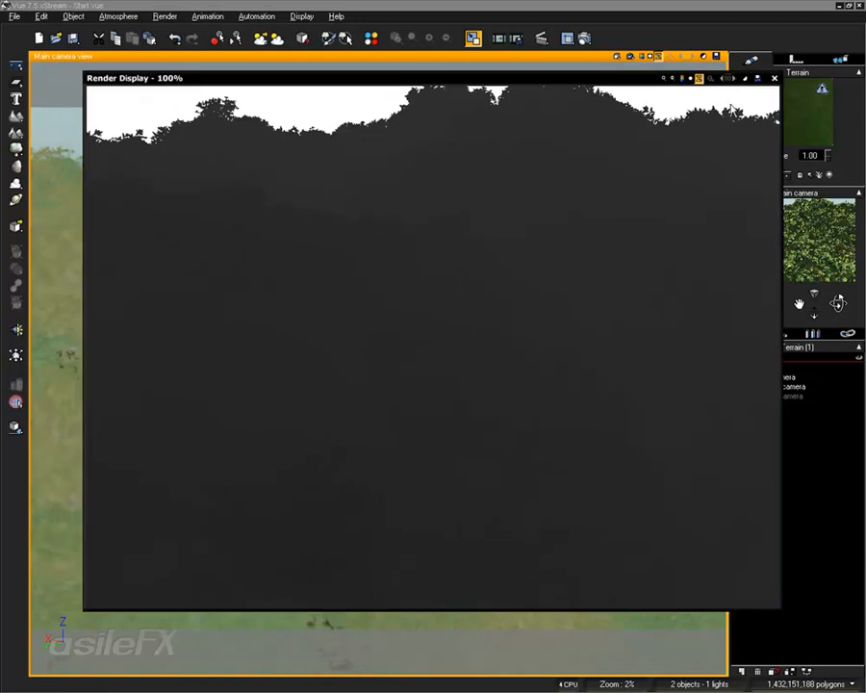
left_click(775, 78)
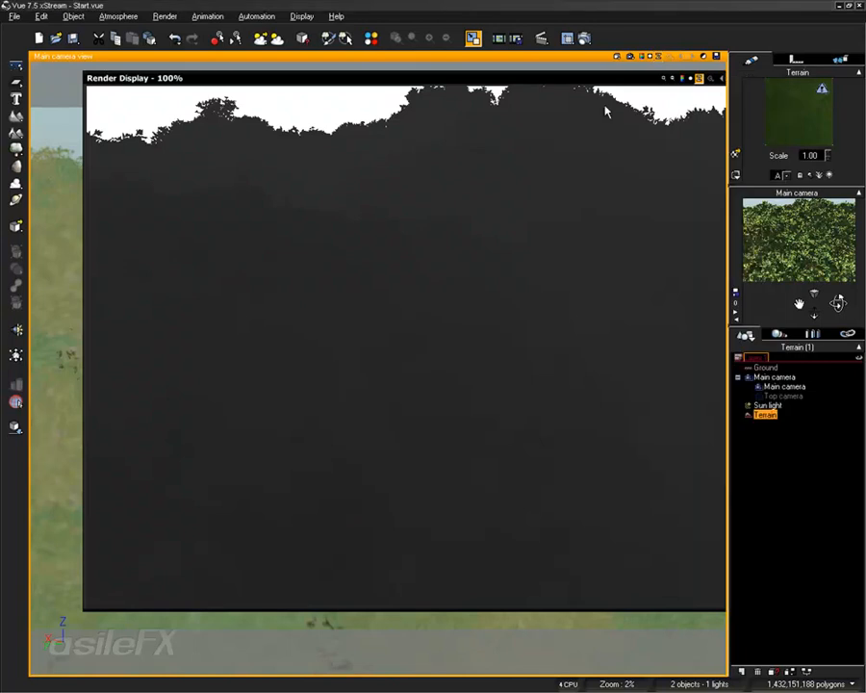
left_click(605, 112)
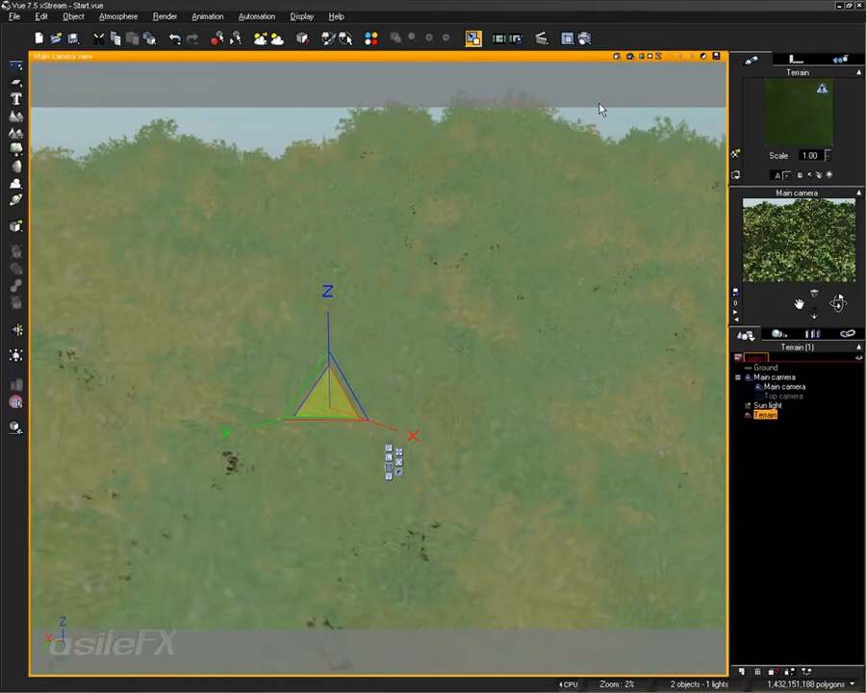
- Redisplay the last render, compare its color, depth and alpha channels, and close the render display
left_click(642, 56)
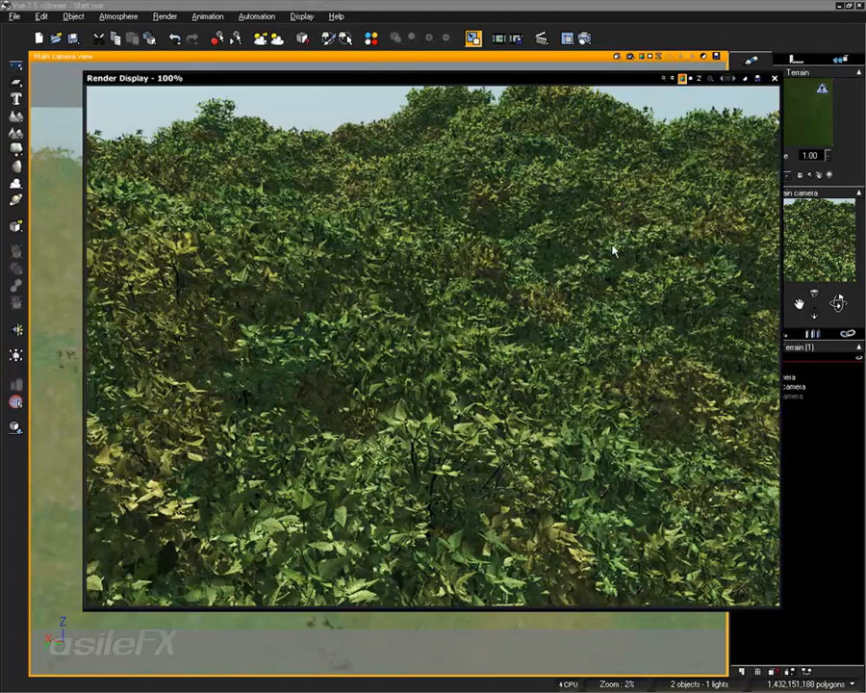
left_click(699, 78)
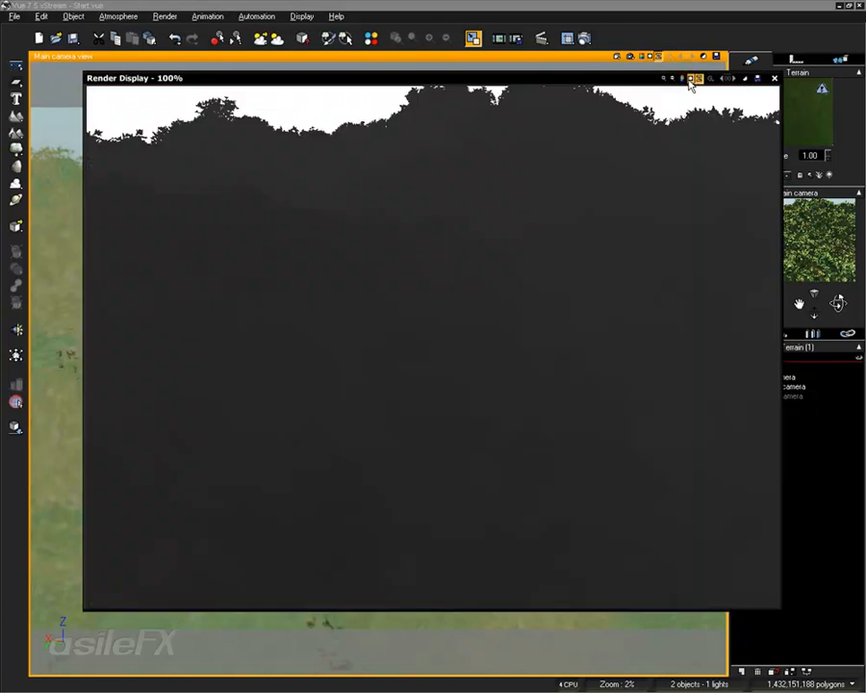
left_click(689, 78)
left_click(682, 79)
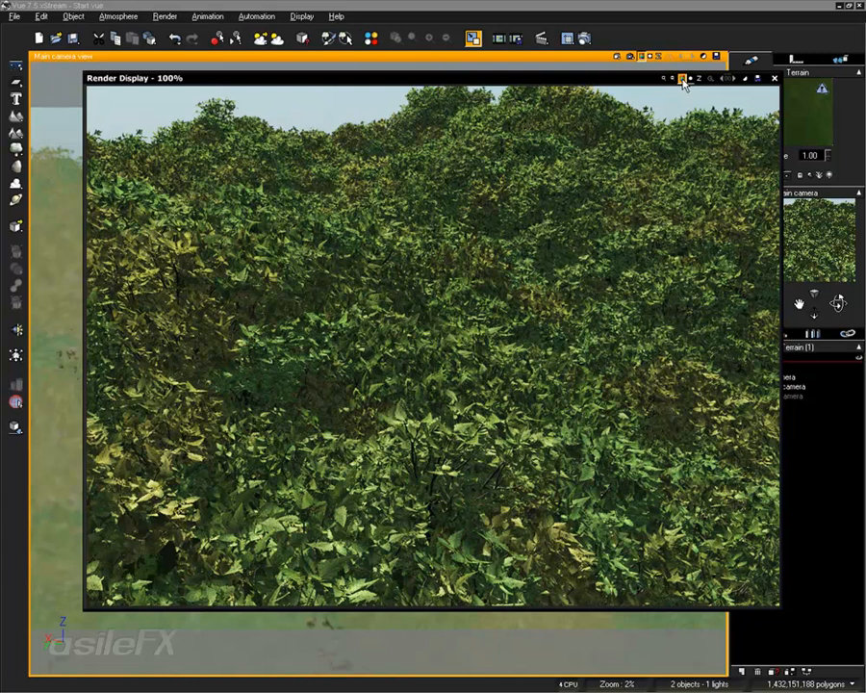
left_click(773, 81)
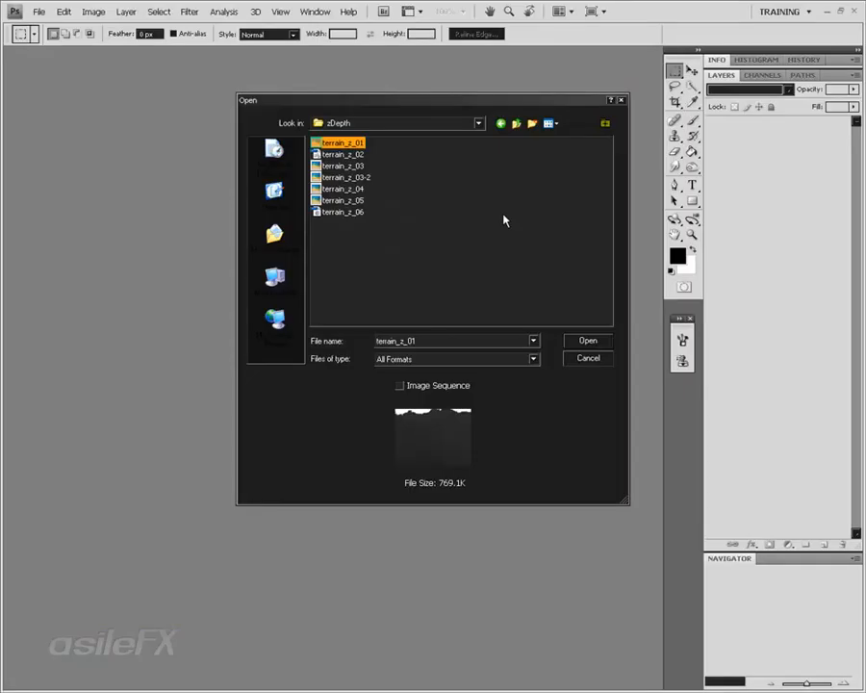
- Switch to Photoshop and open the terrain_z_01 BMP picture from the zDepth folder
left_click(490, 249)
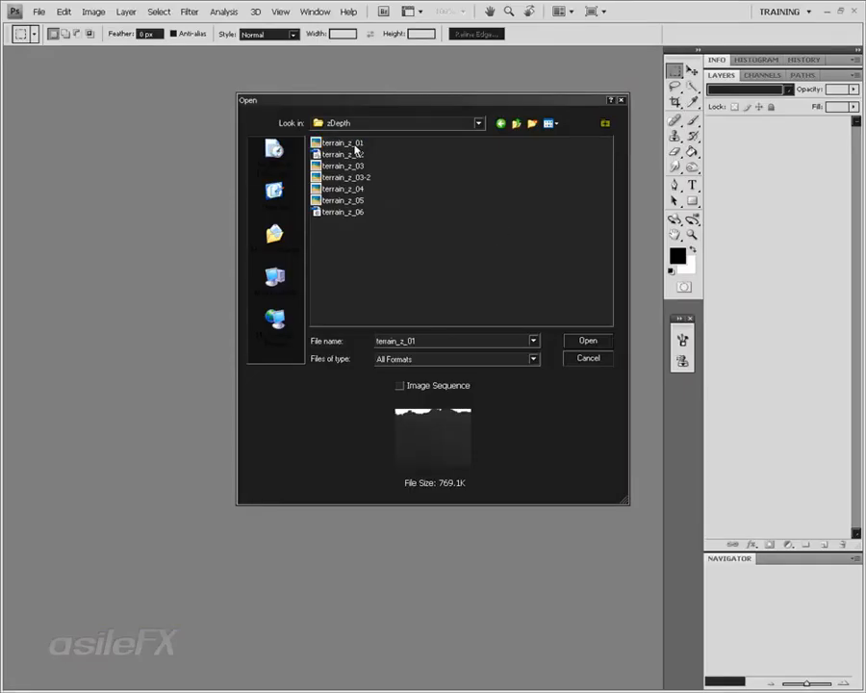
left_click(348, 144)
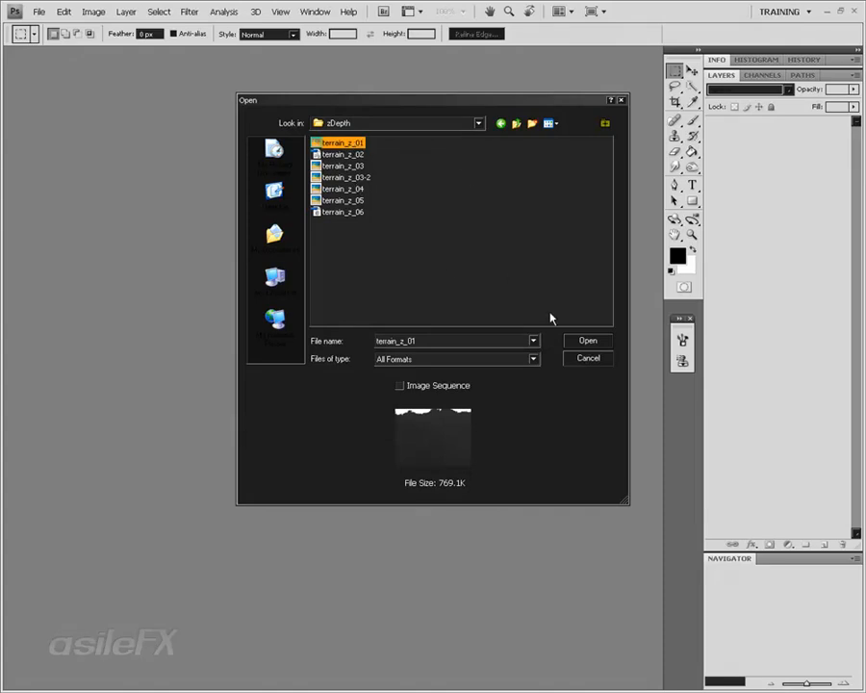
left_click(588, 342)
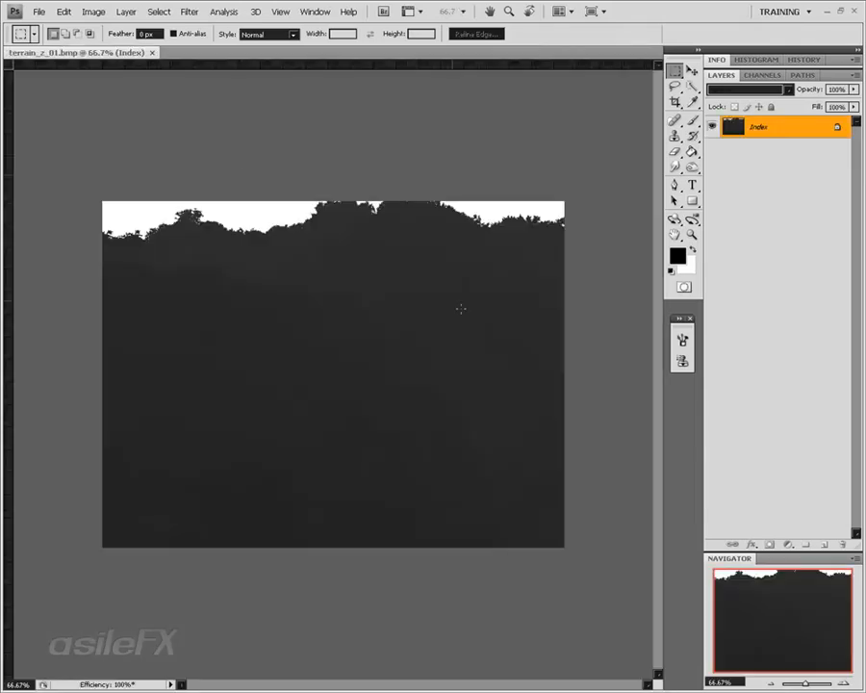
- View the opened depth picture at 100% and check its color mode and bits per channel
left_click(842, 684)
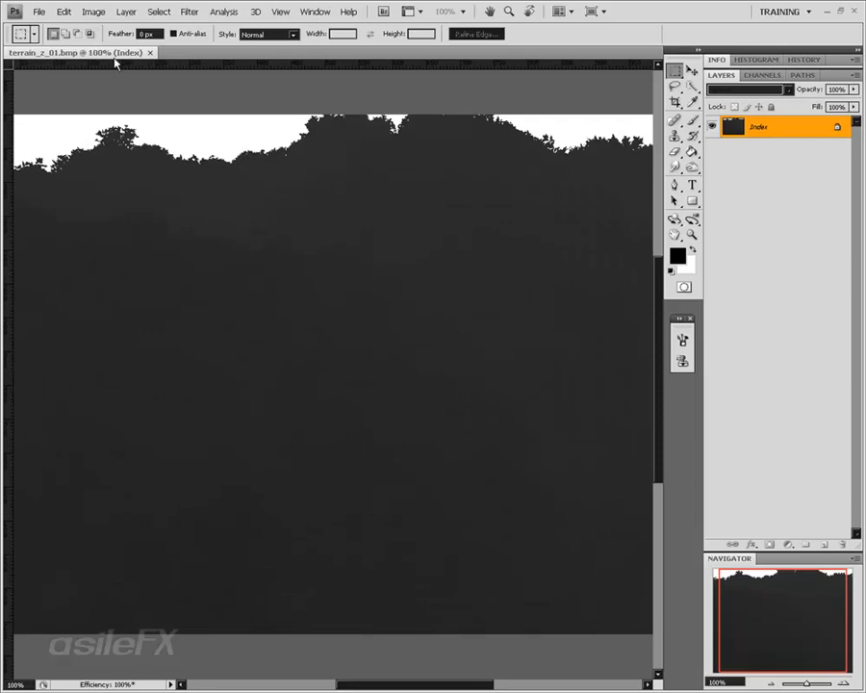
left_click(93, 11)
mouse_move(132, 34)
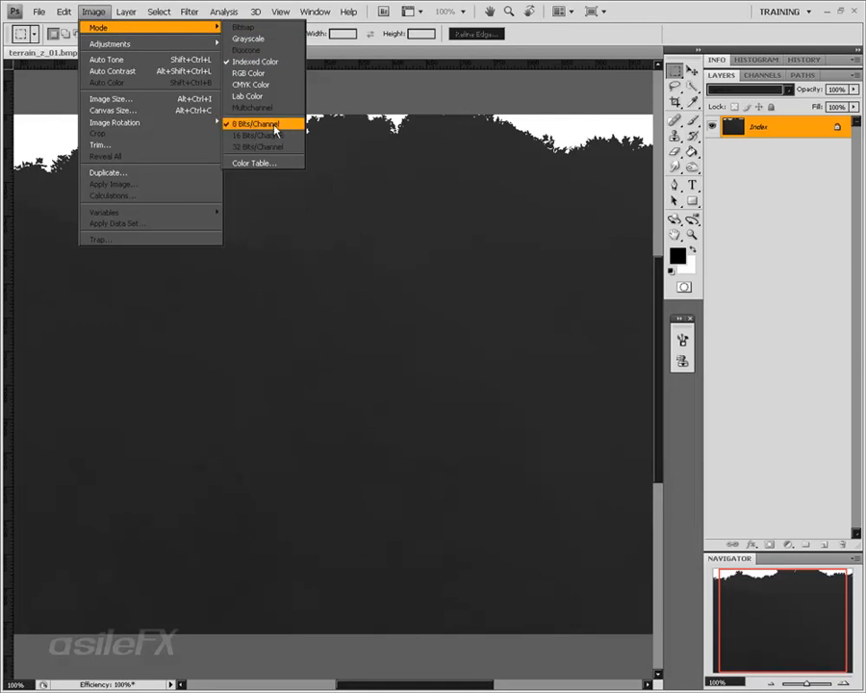
left_click(789, 143)
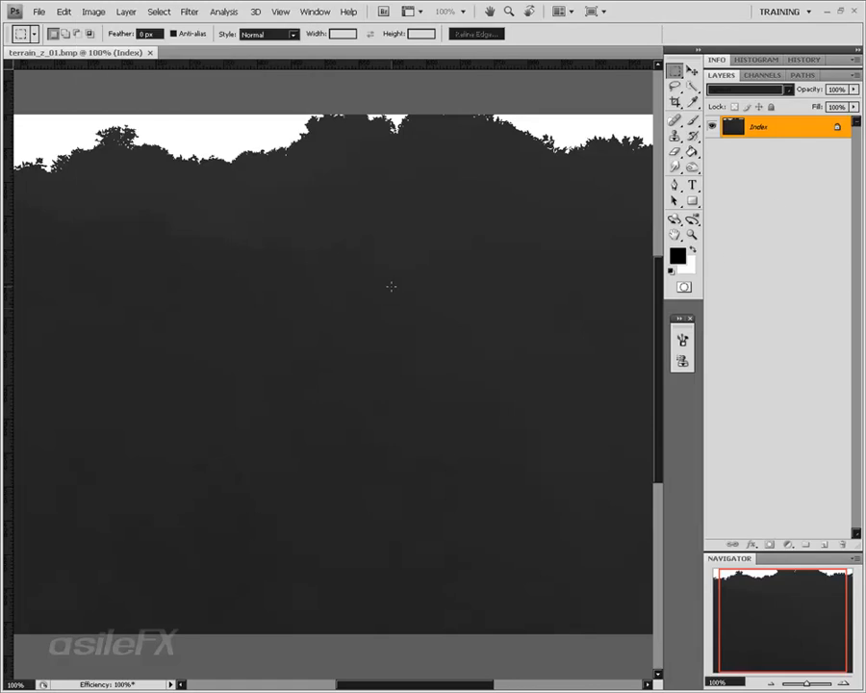
- Try the automatic Levels correction on the indexed terrain_z_01 depth picture
key("i")
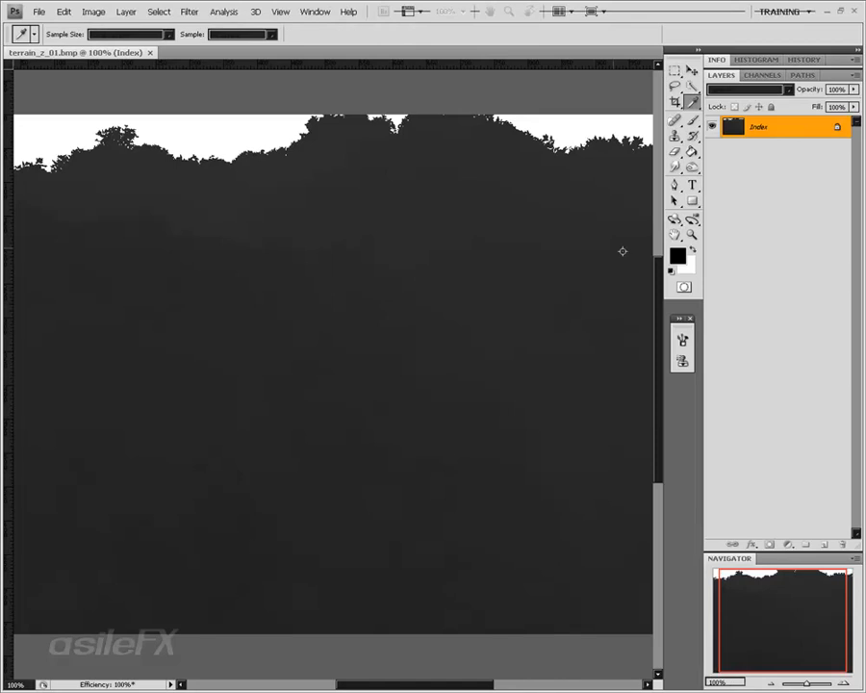
key("ctrl+l")
left_click_drag(606, 217, 520, 195)
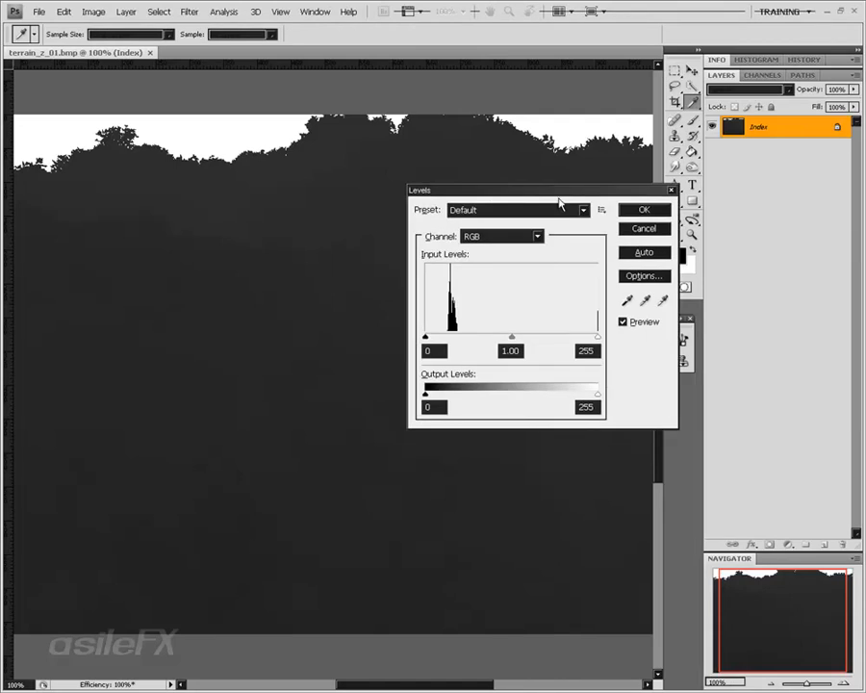
left_click(635, 229)
key("m")
left_click(94, 12)
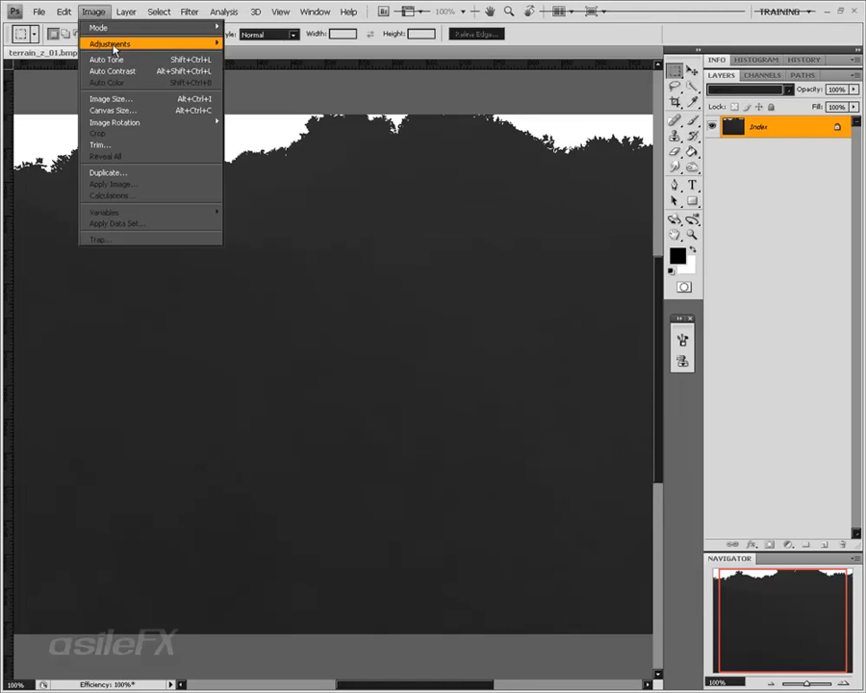
left_click(247, 55)
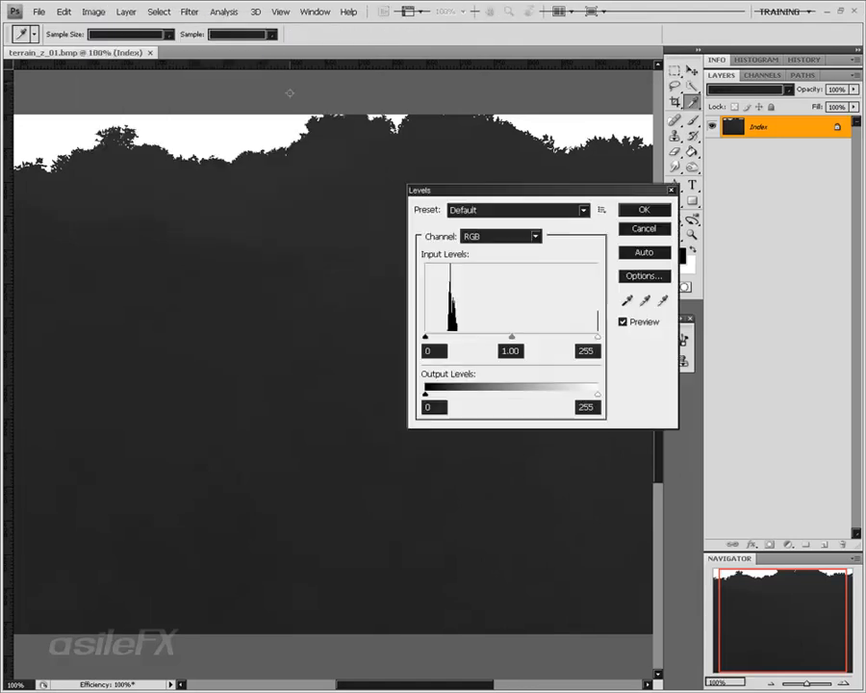
left_click(655, 253)
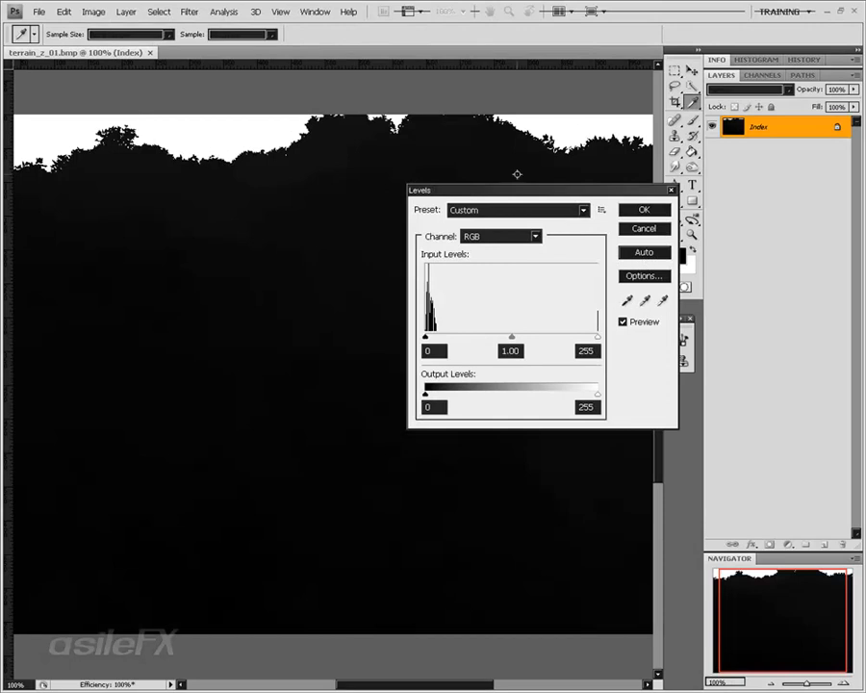
left_click_drag(518, 193, 672, 147)
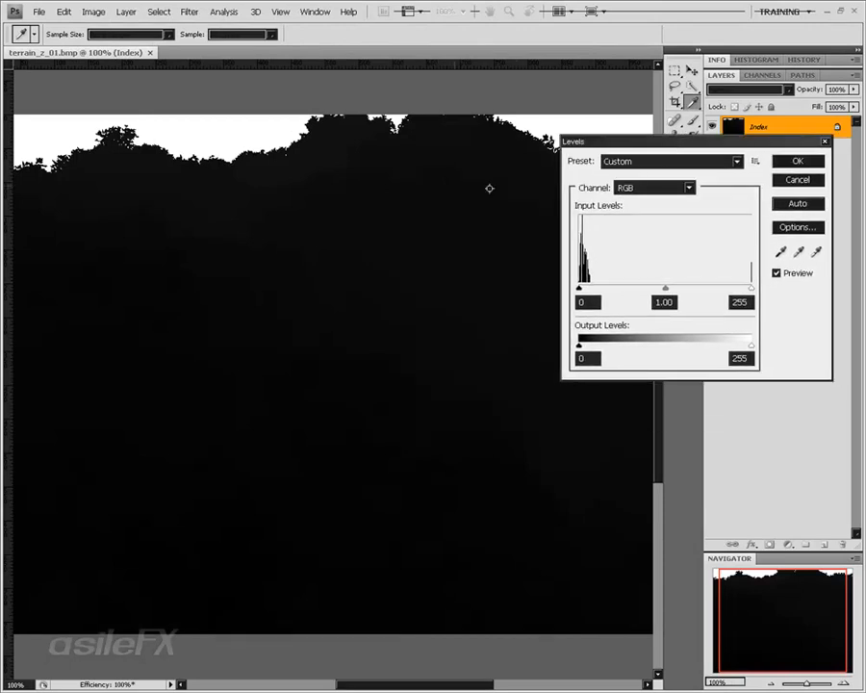
left_click(798, 179)
- Convert the BMP depth picture to grayscale and narrow its input levels around the dark histogram peak to bring out the depth gradation
left_click(93, 11)
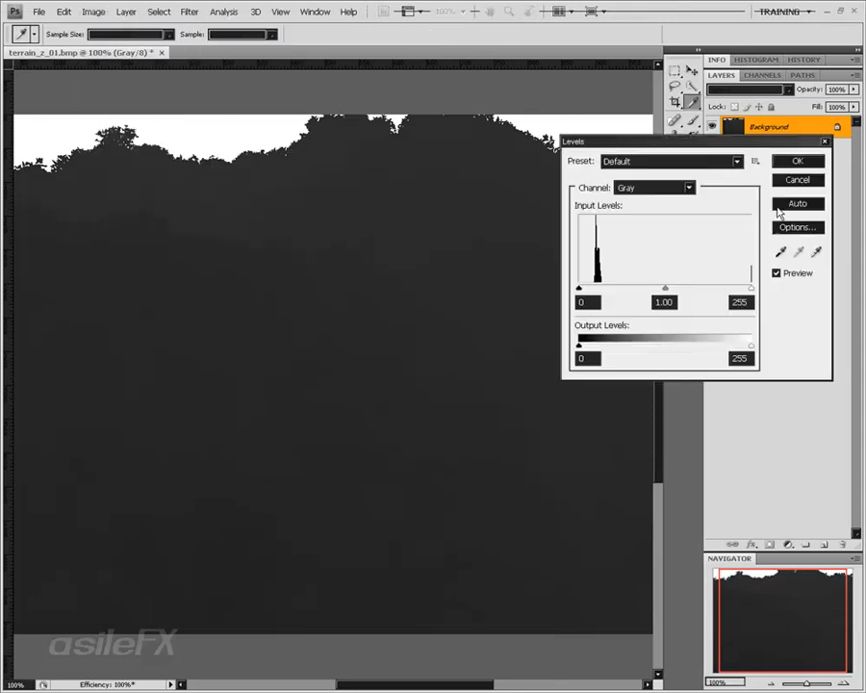
left_click(797, 203)
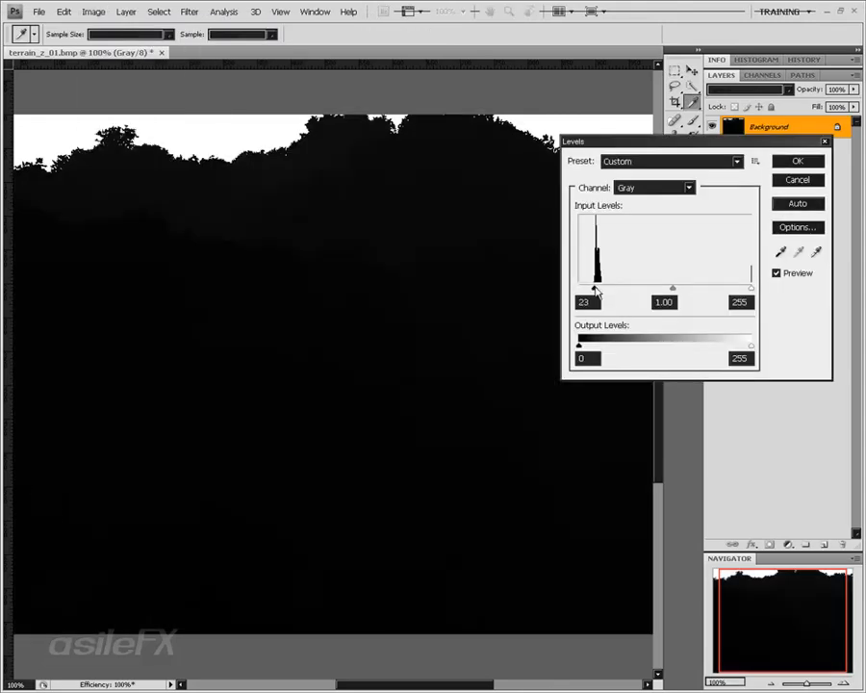
left_click_drag(595, 289, 591, 288)
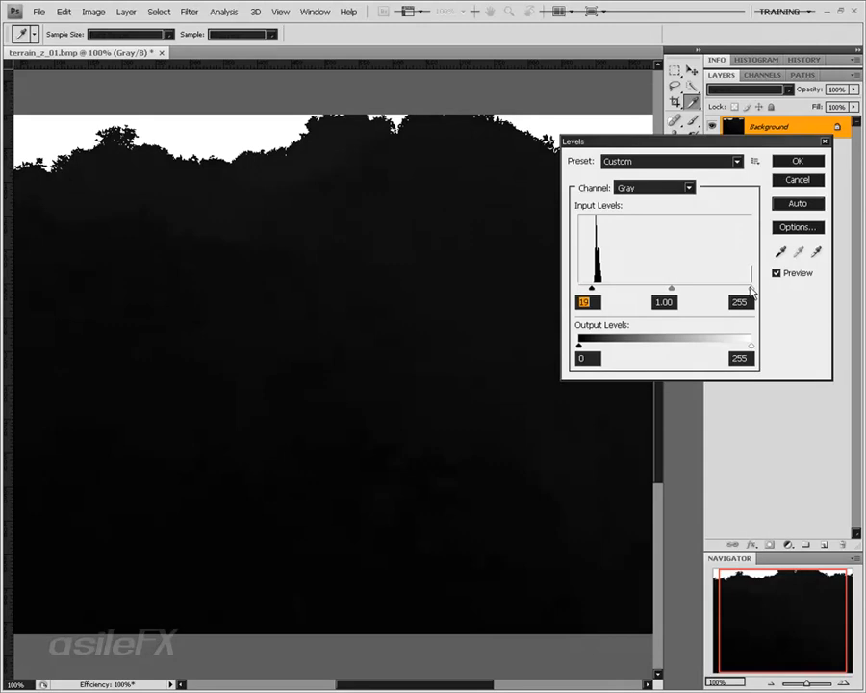
left_click(752, 290)
left_click_drag(752, 288, 606, 289)
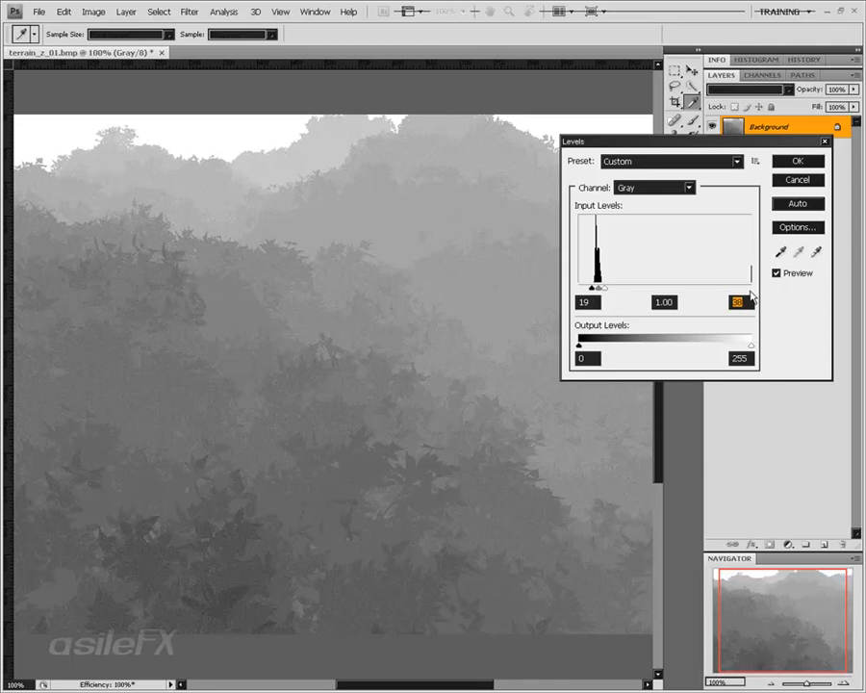
left_click(812, 184)
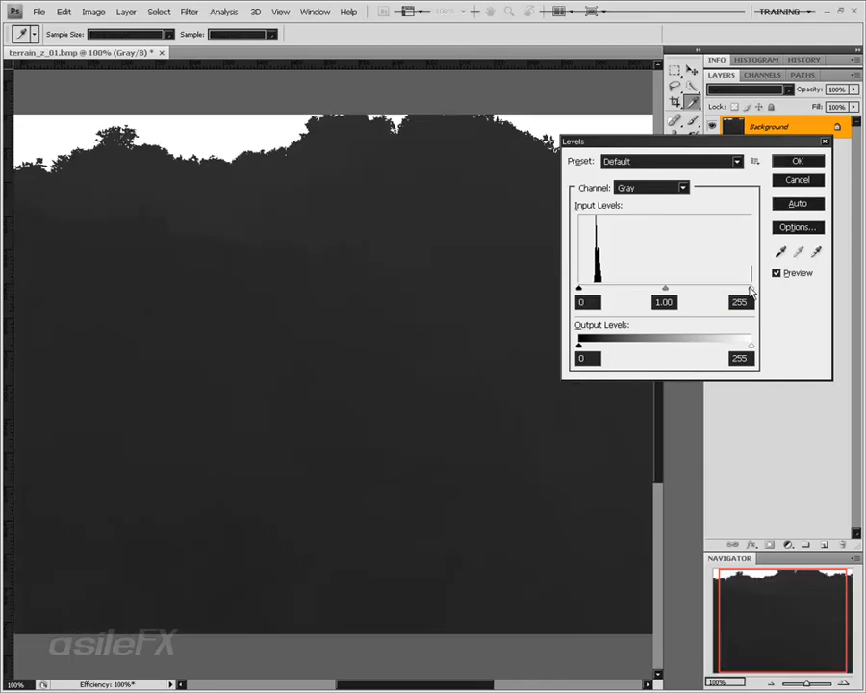
left_click_drag(751, 291, 596, 296)
key("Return")
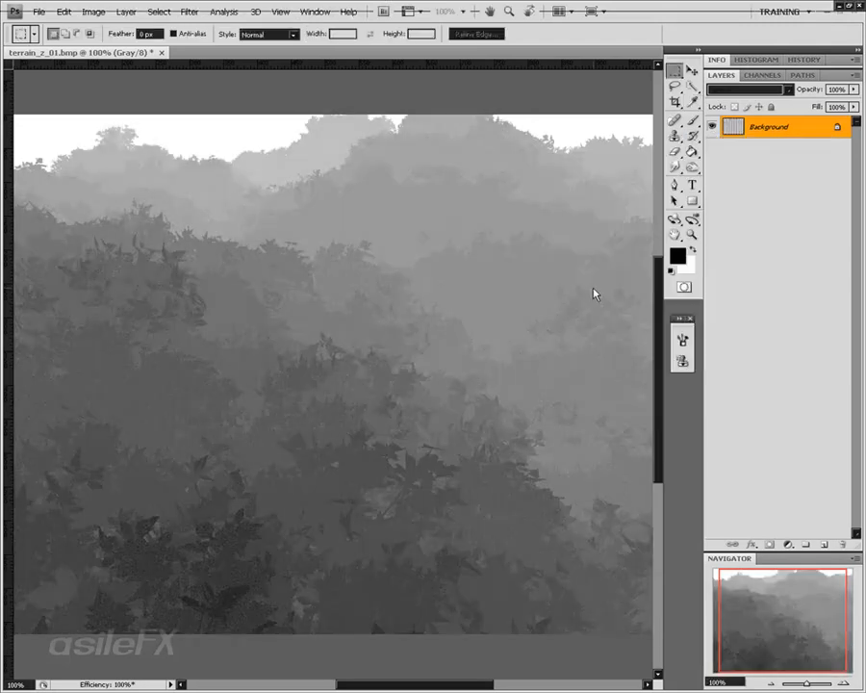
- Inspect the grayscale picture's tonal gradation at 200% and 100%, and check its histogram in Levels
left_click(843, 684)
left_click_drag(773, 623, 768, 665)
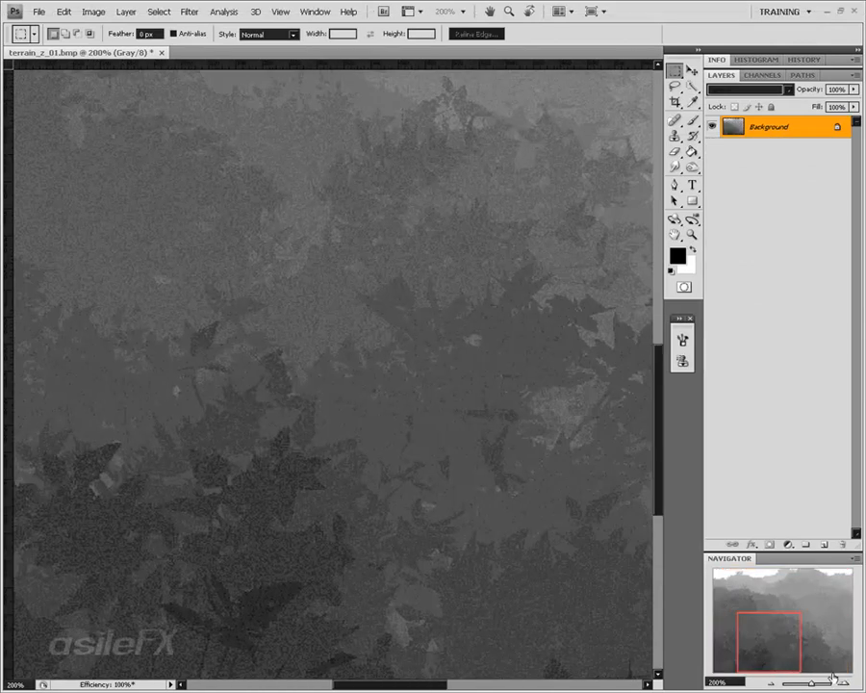
left_click(773, 685)
left_click_drag(775, 624, 791, 609)
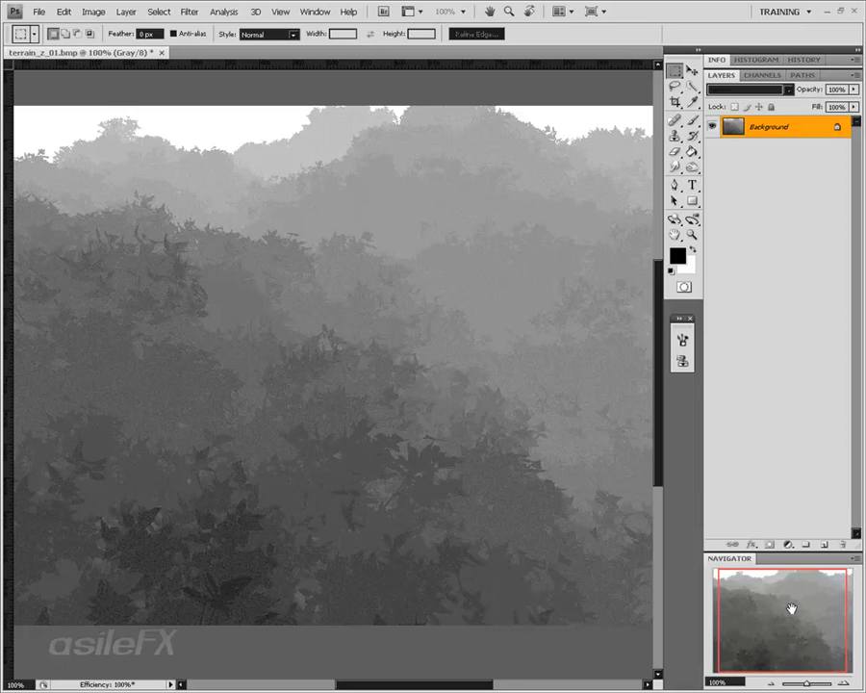
key("ctrl+l")
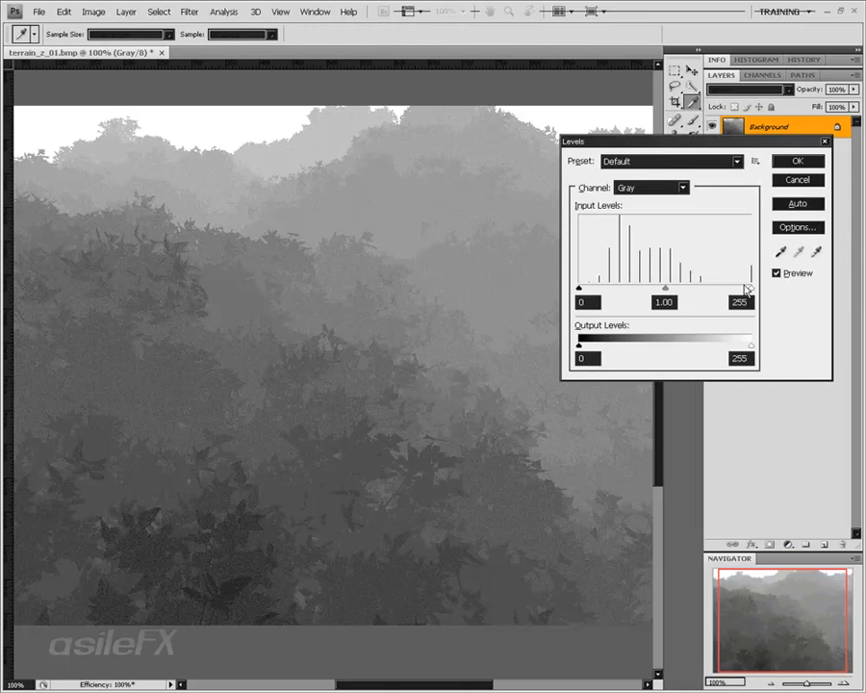
mouse_move(751, 288)
left_mouse_down()
mouse_move(727, 289)
mouse_move(750, 289)
left_mouse_up()
left_click(796, 180)
key("m")
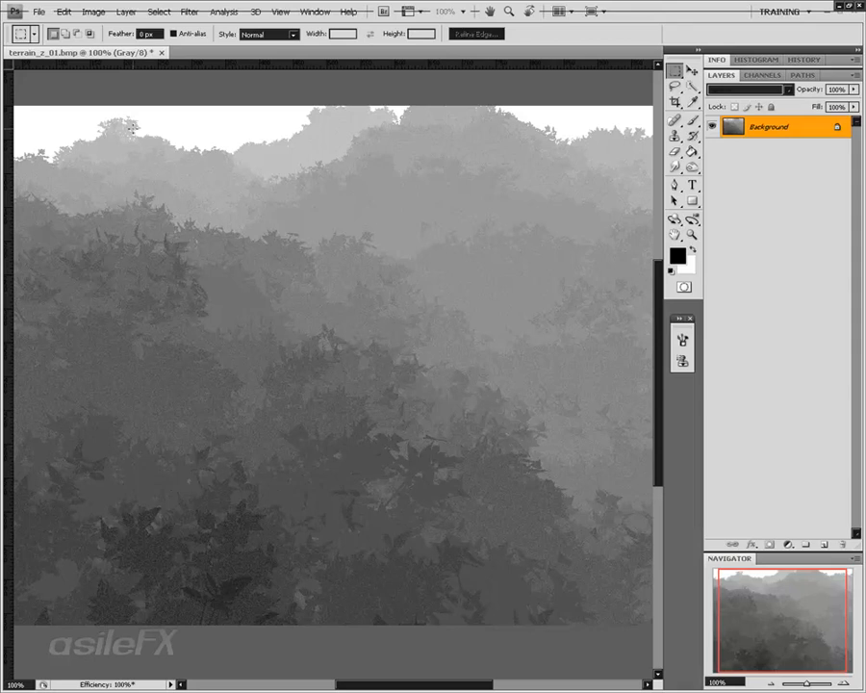
- Open the terrain_z_02 HDR picture from the zDepth folder and view it at 100%
left_click(38, 12)
left_click(47, 38)
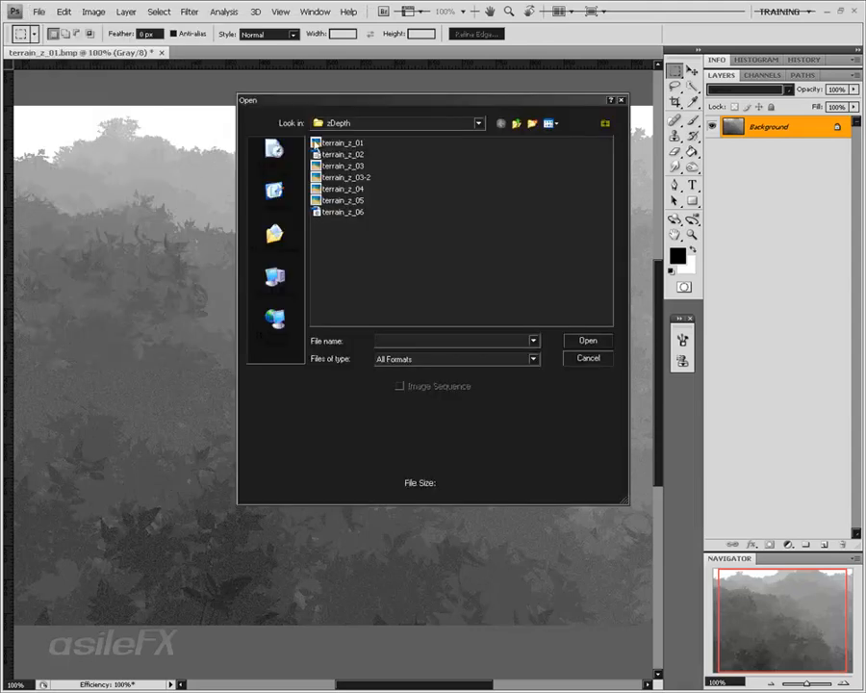
left_click(345, 156)
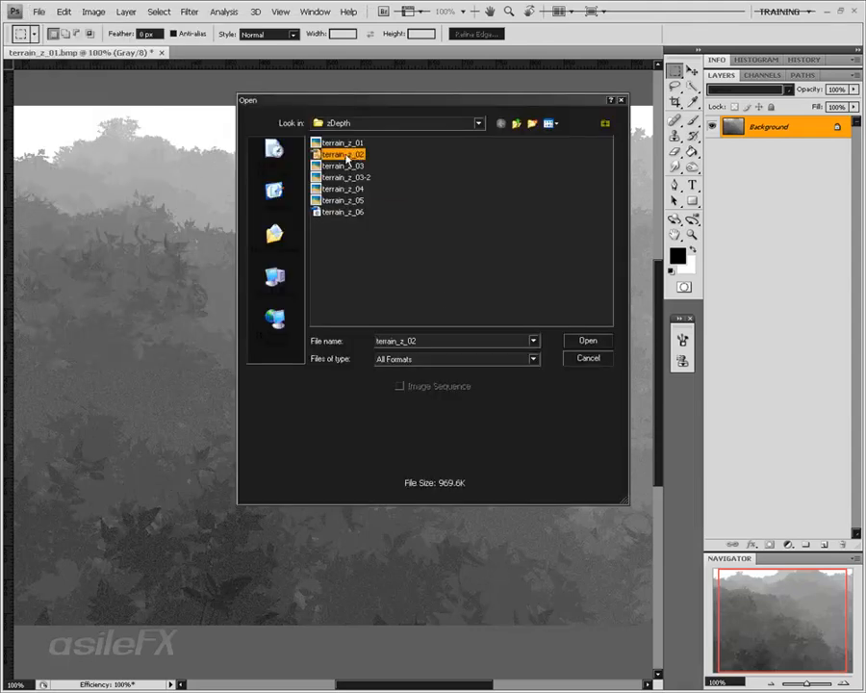
left_click(587, 343)
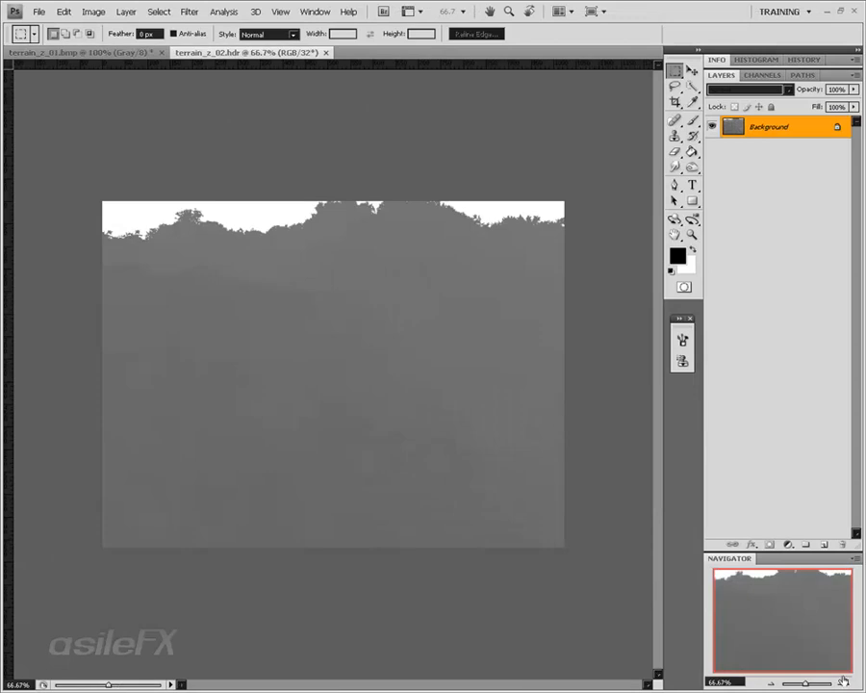
key("ctrl+1")
- Check the HDR picture's color mode and bits per channel
left_click(100, 14)
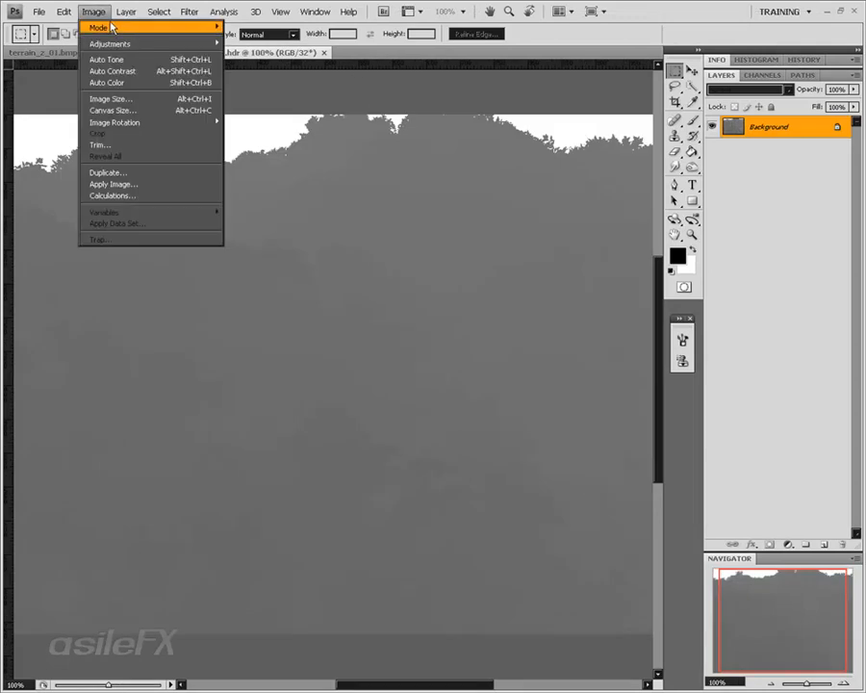
mouse_move(106, 27)
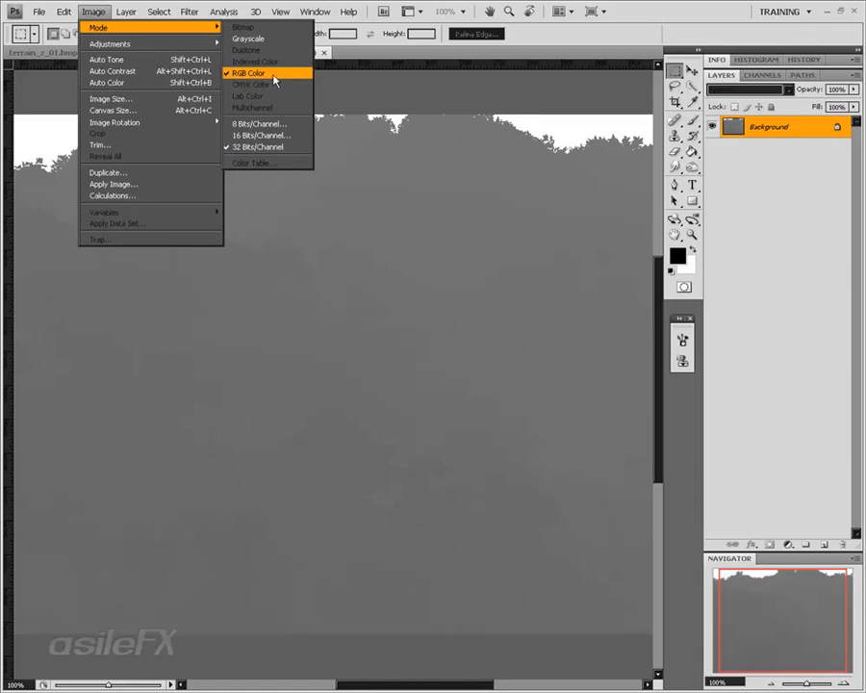
left_click(581, 7)
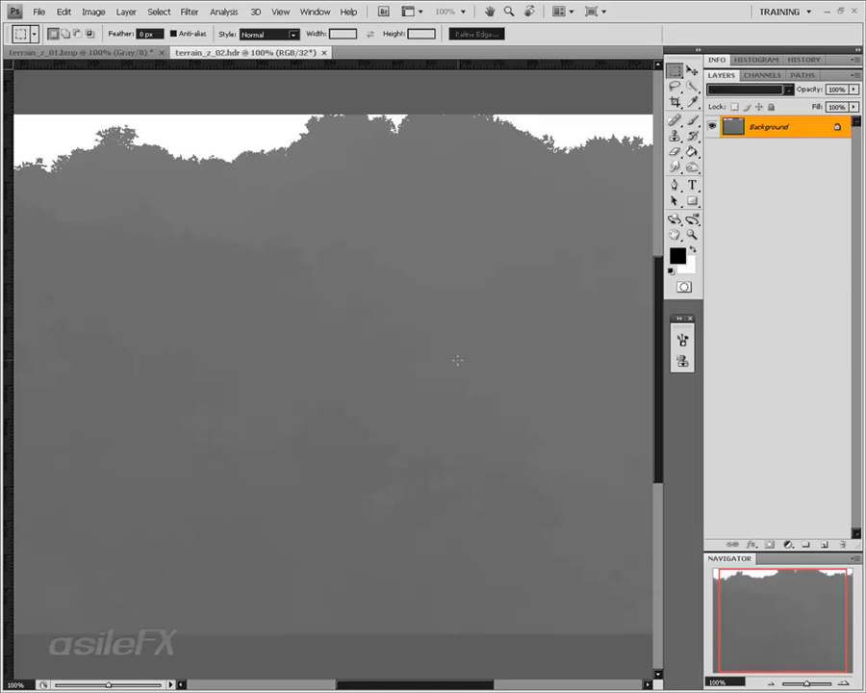
- Apply the automatic Levels correction to the HDR picture with the white input level set to 20
key("ctrl+l")
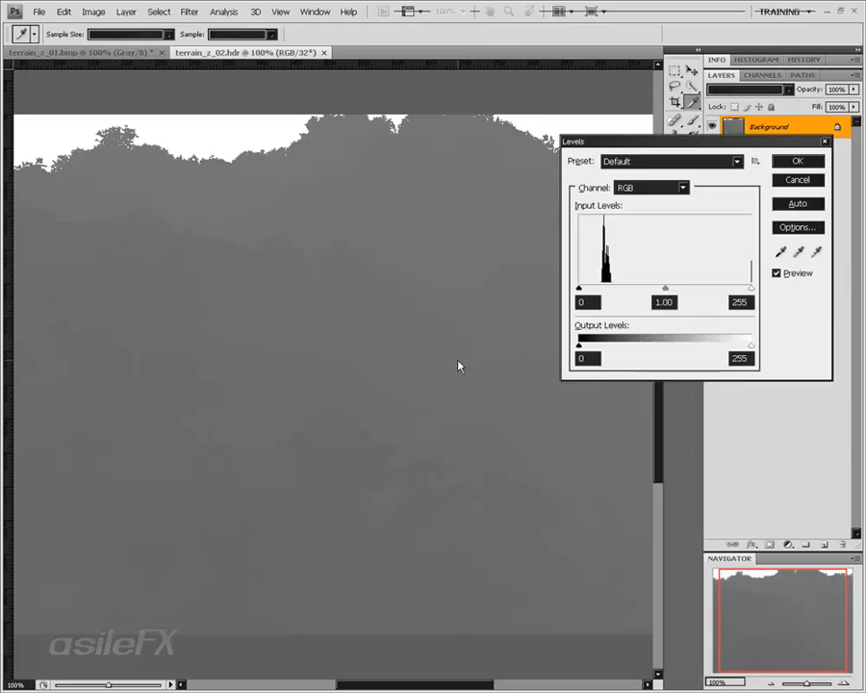
left_click(810, 204)
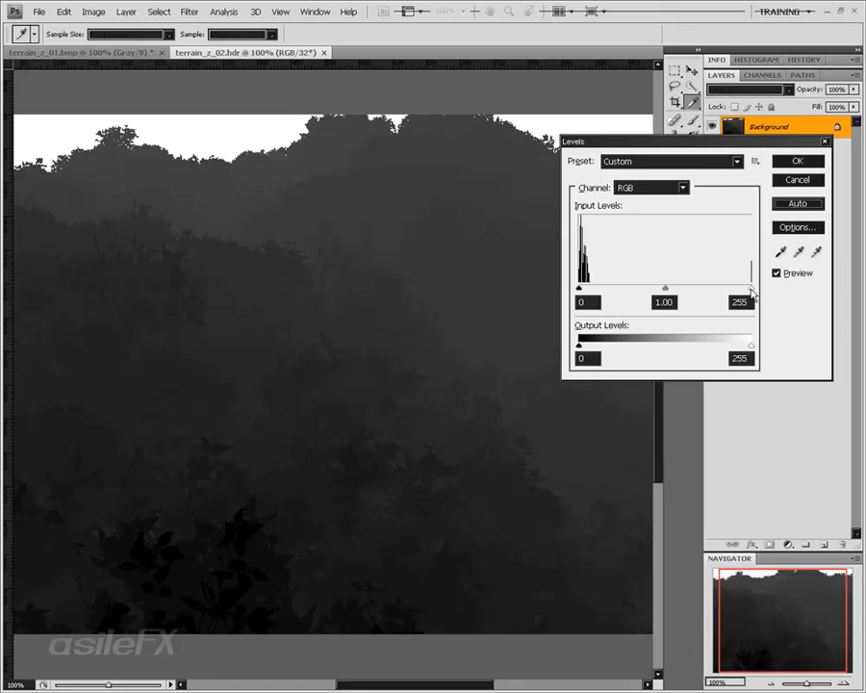
left_click_drag(752, 302, 723, 302)
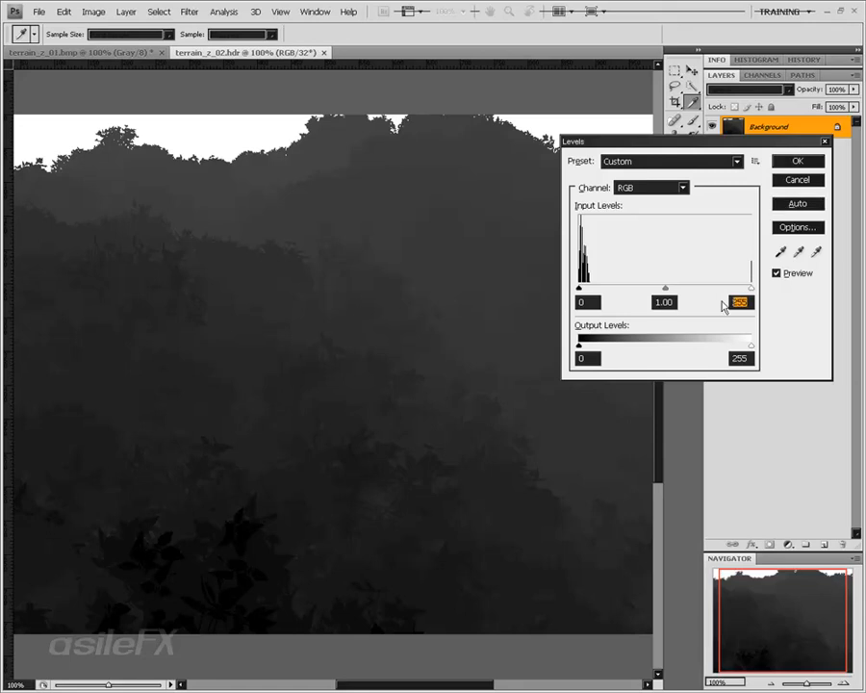
type("20")
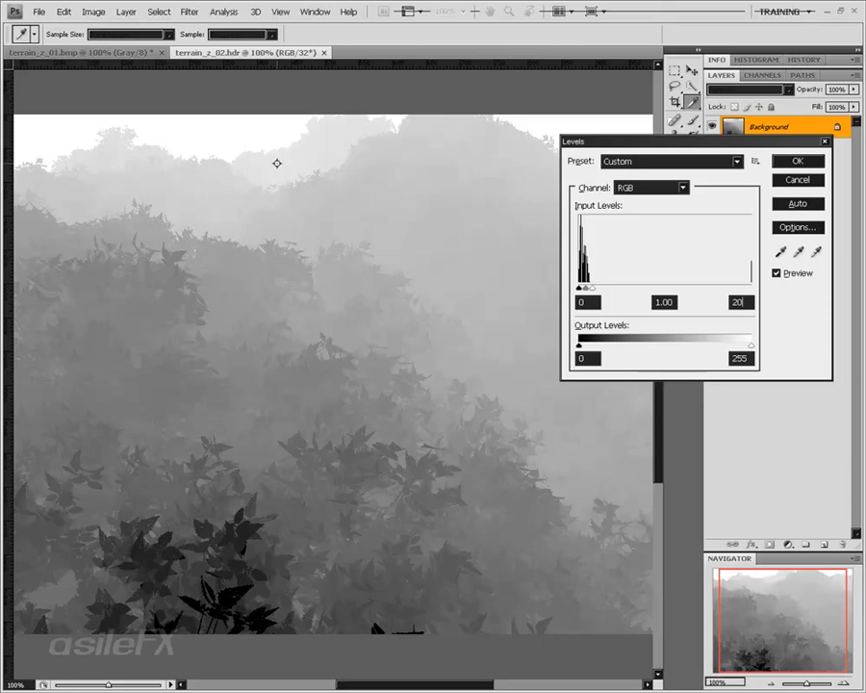
left_click(778, 161)
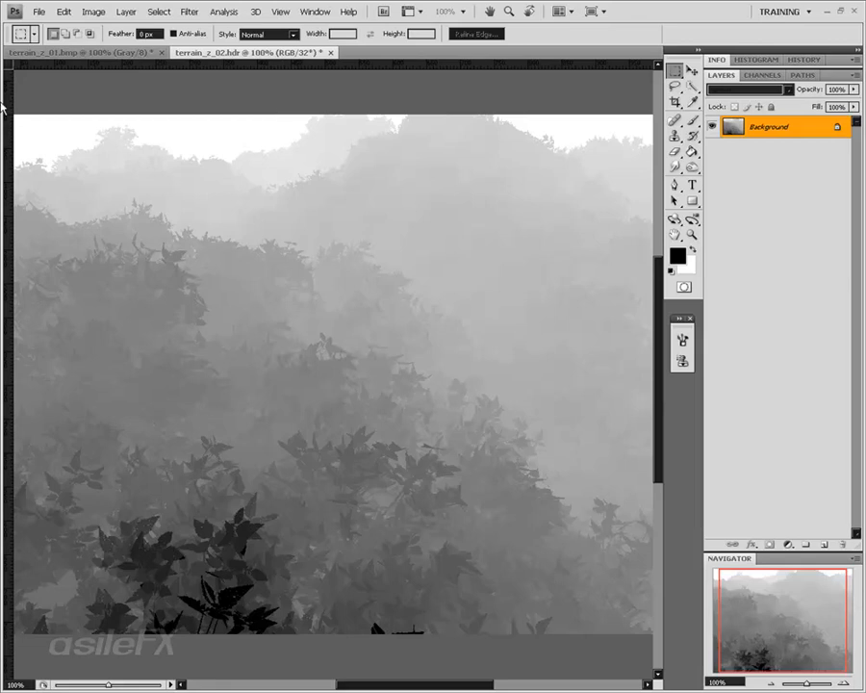
- Compare the tonal gradation of the adjusted BMP and HDR depth pictures by alternating between the two documents
left_click(73, 53)
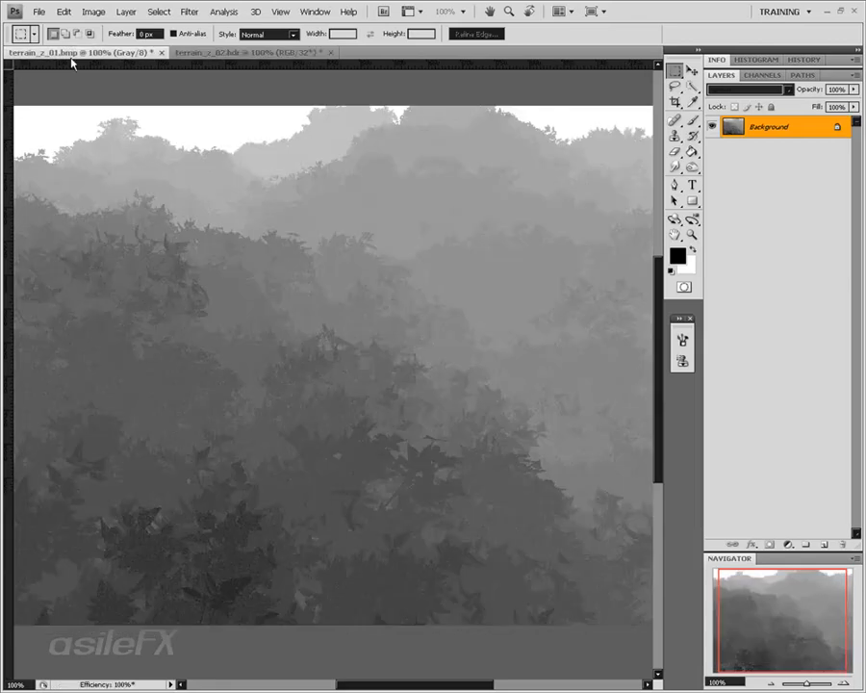
left_click(221, 54)
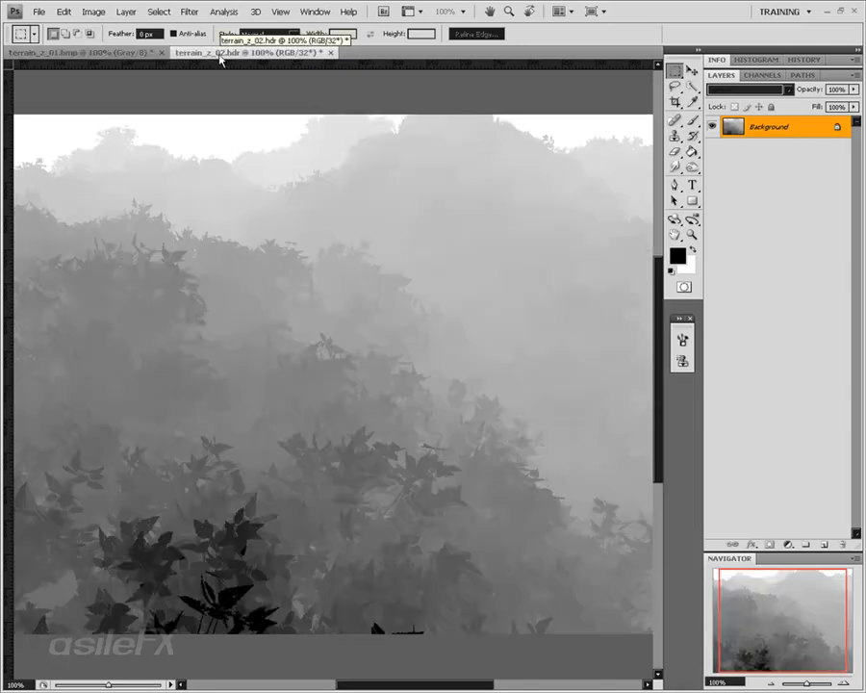
left_click(141, 54)
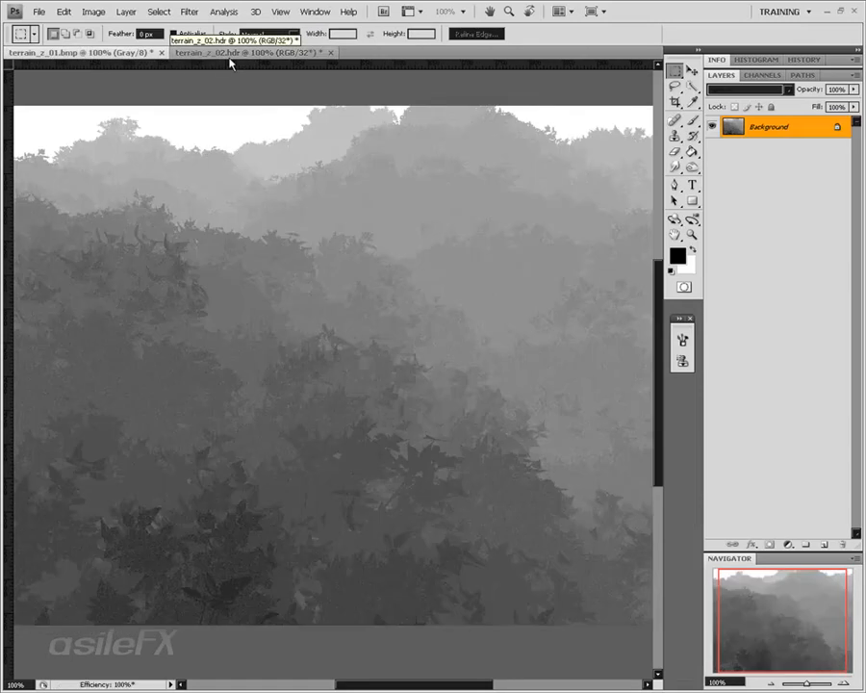
left_click(231, 56)
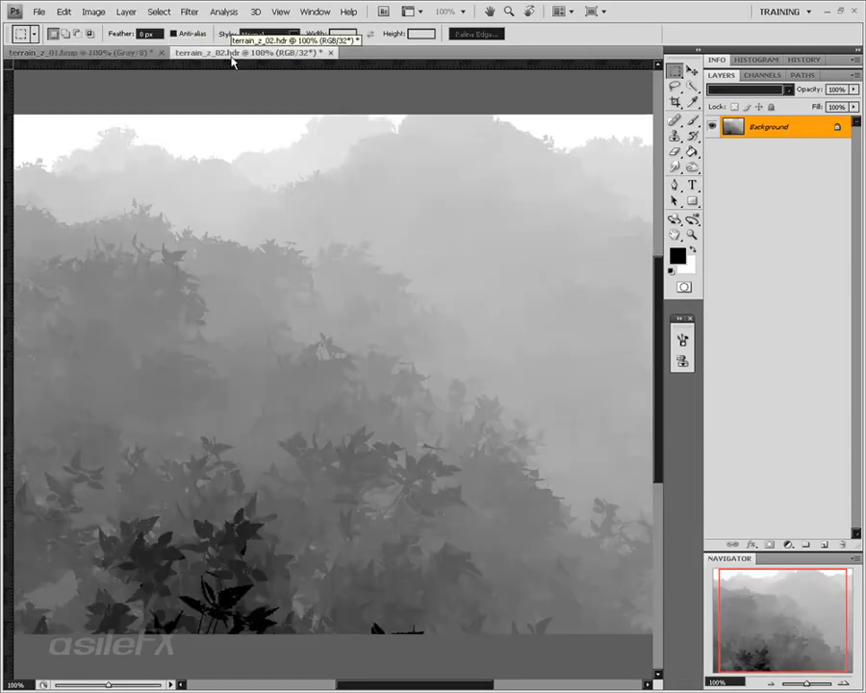
- Convert the HDR depth picture from RGB to grayscale mode
left_click(94, 11)
left_click(93, 12)
left_click(94, 12)
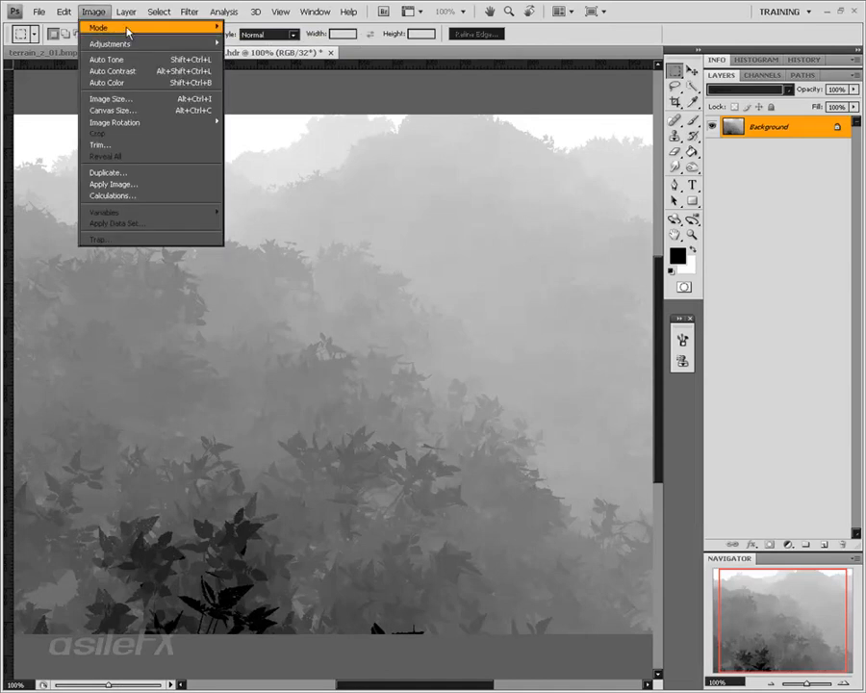
mouse_move(127, 30)
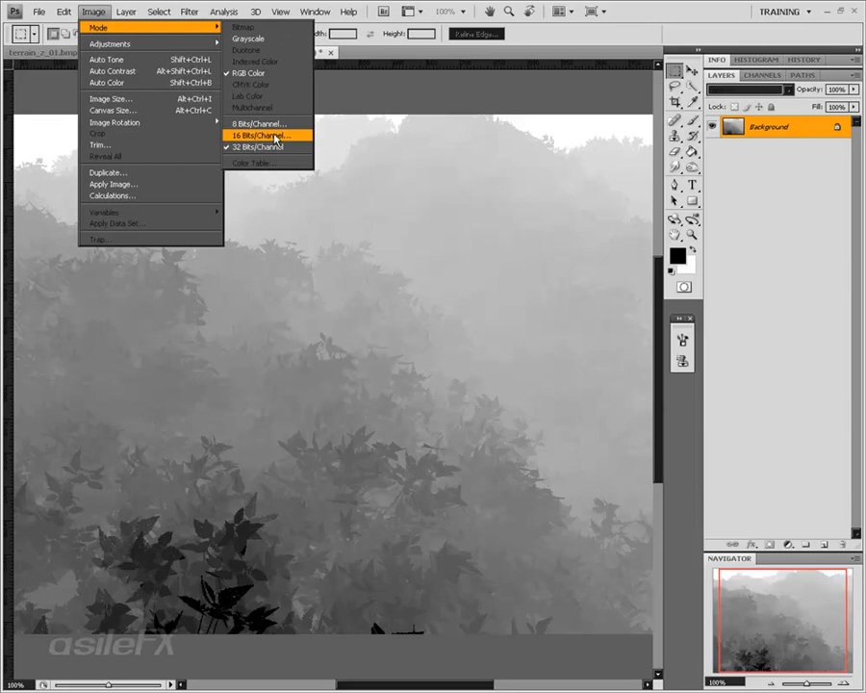
left_click(286, 38)
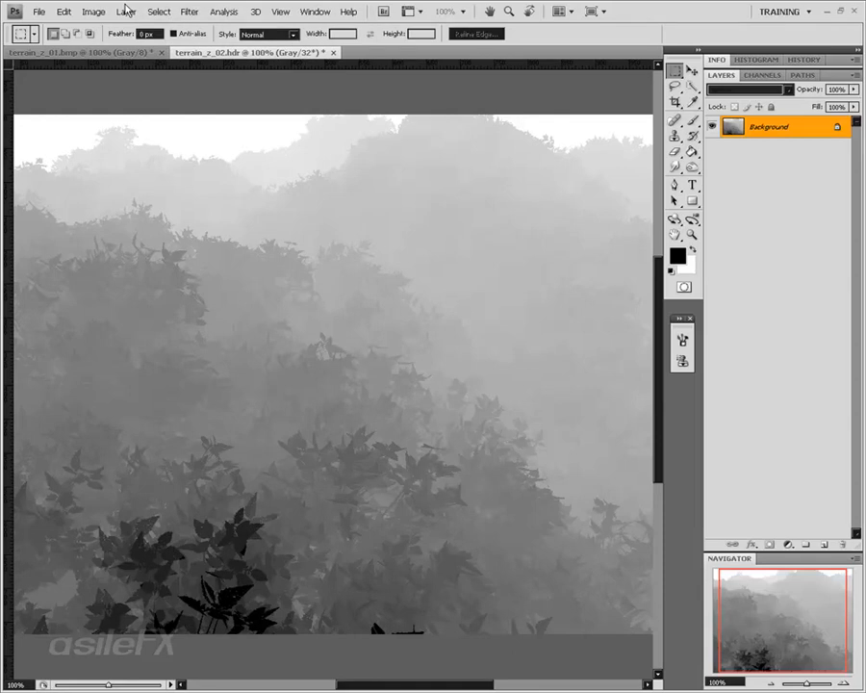
- Convert the grayscale HDR picture to 8 bits per channel using Exposure and Gamma with exposure 0 and gamma 1
left_click(93, 12)
mouse_move(119, 32)
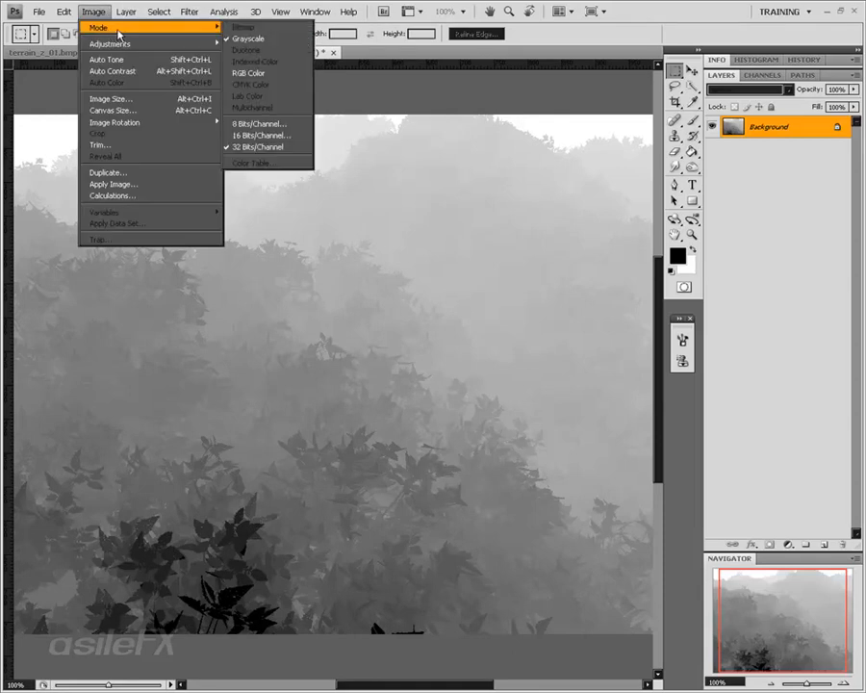
left_click(260, 124)
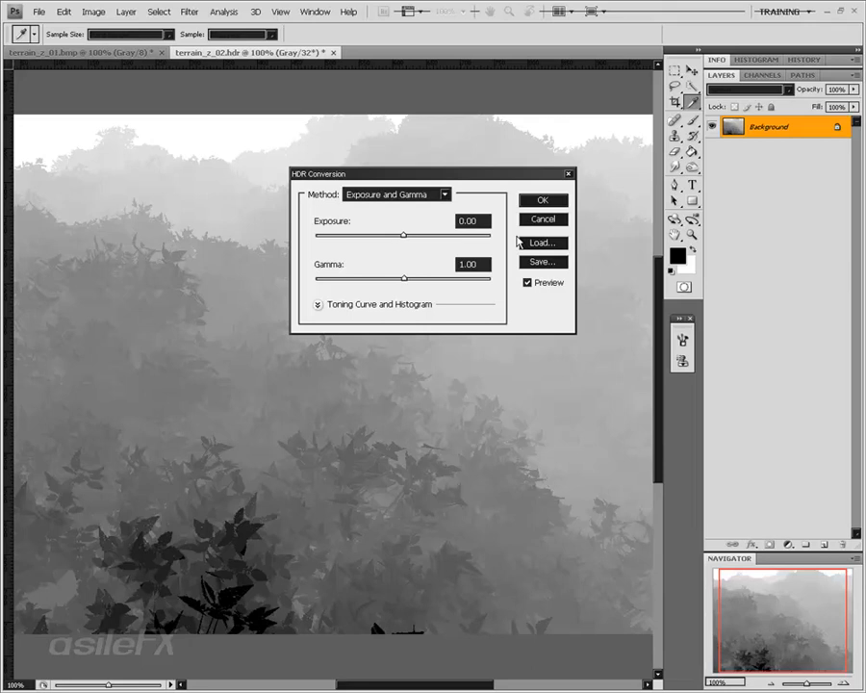
left_click(374, 236)
left_click_drag(373, 236, 400, 237)
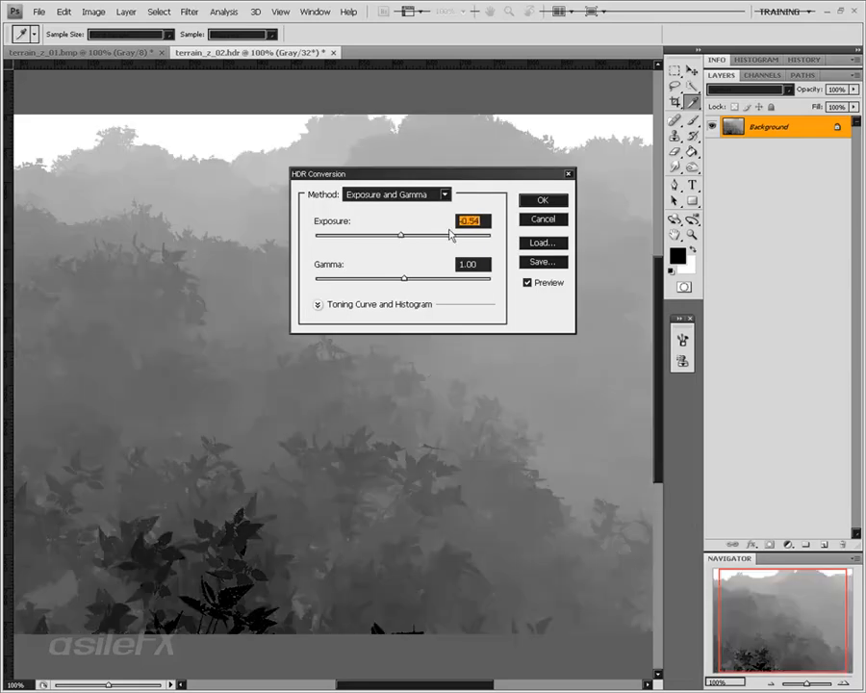
type("0")
left_click_drag(404, 280, 356, 282)
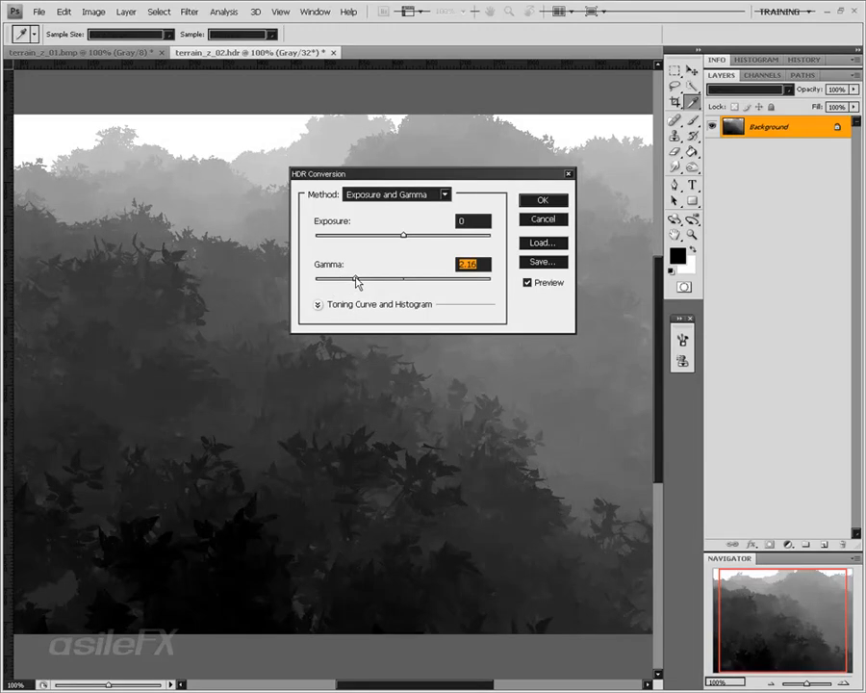
left_click_drag(356, 281, 402, 281)
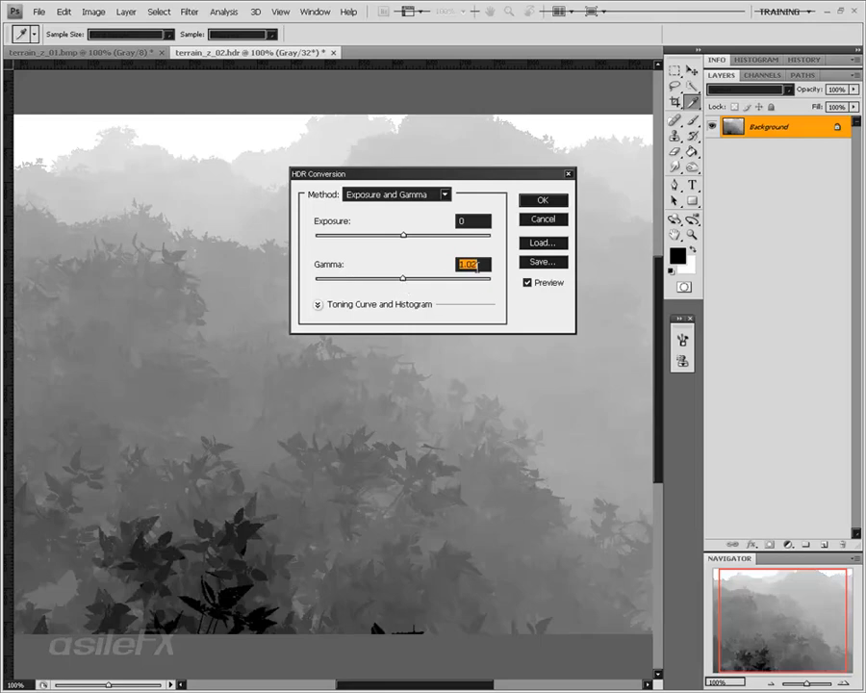
type("1")
left_click(543, 200)
key("m")
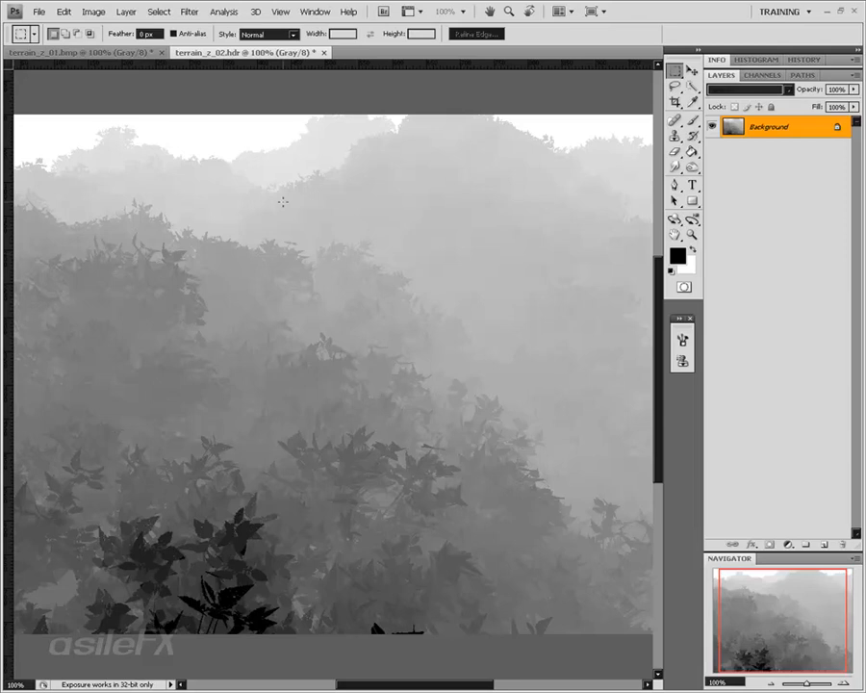
- Copy the entire terrain_z_01.bmp picture and paste it as a new layer into terrain_z_02.hdr
key("ctrl+Tab")
key("ctrl+a")
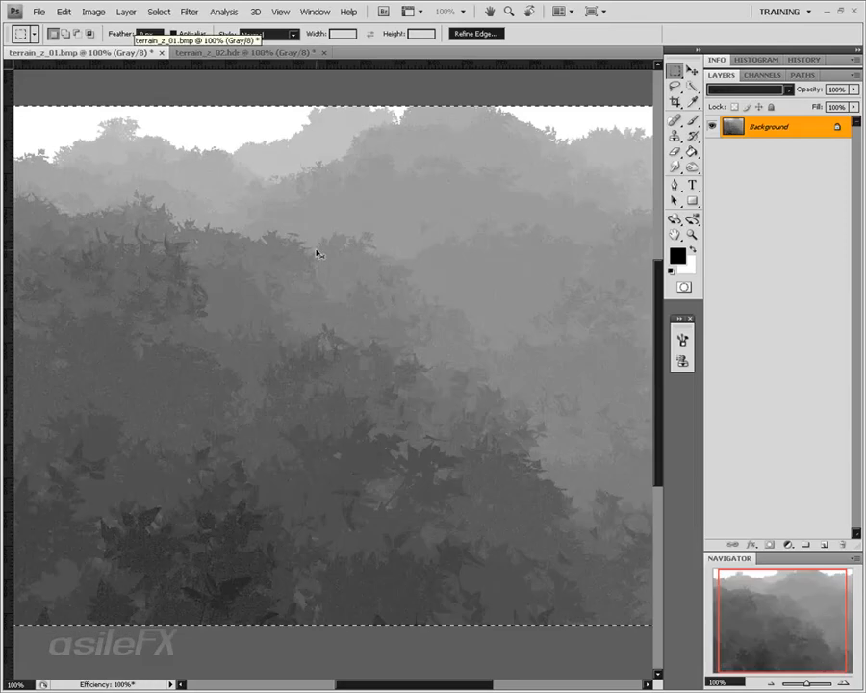
key("ctrl+c")
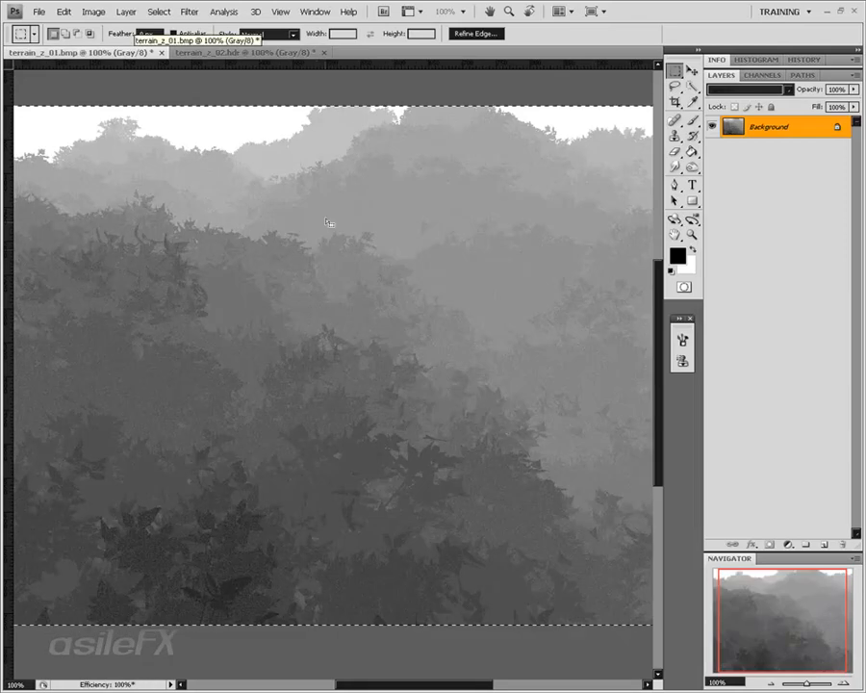
left_click(268, 53)
key("ctrl+v")
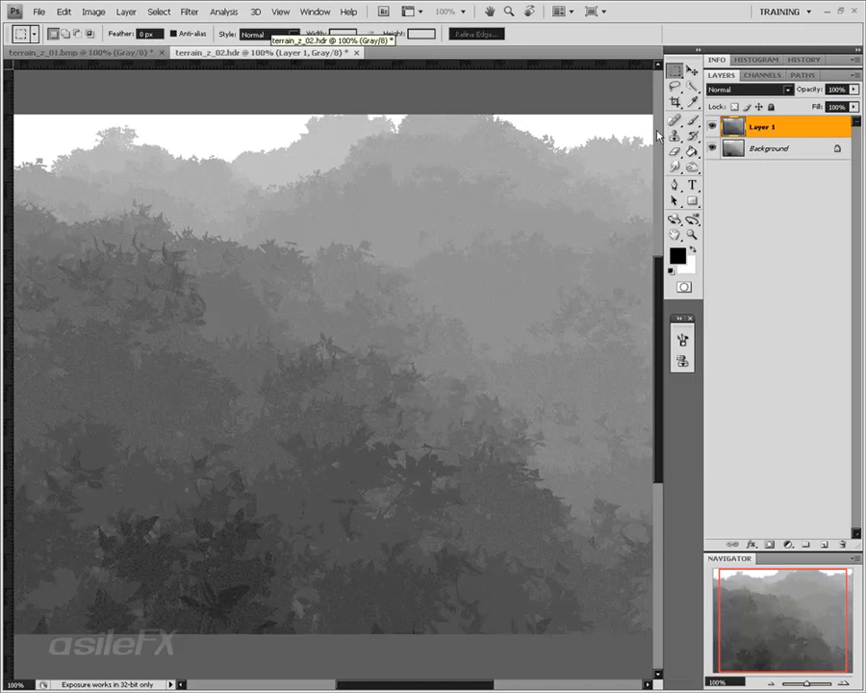
- Compare the pasted BMP layer with the HDR background by toggling Layer 1's visibility at 100% and 200% magnification
left_click(713, 126)
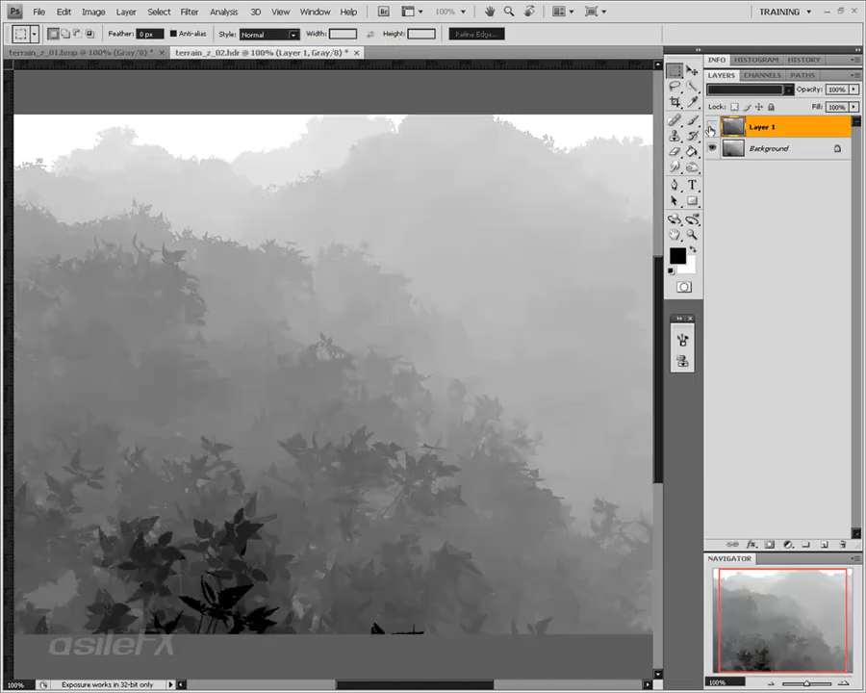
left_click(713, 126)
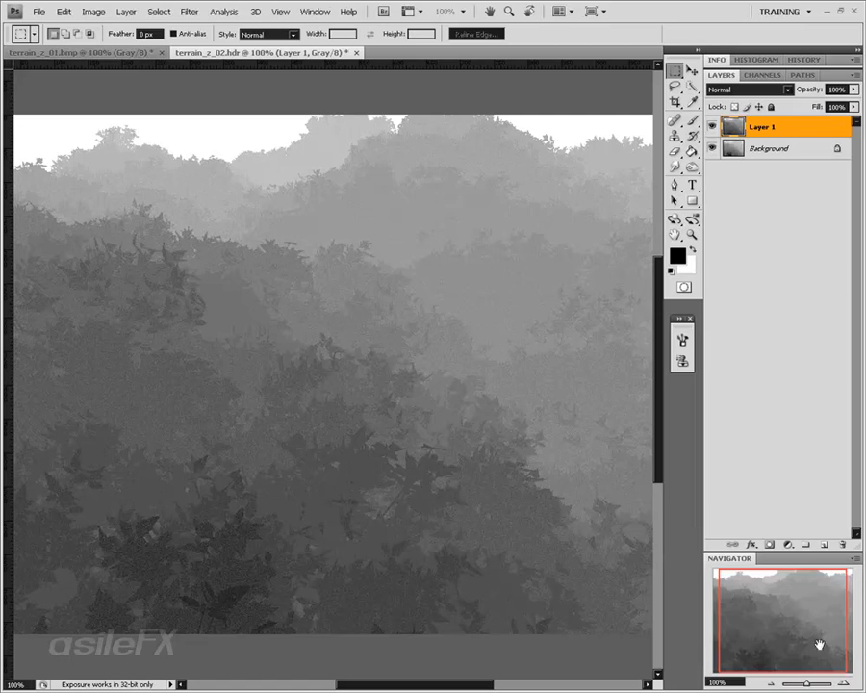
left_click(845, 685)
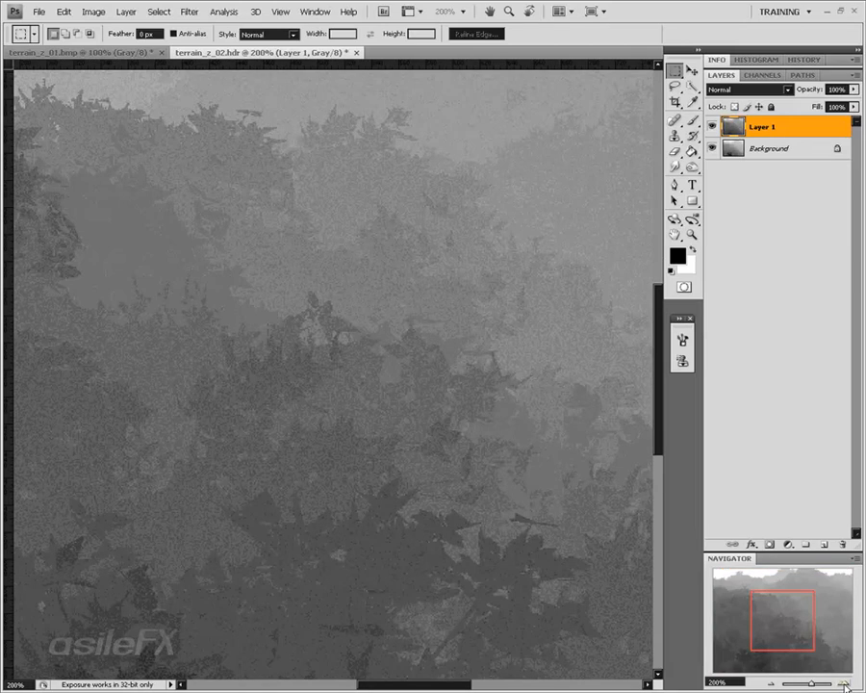
left_click_drag(772, 621, 760, 633)
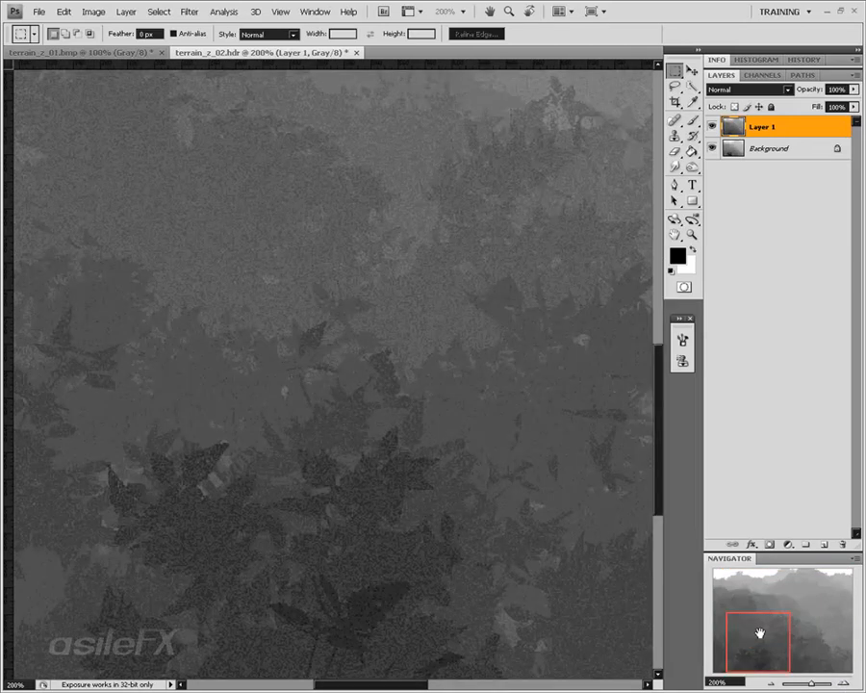
left_click(712, 126)
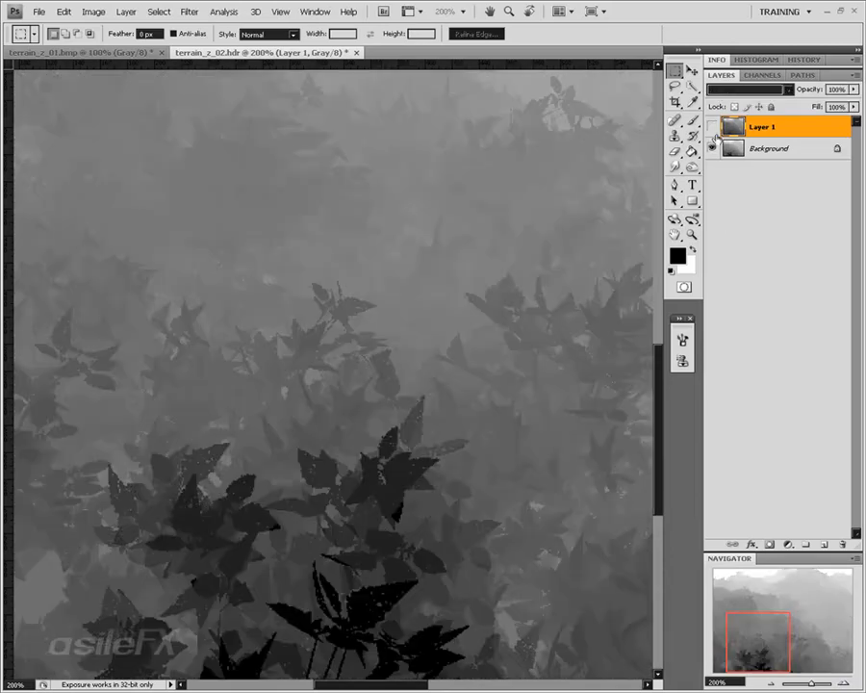
left_click(712, 127)
left_click(712, 126)
left_click_drag(759, 650, 787, 645)
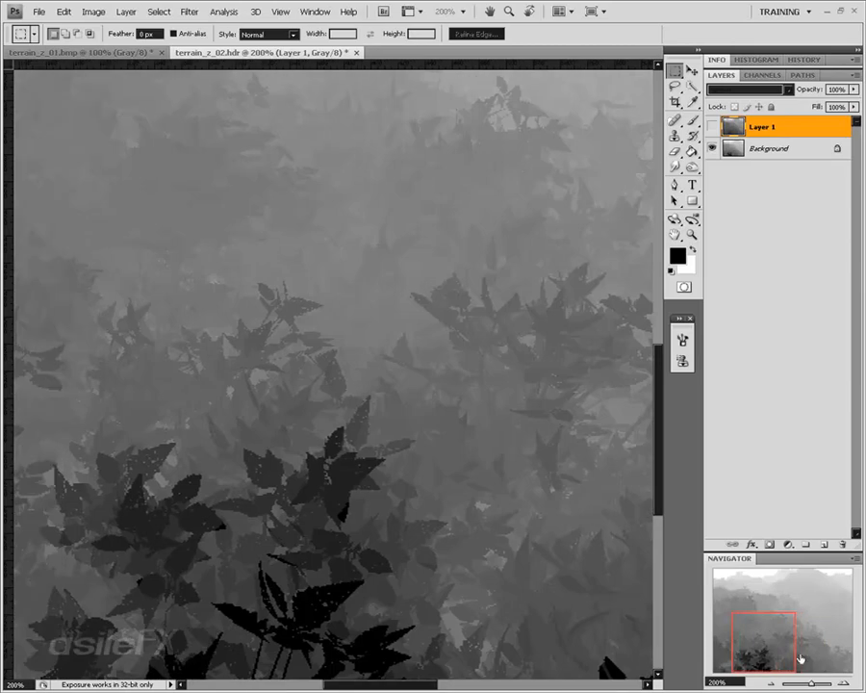
left_click(770, 685)
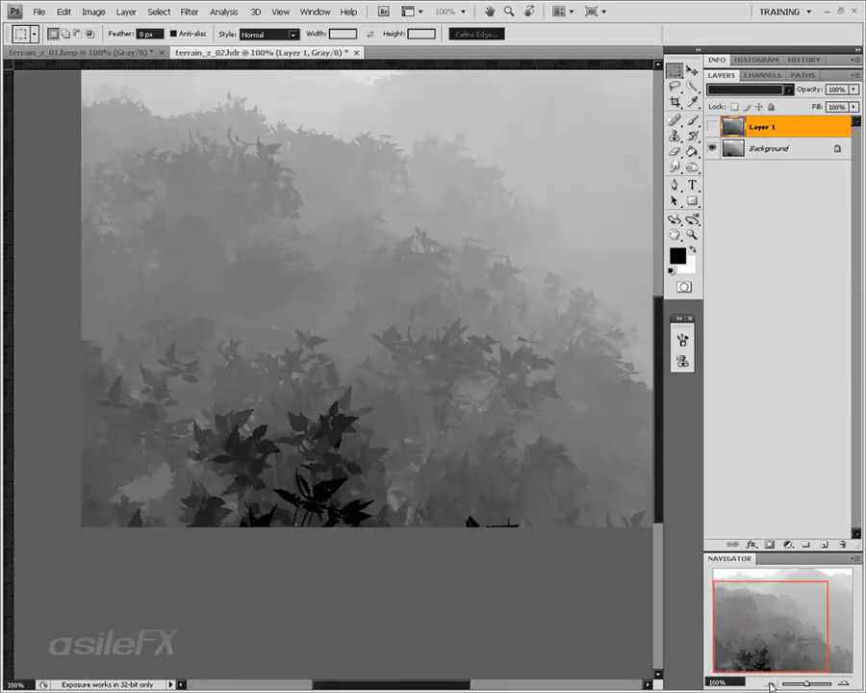
left_click_drag(778, 641, 804, 632)
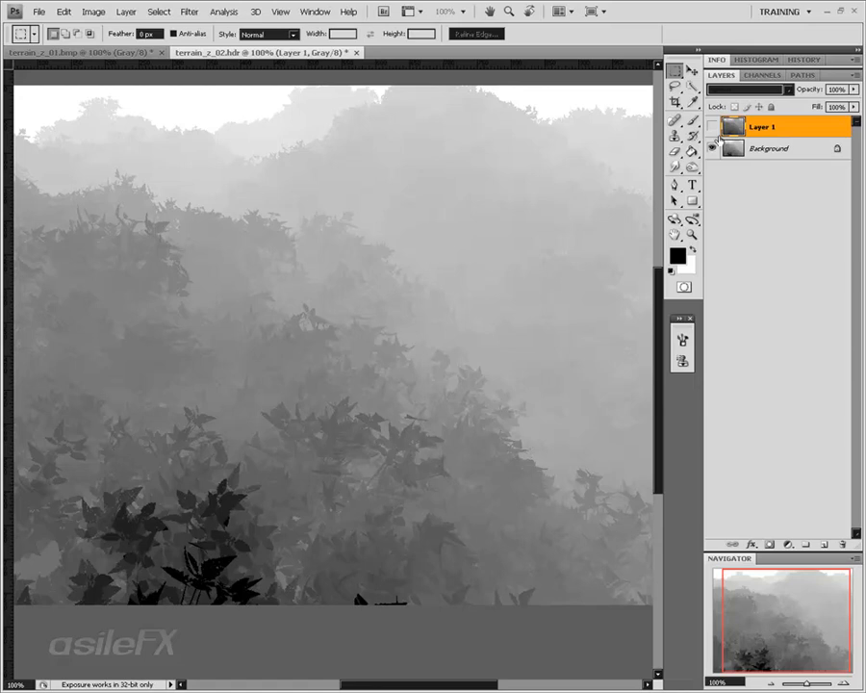
- Compare both layers' gradation in the enlarged lower-left foliage, hide the BMP layer, and examine the full HDR picture
left_click(844, 686)
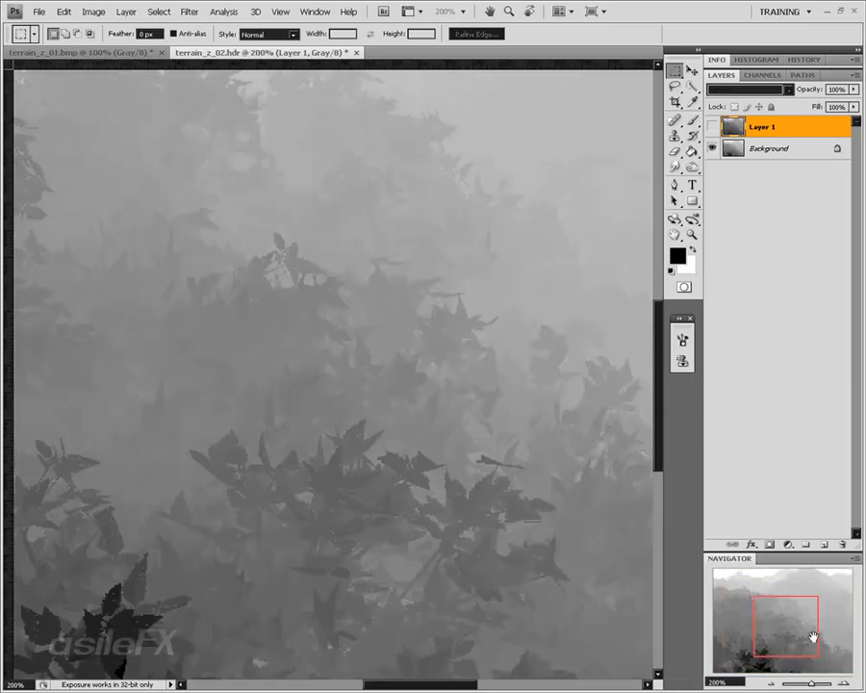
left_click_drag(811, 635, 782, 669)
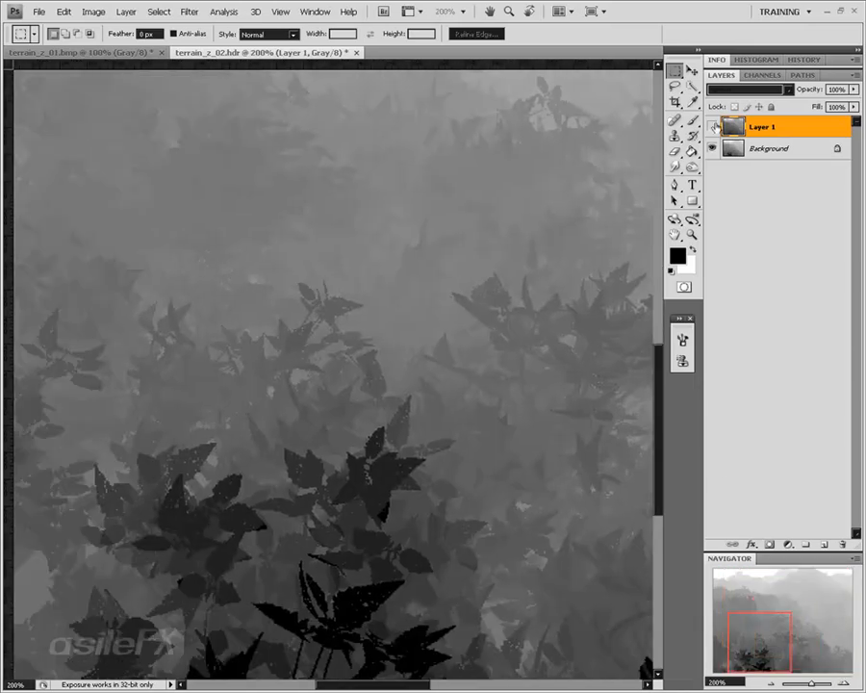
left_click(713, 126)
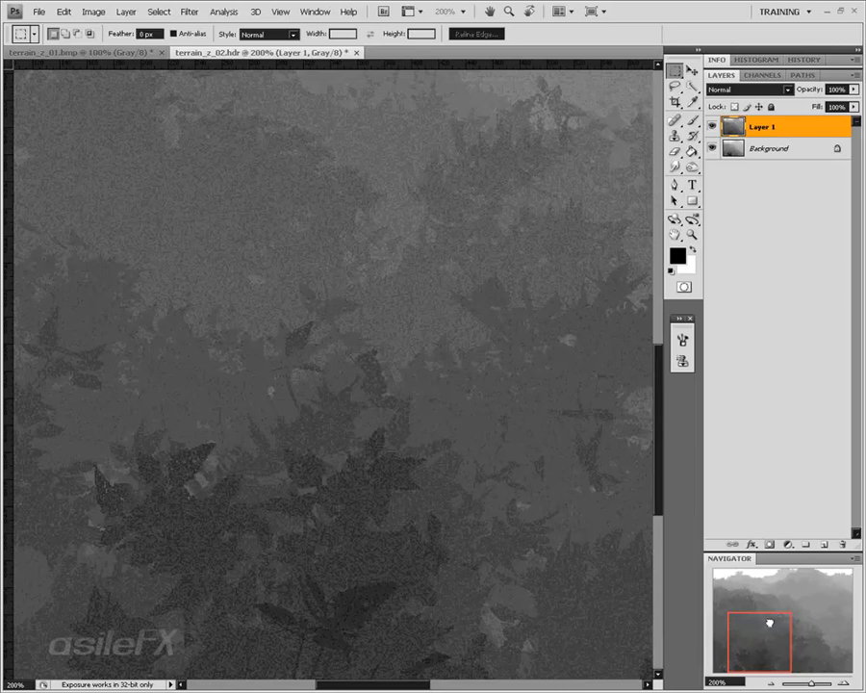
mouse_move(768, 621)
left_mouse_down()
mouse_move(778, 580)
mouse_move(760, 624)
left_mouse_up()
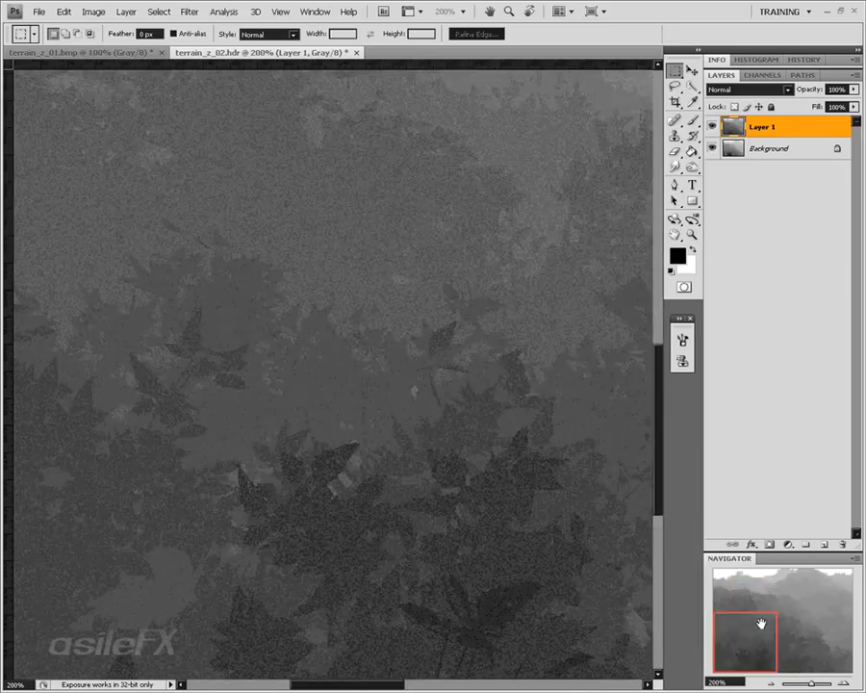
left_click(712, 126)
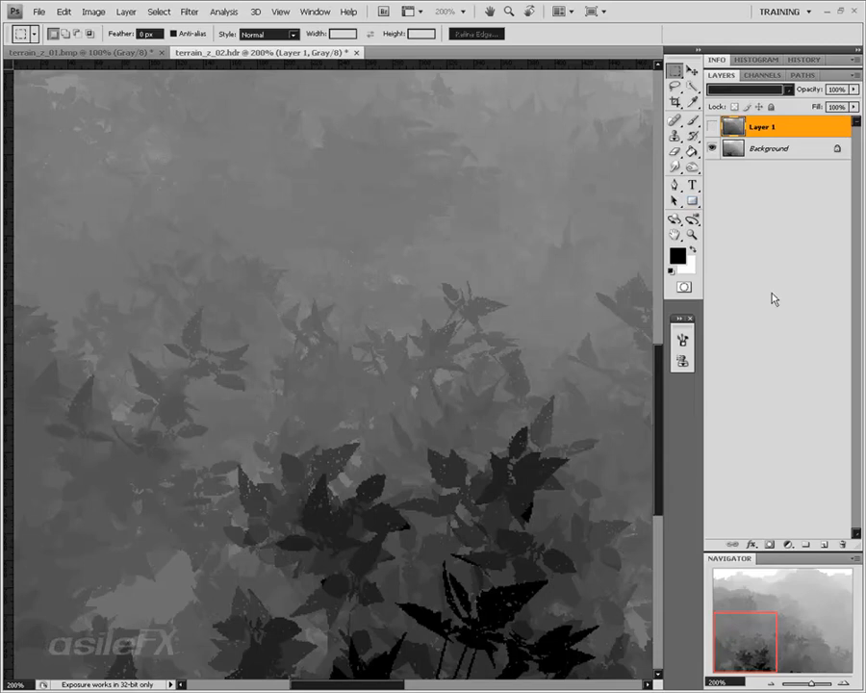
left_click(774, 684)
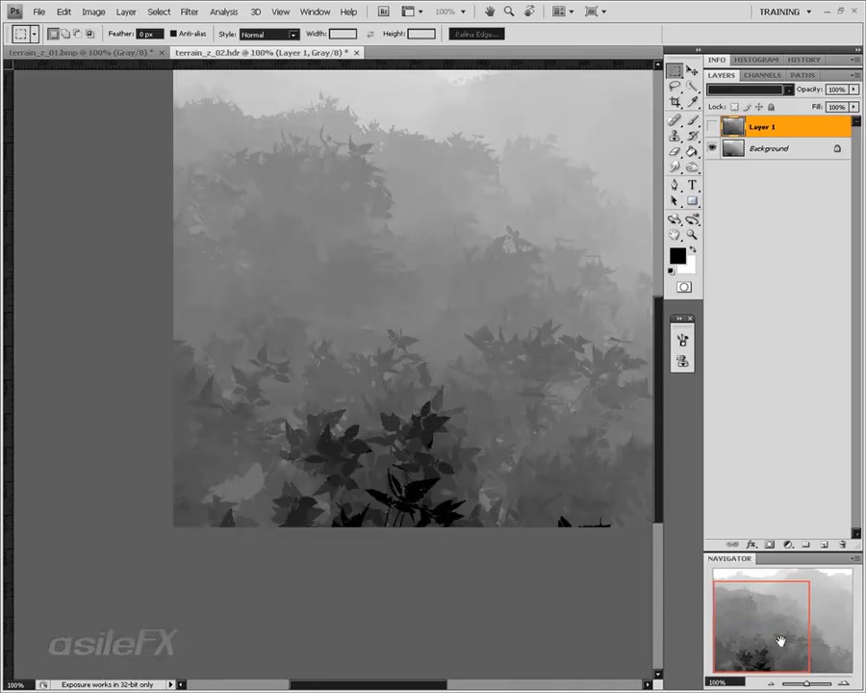
mouse_move(778, 615)
left_mouse_down()
mouse_move(811, 602)
mouse_move(781, 666)
mouse_move(779, 630)
left_mouse_up()
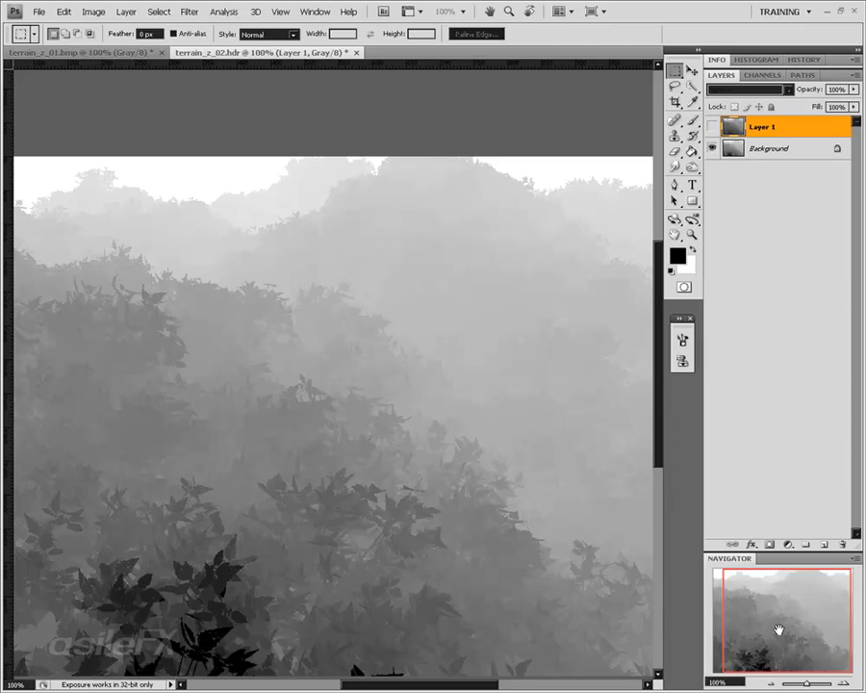
left_click_drag(779, 629, 773, 618)
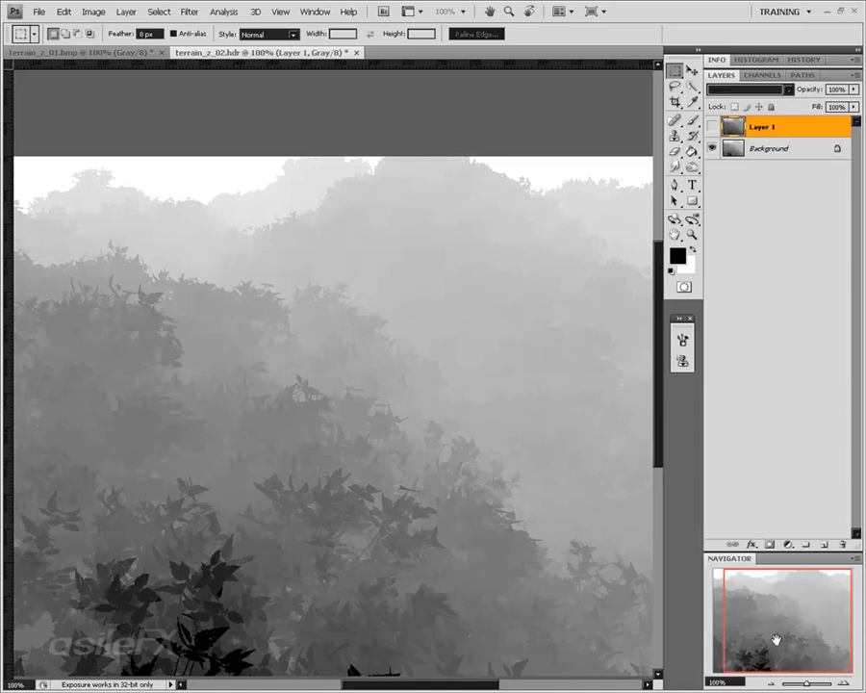
left_click(773, 684)
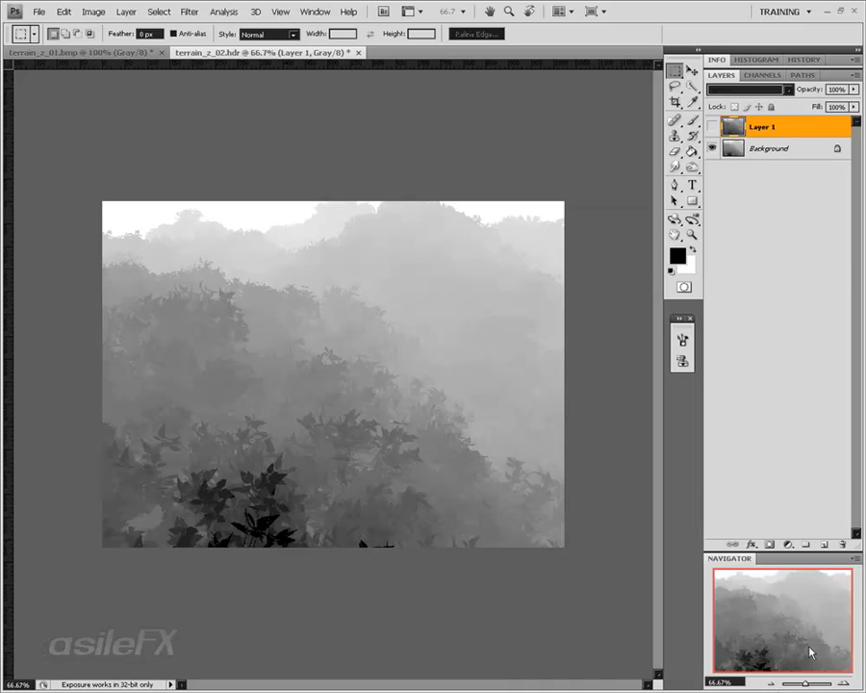
left_click(844, 684)
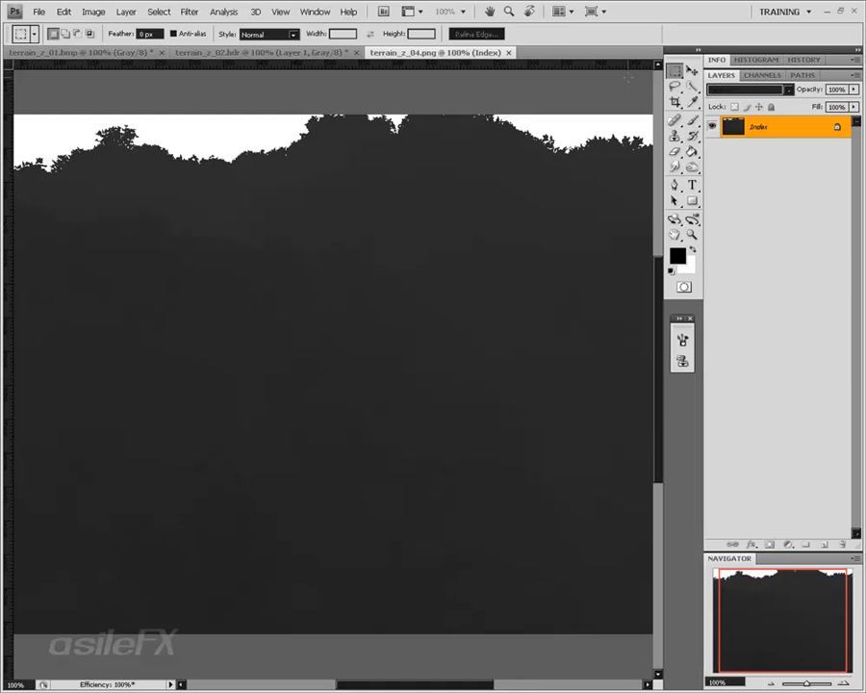
key("ctrl+l")
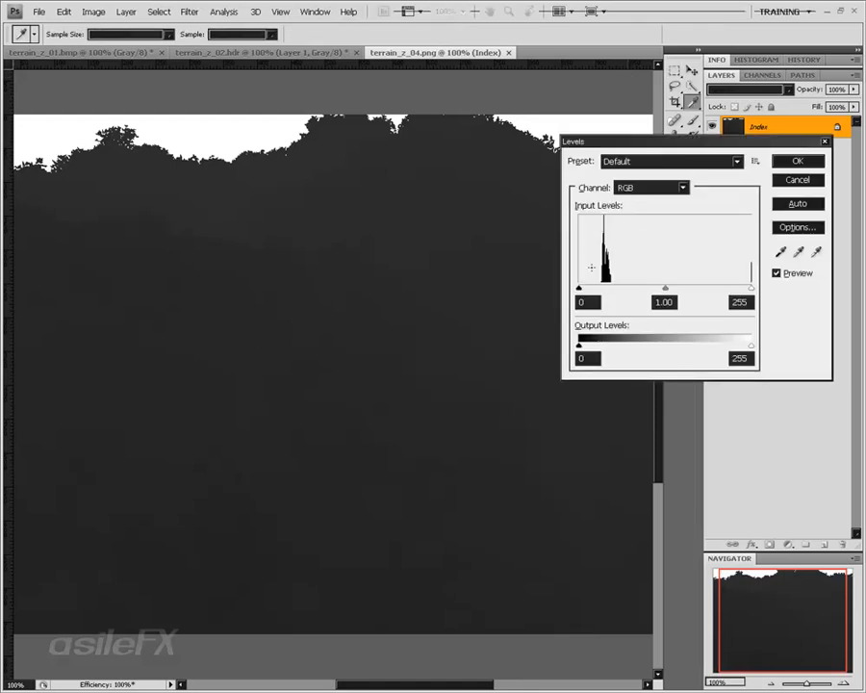
left_click_drag(579, 288, 597, 289)
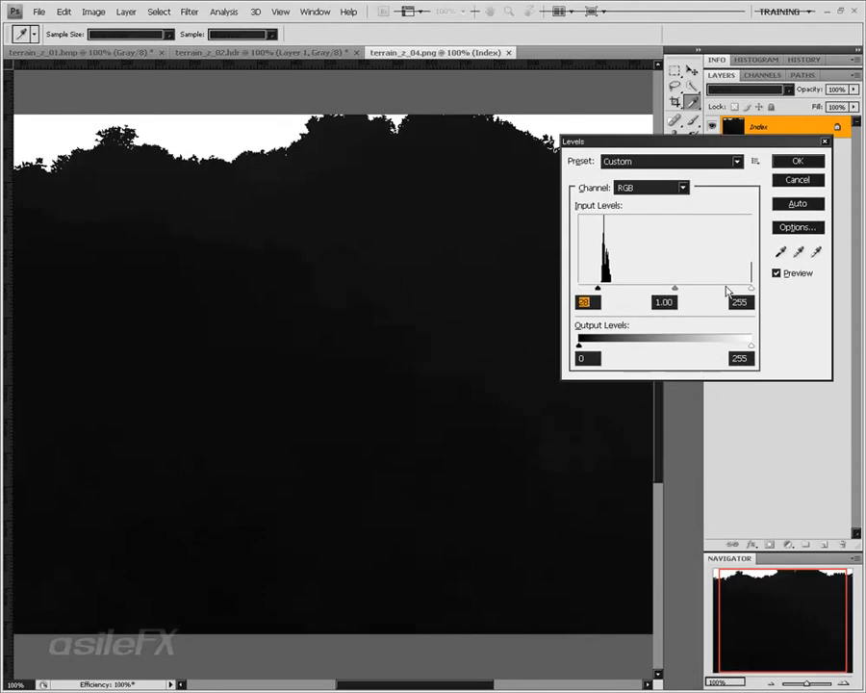
left_click_drag(751, 289, 615, 293)
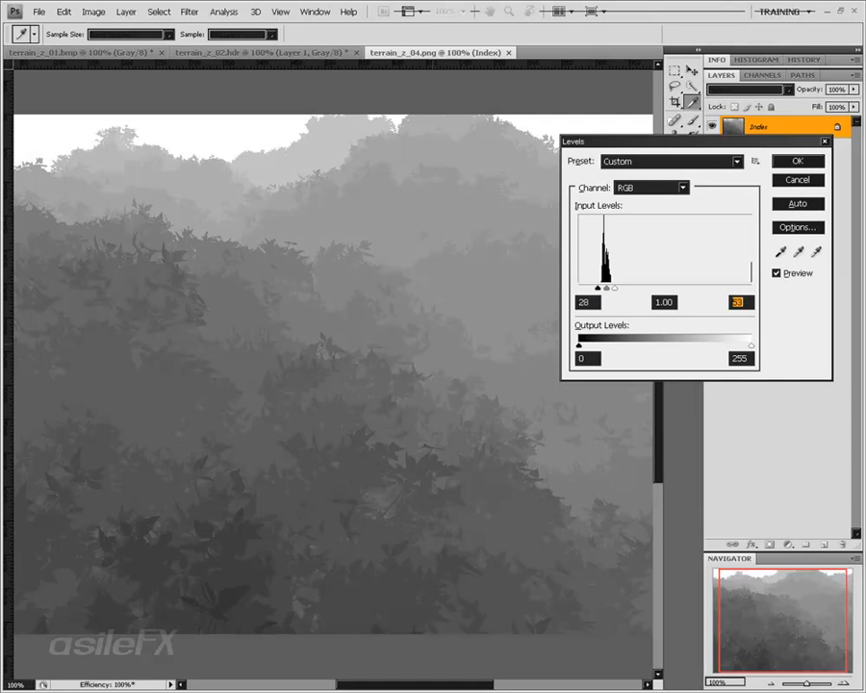
left_click(784, 161)
key("m")
- Convert terrain_z_04.png from indexed color to grayscale mode
left_click(92, 11)
mouse_move(101, 27)
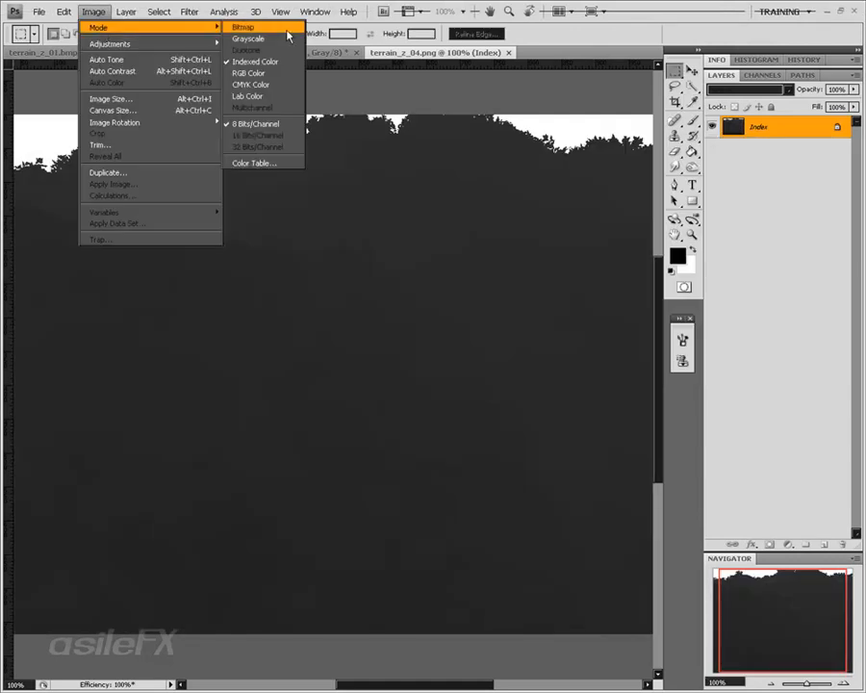
left_click(289, 38)
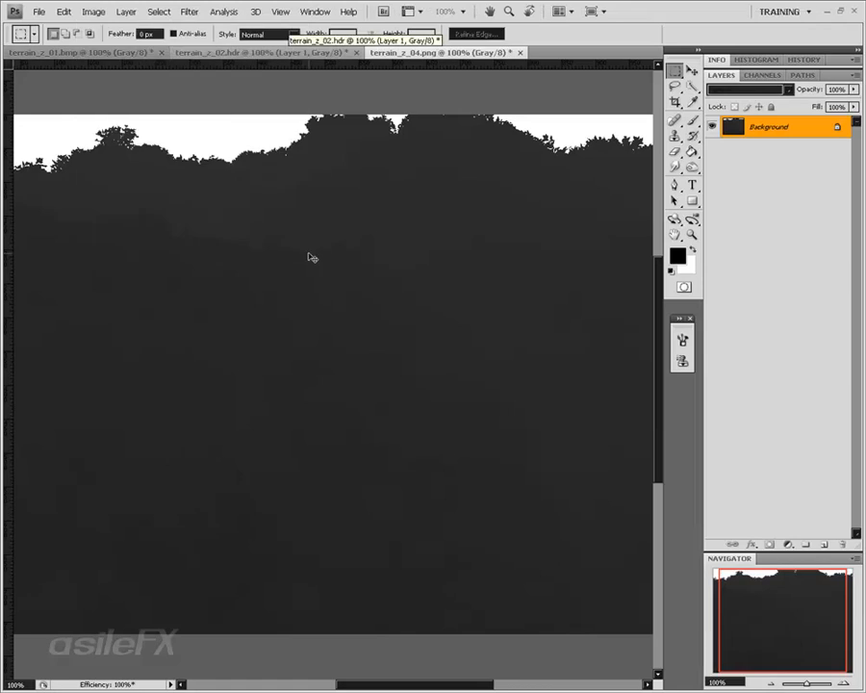
key("ctrl+l")
left_click(792, 205)
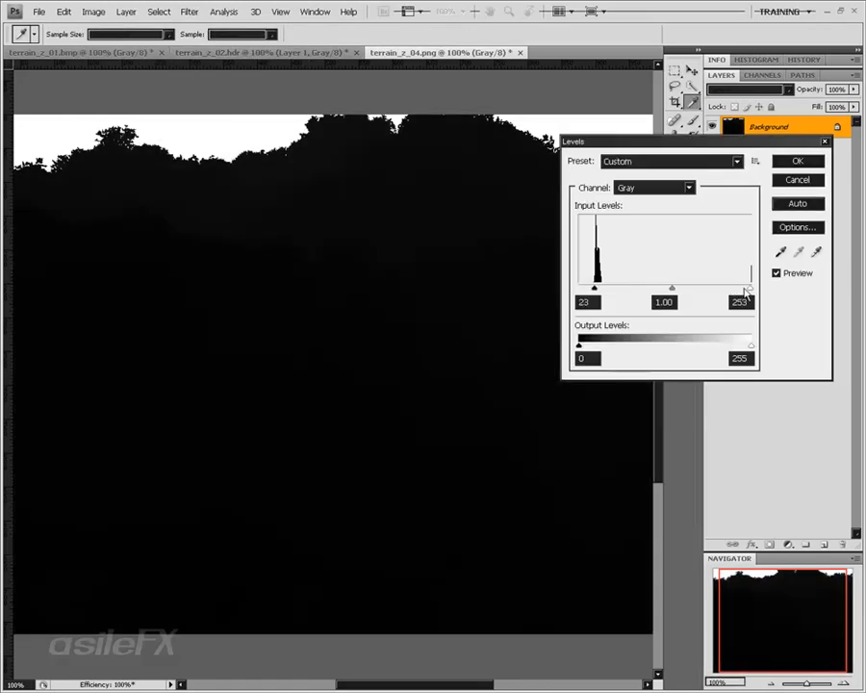
left_click_drag(749, 291, 602, 293)
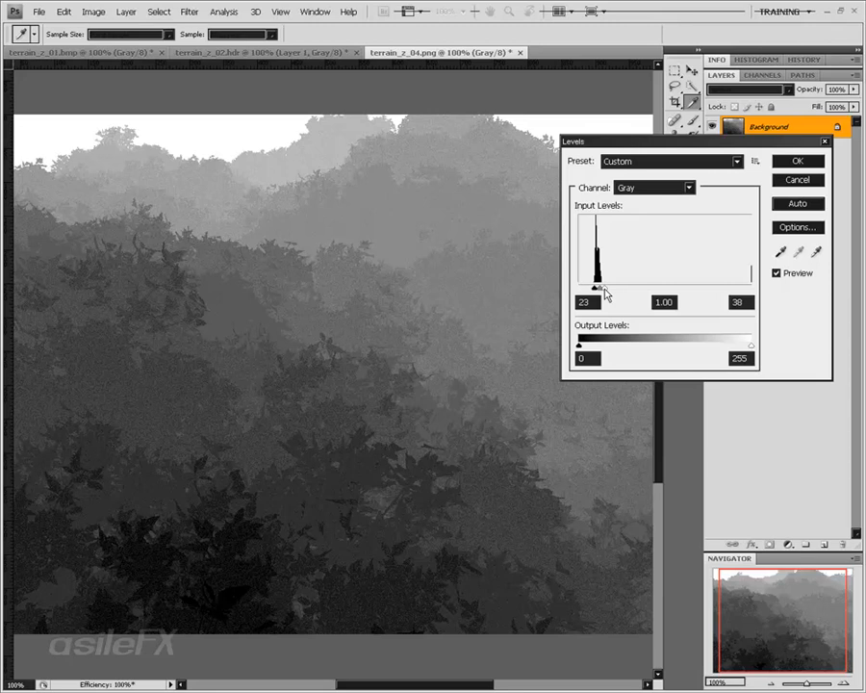
left_click(797, 180)
- Preview terrain_z_04.png's gradation using Levels with inputs 17, 1.17 and 44, and discard the adjustment
key("ctrl+l")
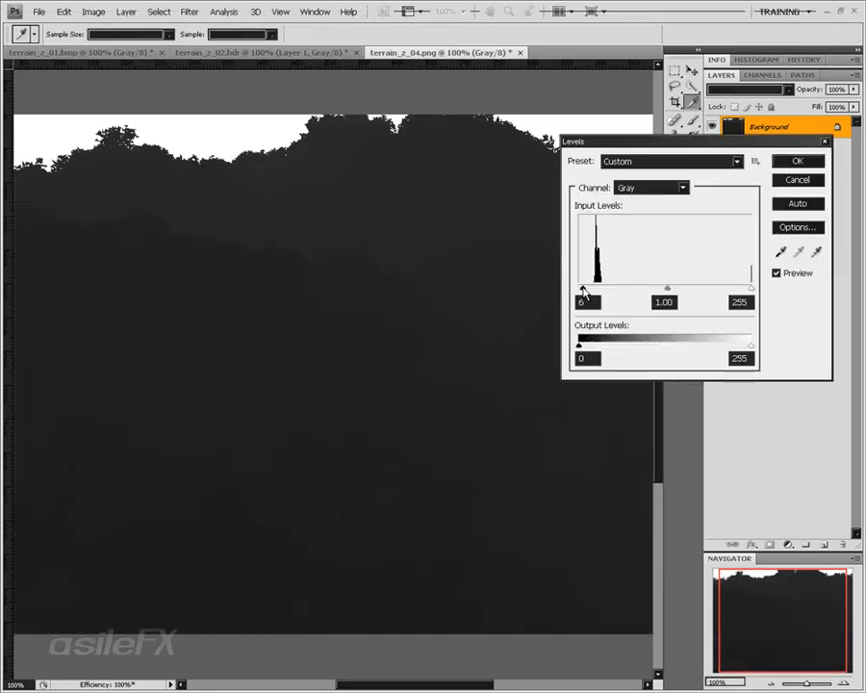
left_click_drag(751, 289, 591, 289)
left_click_drag(627, 289, 610, 290)
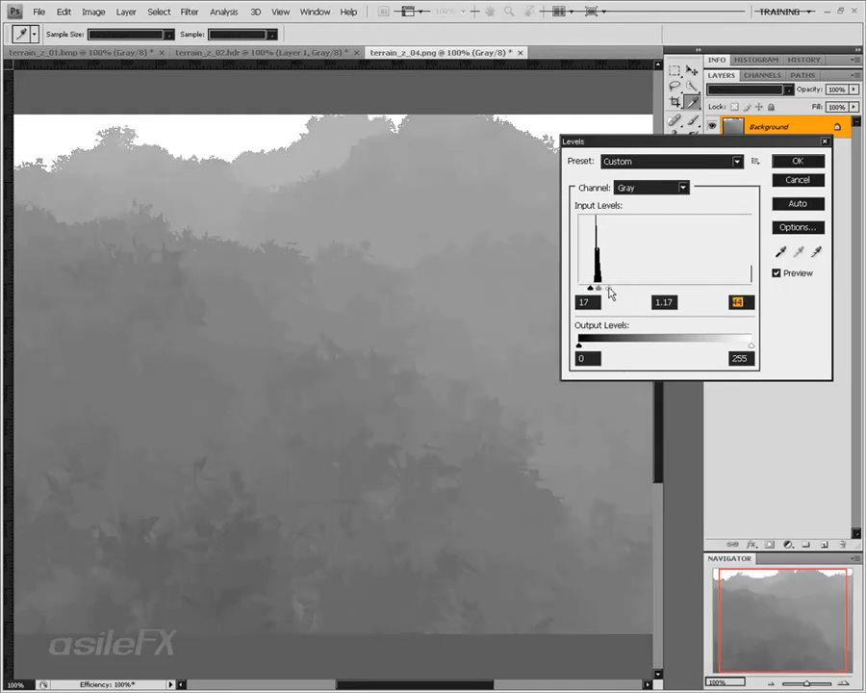
left_click(798, 181)
key("m")
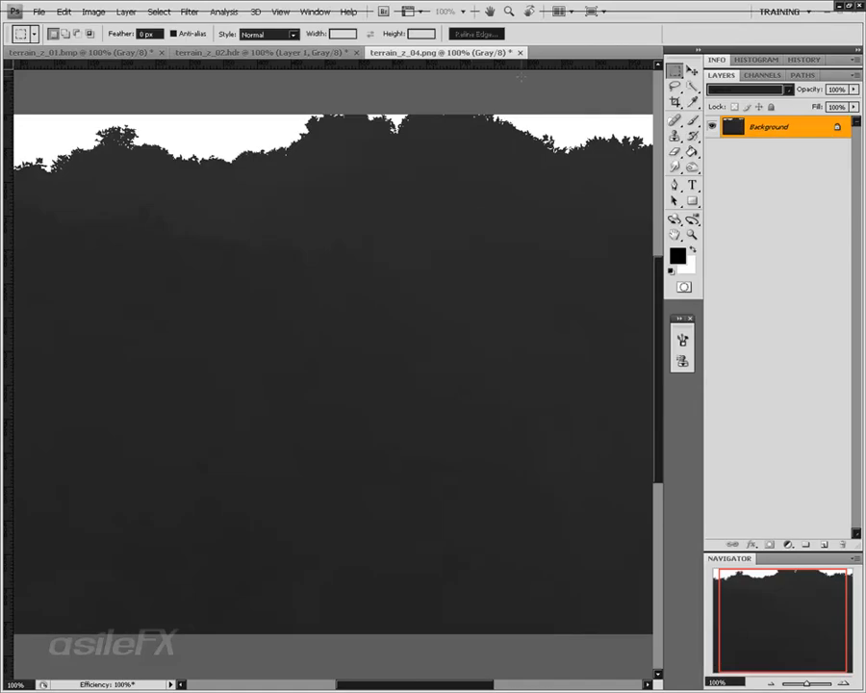
- Compare the terrain_z_02.hdr and terrain_z_01.bmp pictures, and close terrain_z_04.png without saving its changes
left_click(250, 52)
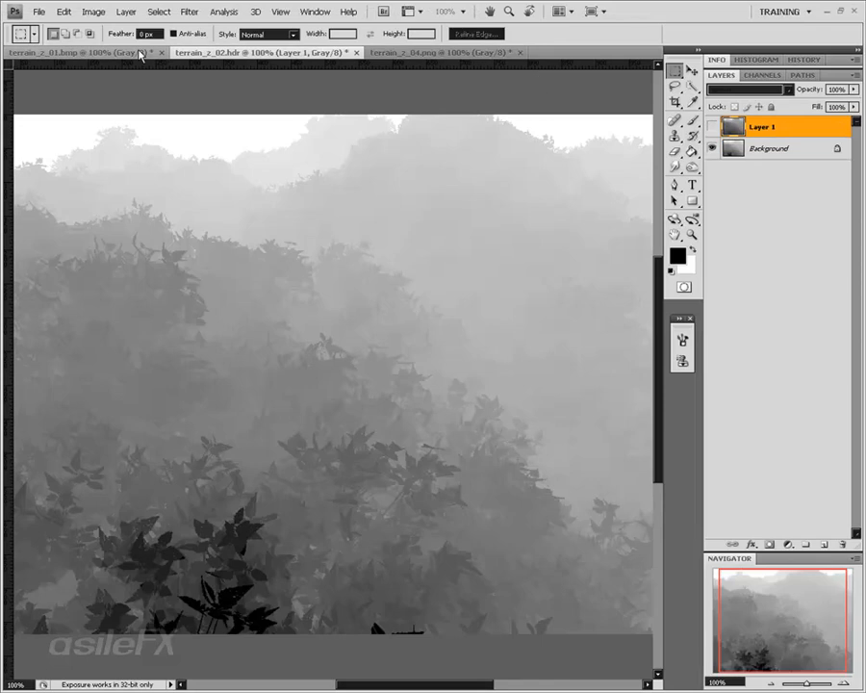
left_click(111, 53)
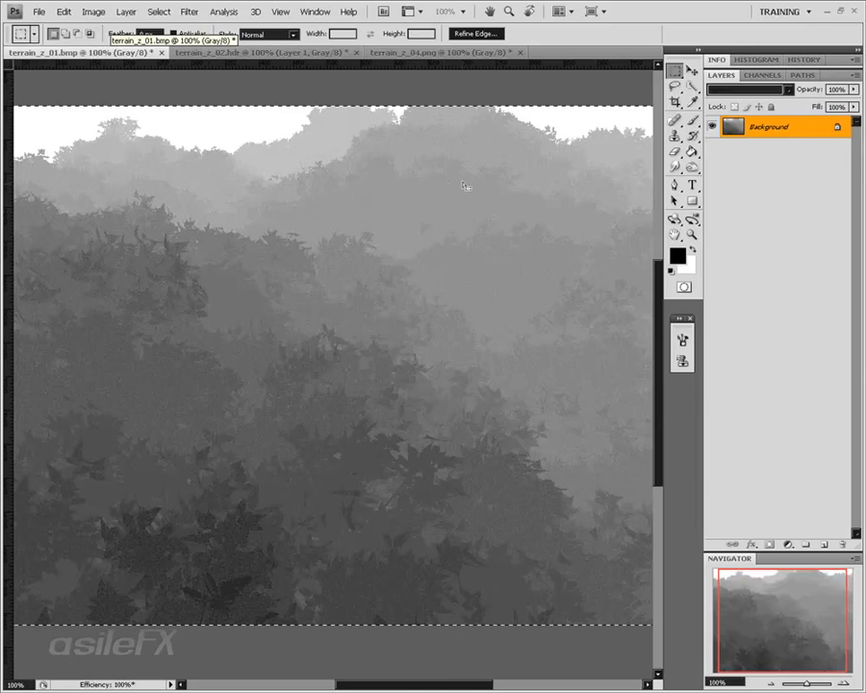
left_click(436, 52)
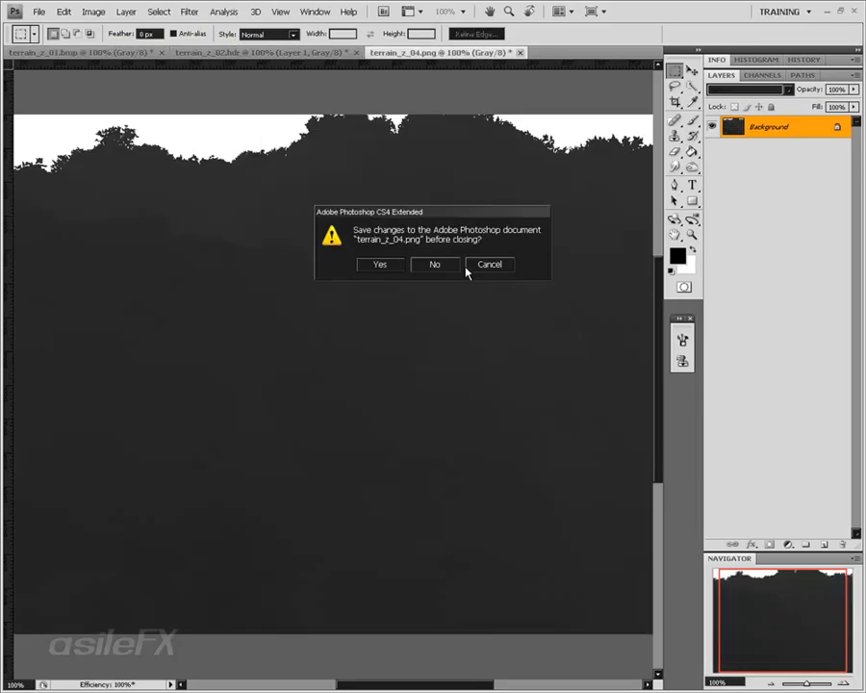
left_click(452, 267)
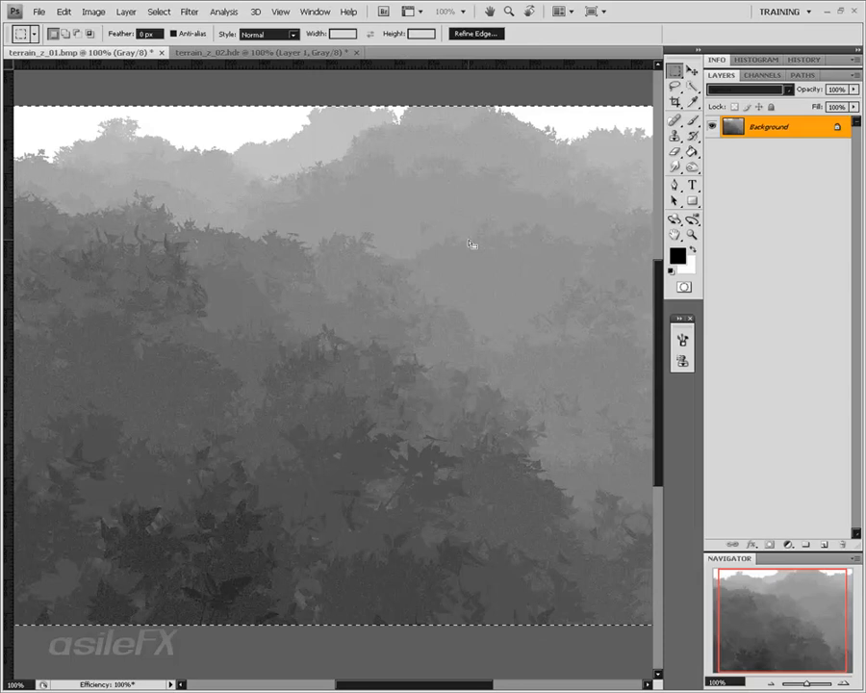
- Clear the selection in terrain_z_01.bmp and bring terrain_z_02.hdr back into view
key("ctrl+d")
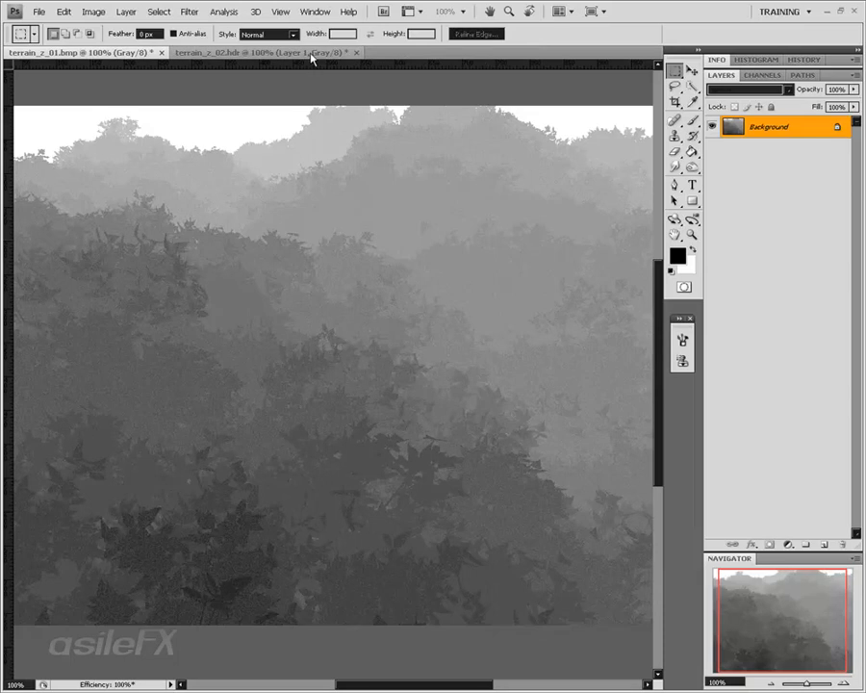
left_click(288, 52)
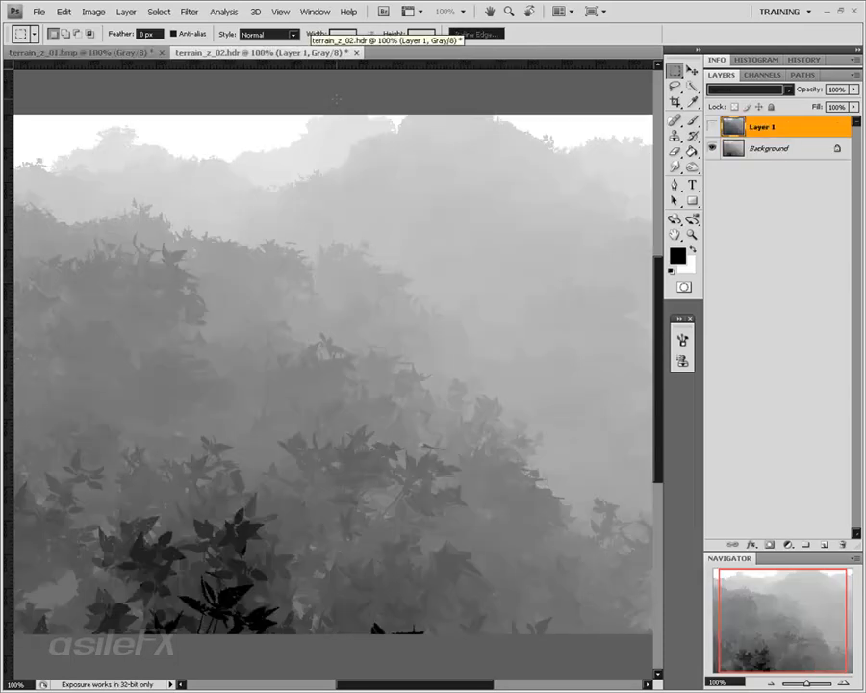